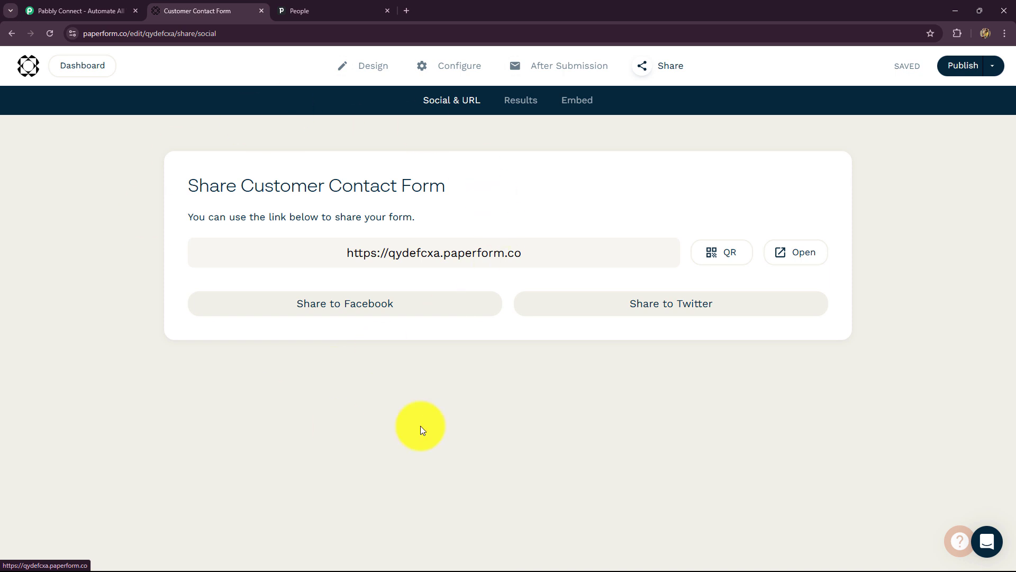
Step: Switch to the Pipedrive People list showing 21 contacts
{"action": "left_click", "coordinate": [313, 12]}
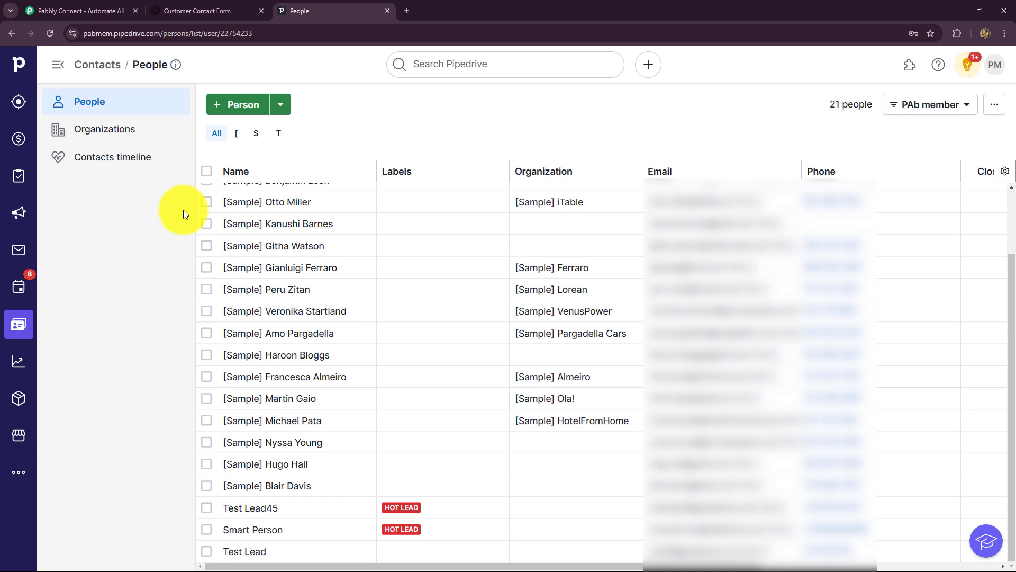
Step: Check the Paperform share page and the People list, then switch to the Pabbly Connect site
{"action": "scroll", "coordinate": [190, 339], "scroll_direction": "up", "scroll_amount": 2}
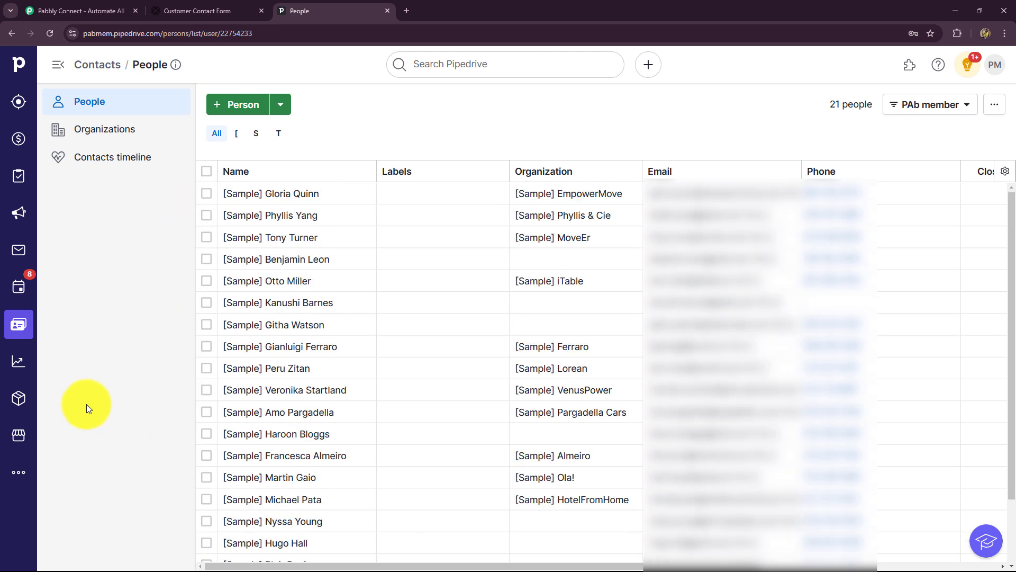
{"action": "left_click", "coordinate": [204, 9]}
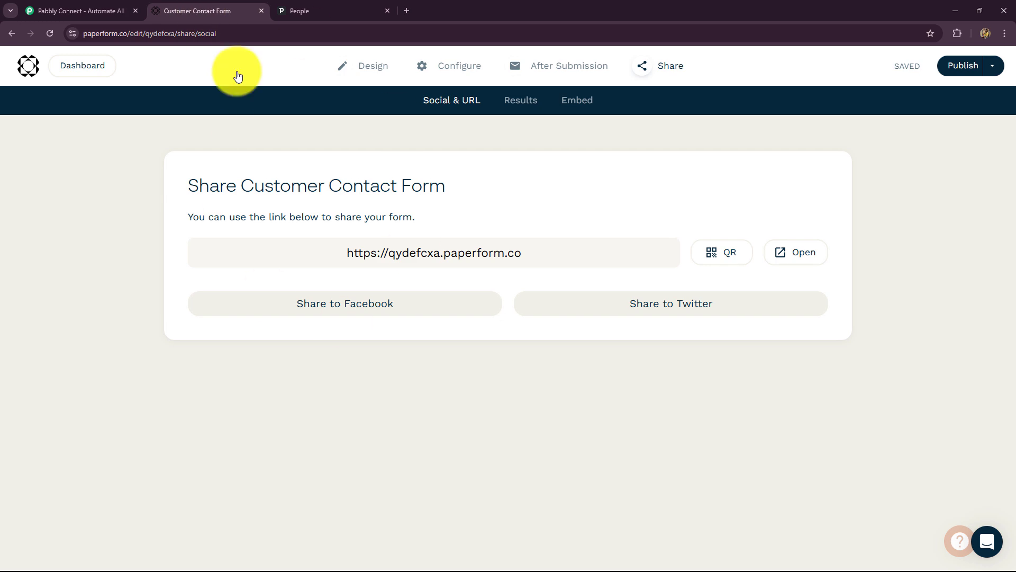
{"action": "left_click", "coordinate": [374, 11]}
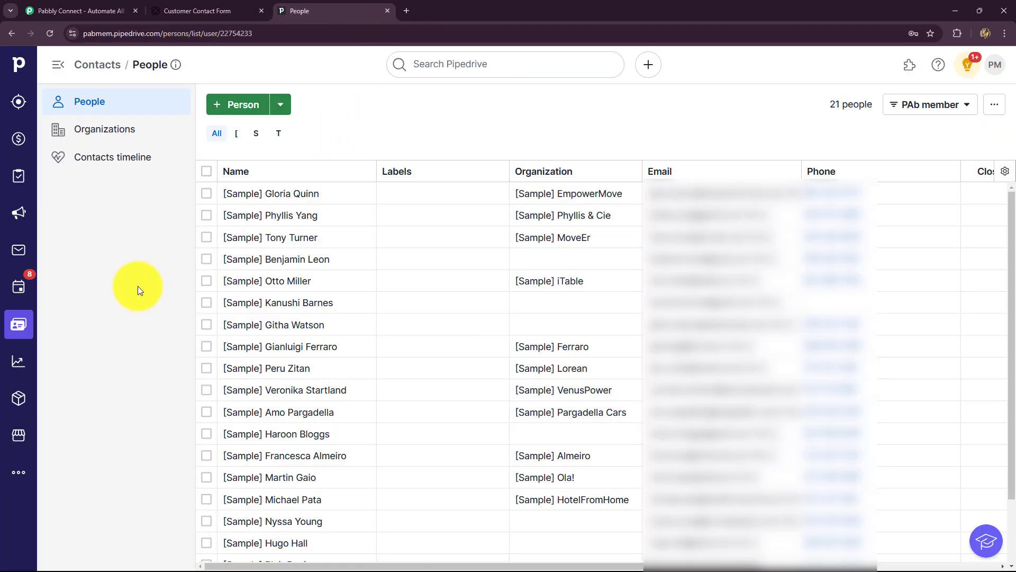
{"action": "left_click", "coordinate": [74, 9]}
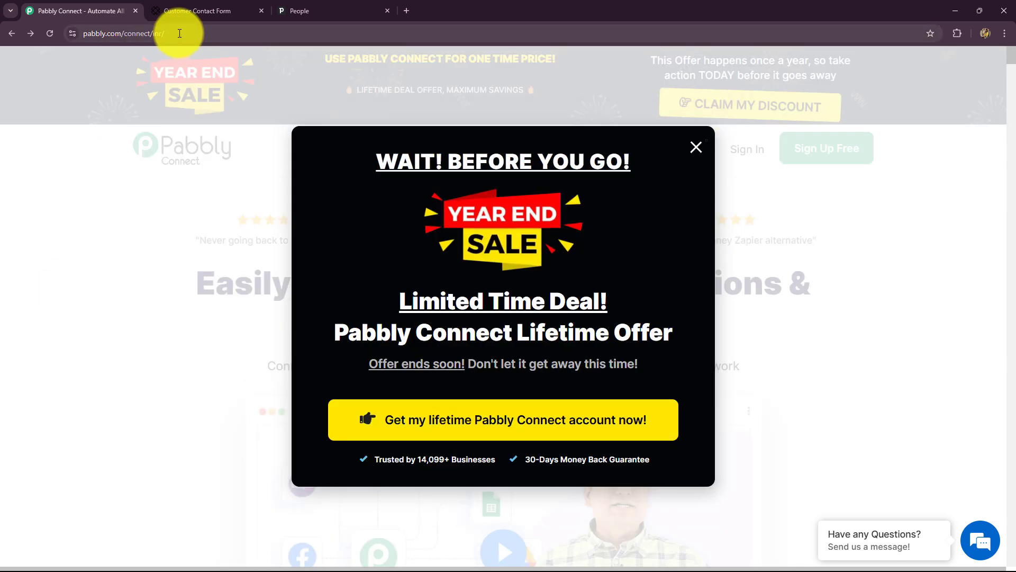
Step: Dismiss the year-end sale popup and highlight the landing page headline
{"action": "left_click", "coordinate": [106, 34]}
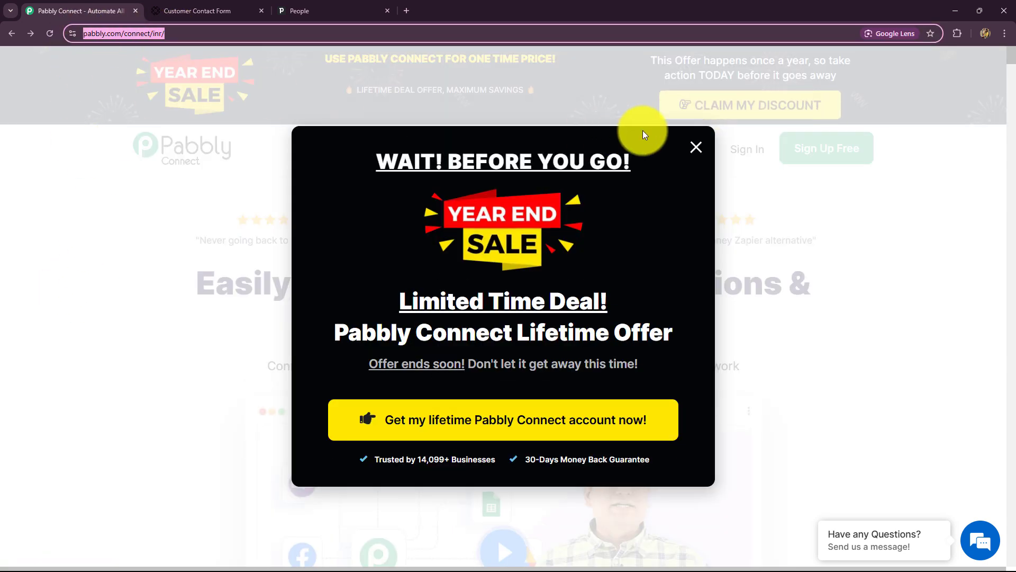
{"action": "left_click", "coordinate": [695, 146]}
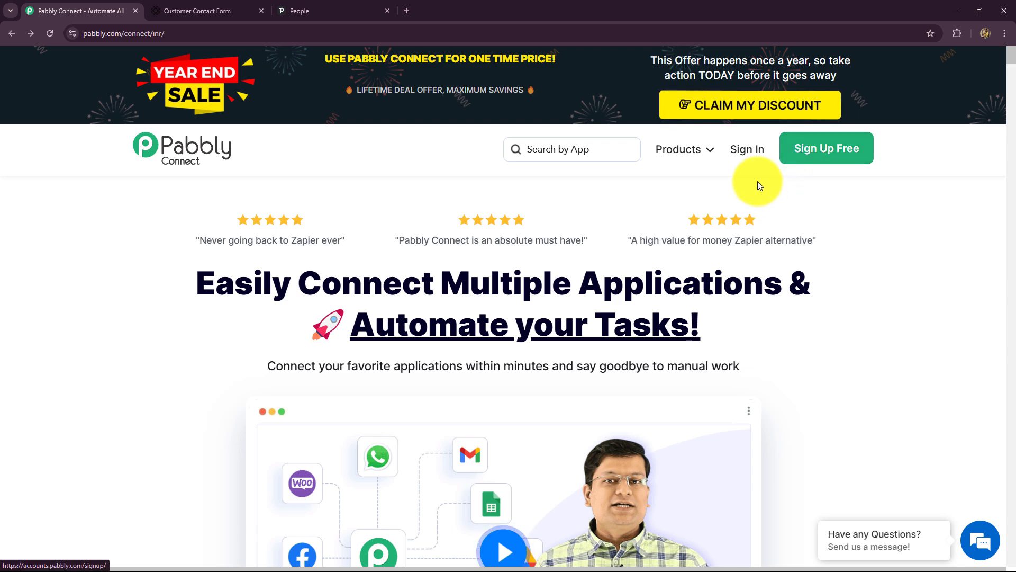
{"action": "left_click_drag", "start_coordinate": [207, 285], "coordinate": [800, 355]}
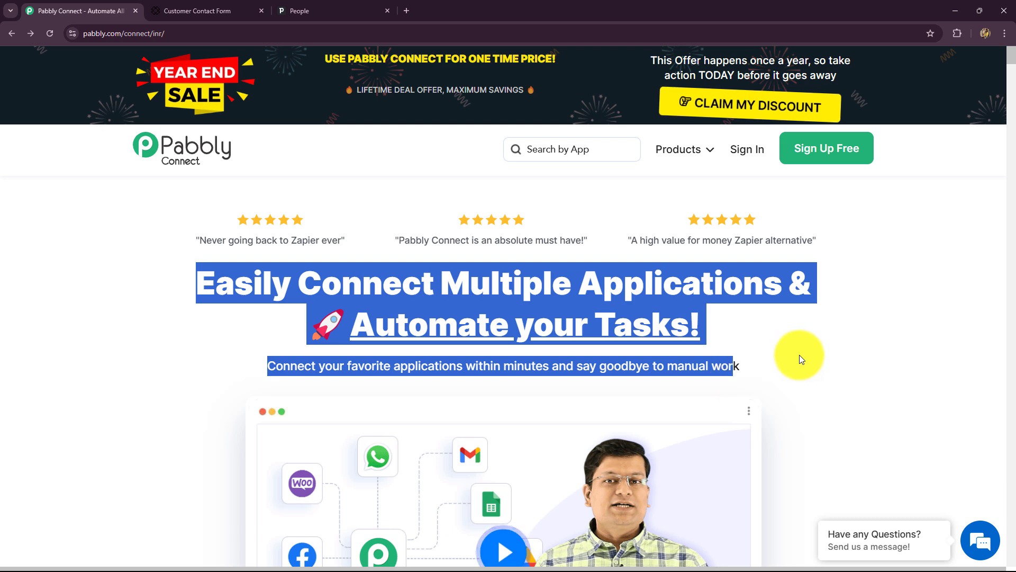
{"action": "left_click", "coordinate": [799, 355]}
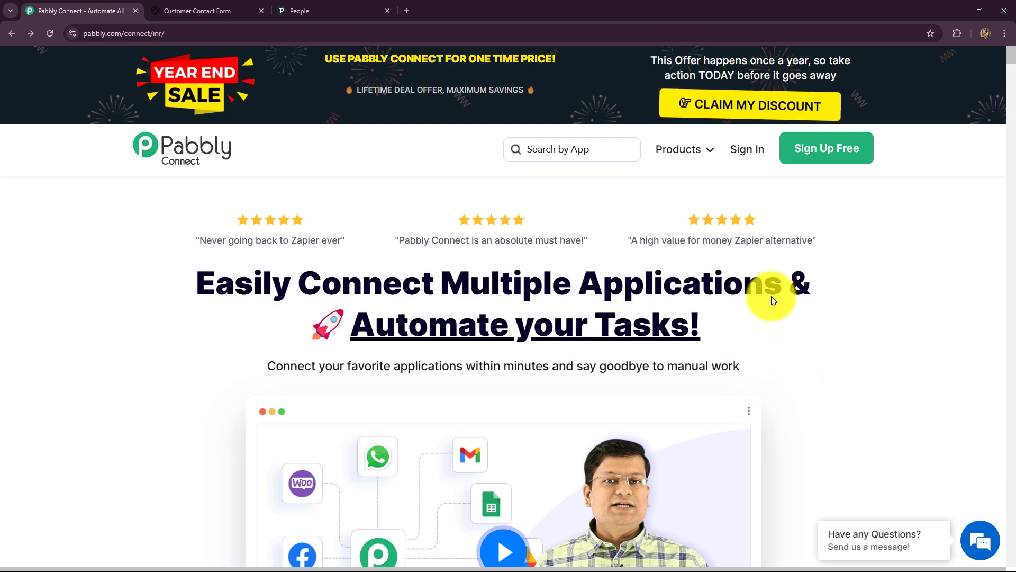
{"action": "scroll", "coordinate": [679, 400], "scroll_direction": "down", "scroll_amount": 10}
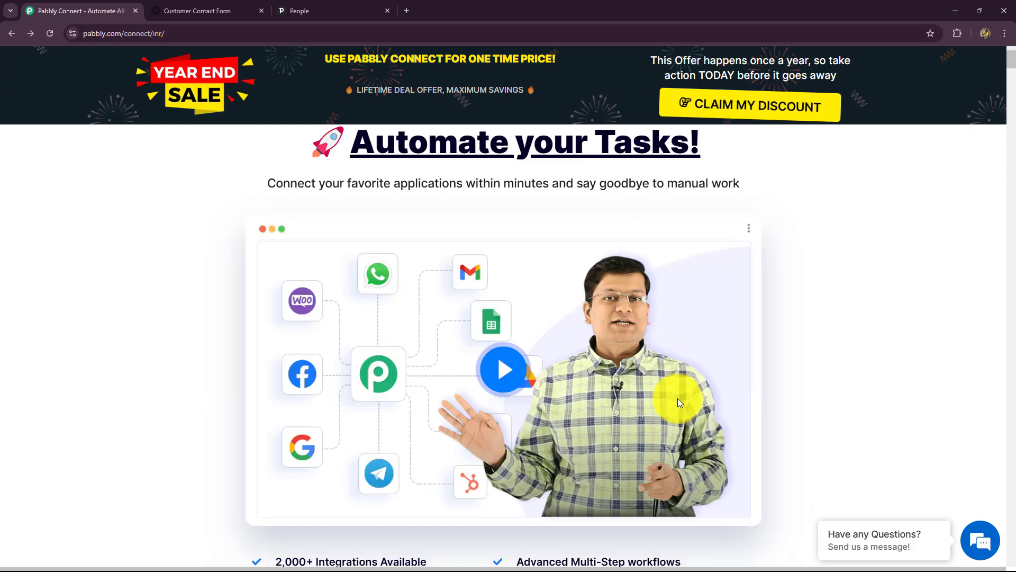
{"action": "scroll", "coordinate": [679, 400], "scroll_direction": "up", "scroll_amount": 10}
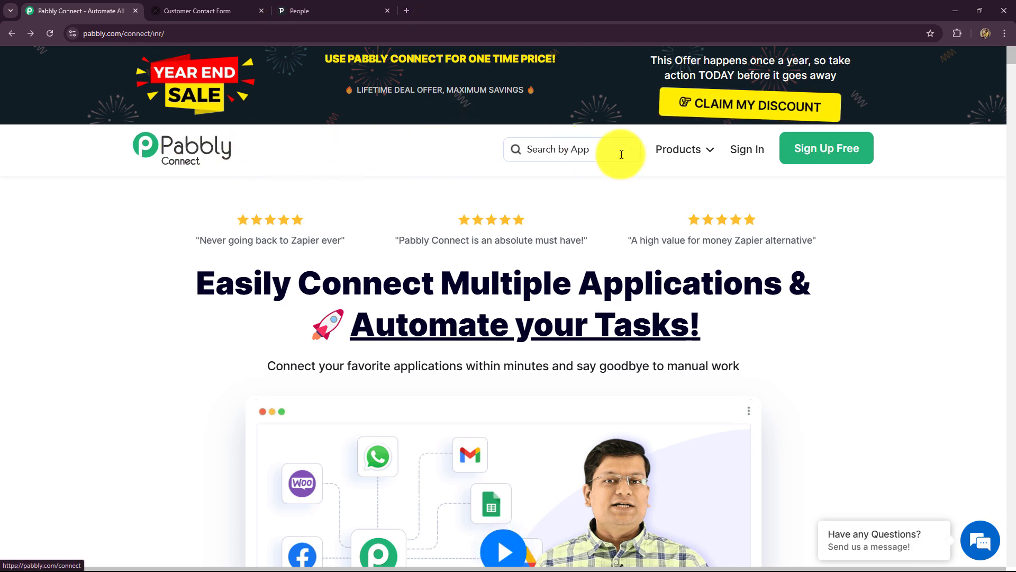
Step: Sign in and locate Pabbly Connect on the All Pabbly Apps page
{"action": "left_click", "coordinate": [741, 148]}
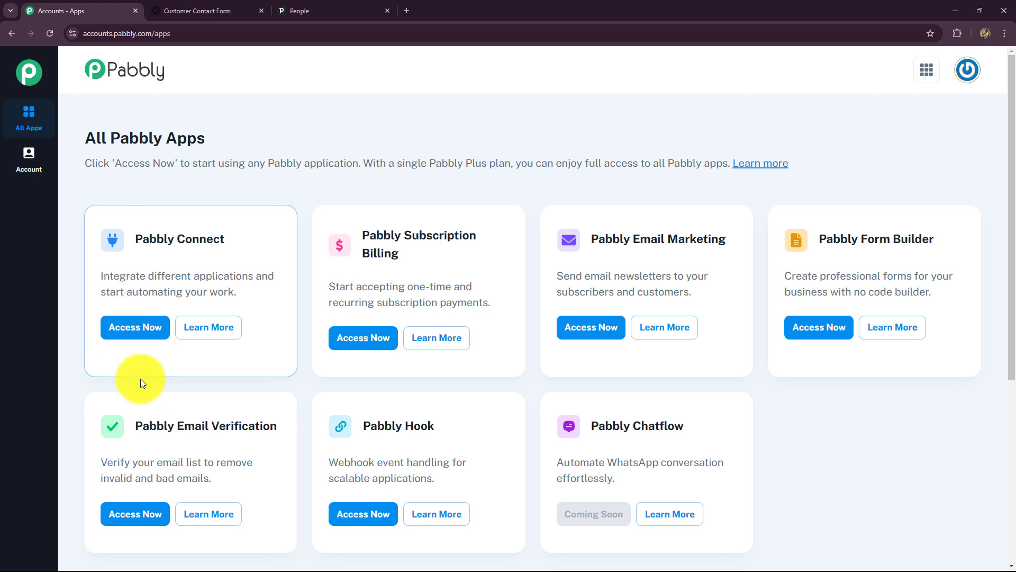
{"action": "triple_click", "coordinate": [83, 139]}
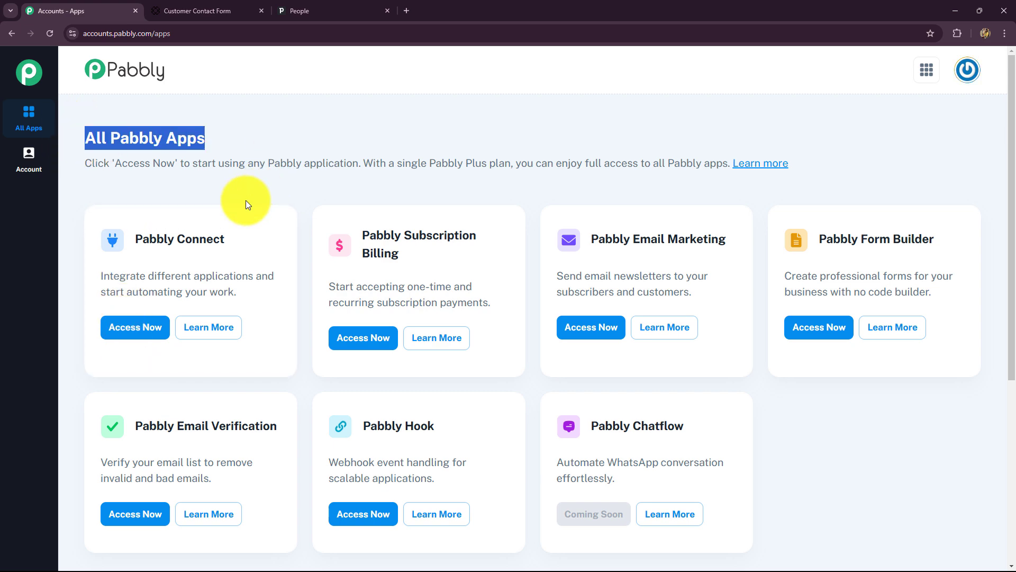
{"action": "scroll", "coordinate": [245, 200], "scroll_direction": "down", "scroll_amount": 3}
{"action": "scroll", "coordinate": [245, 200], "scroll_direction": "up", "scroll_amount": 3}
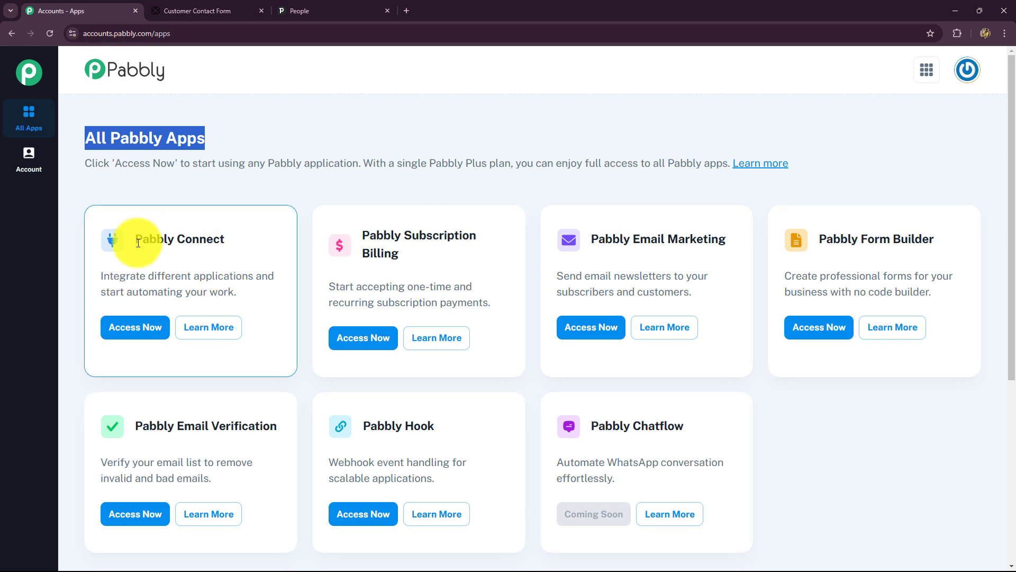
{"action": "left_click_drag", "start_coordinate": [136, 238], "coordinate": [219, 239]}
Step: Launch Pabbly Connect from the apps list, review the dashboard folders, and start a new workflow
{"action": "left_click", "coordinate": [139, 333]}
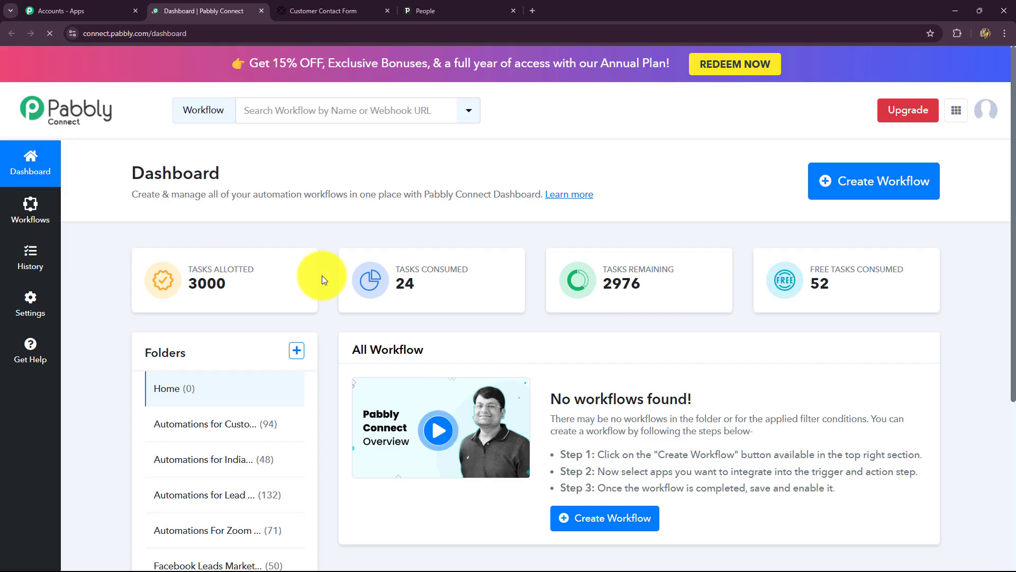
{"action": "scroll", "coordinate": [588, 354], "scroll_direction": "down", "scroll_amount": 4}
{"action": "scroll", "coordinate": [744, 389], "scroll_direction": "up", "scroll_amount": 4}
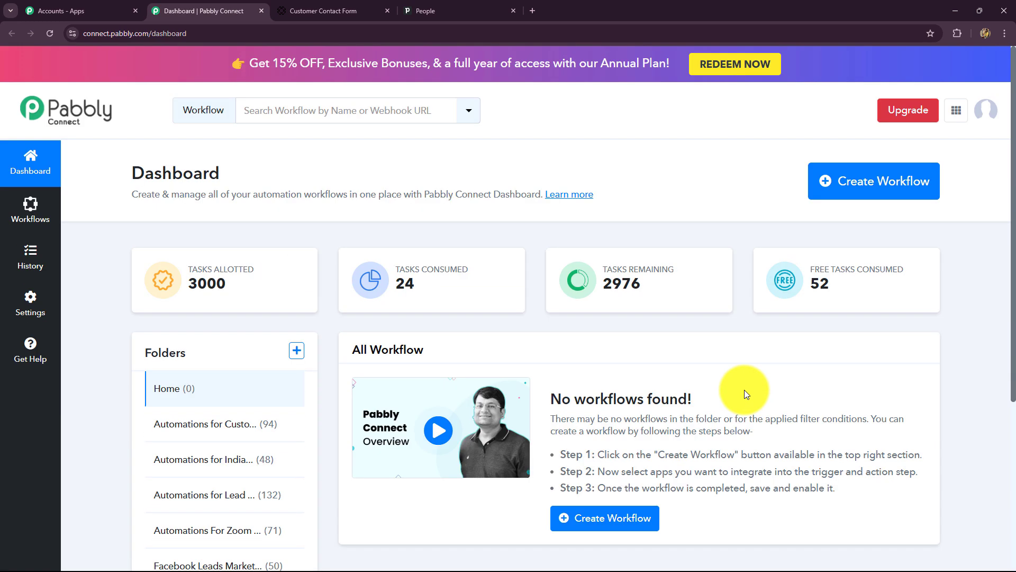
{"action": "scroll", "coordinate": [744, 394], "scroll_direction": "down", "scroll_amount": 4}
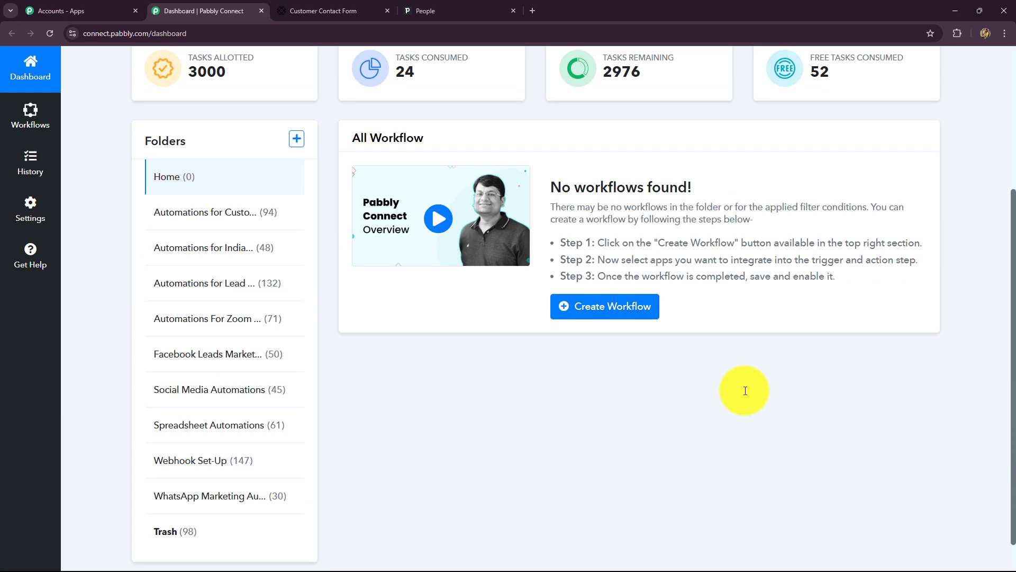
{"action": "scroll", "coordinate": [745, 391], "scroll_direction": "down", "scroll_amount": 1}
{"action": "scroll", "coordinate": [744, 392], "scroll_direction": "up", "scroll_amount": 5}
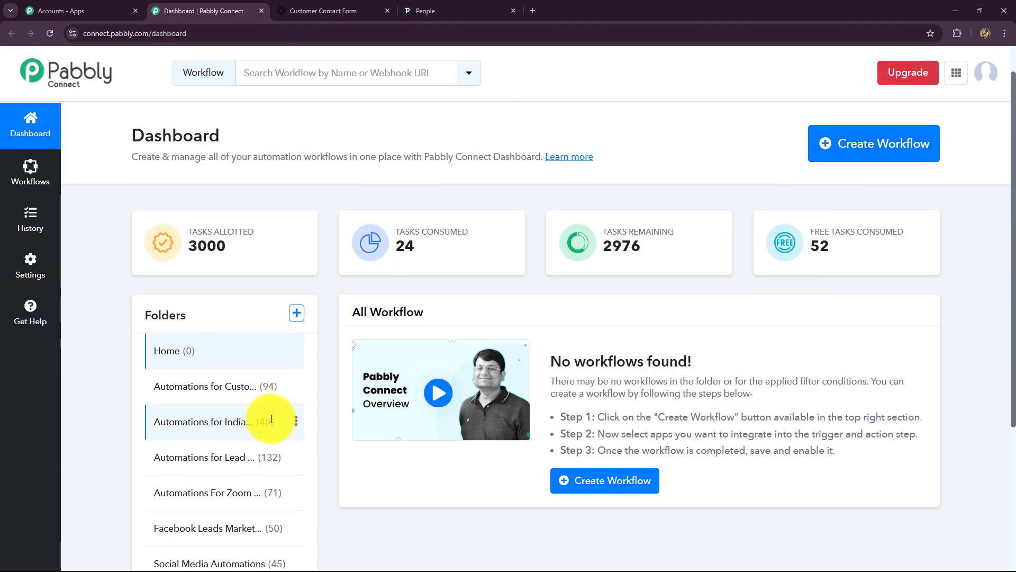
{"action": "scroll", "coordinate": [578, 270], "scroll_direction": "down", "scroll_amount": 4}
{"action": "scroll", "coordinate": [463, 475], "scroll_direction": "up", "scroll_amount": 5}
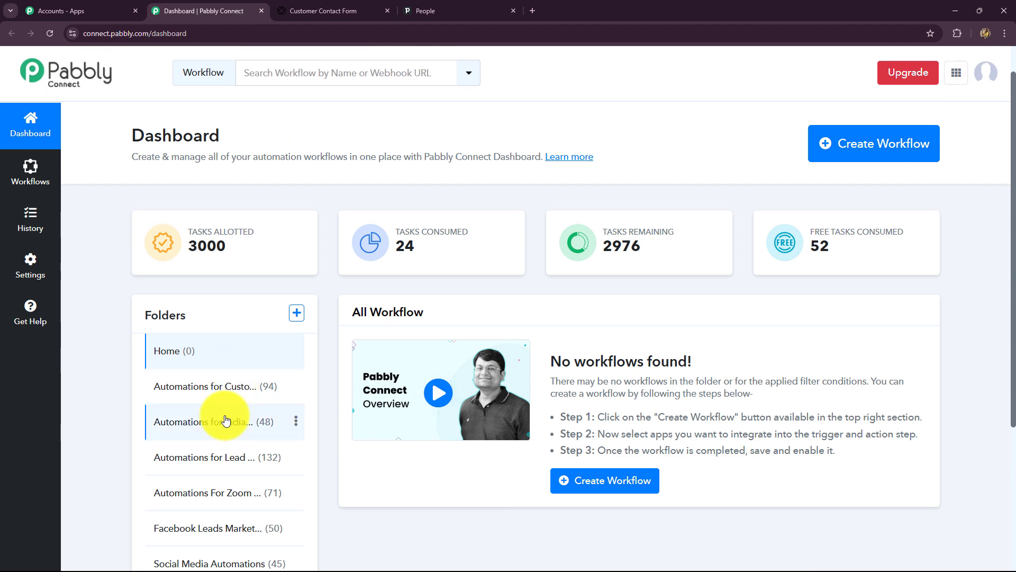
{"action": "scroll", "coordinate": [227, 418], "scroll_direction": "down", "scroll_amount": 4}
{"action": "scroll", "coordinate": [227, 420], "scroll_direction": "up", "scroll_amount": 5}
{"action": "left_click", "coordinate": [824, 142]}
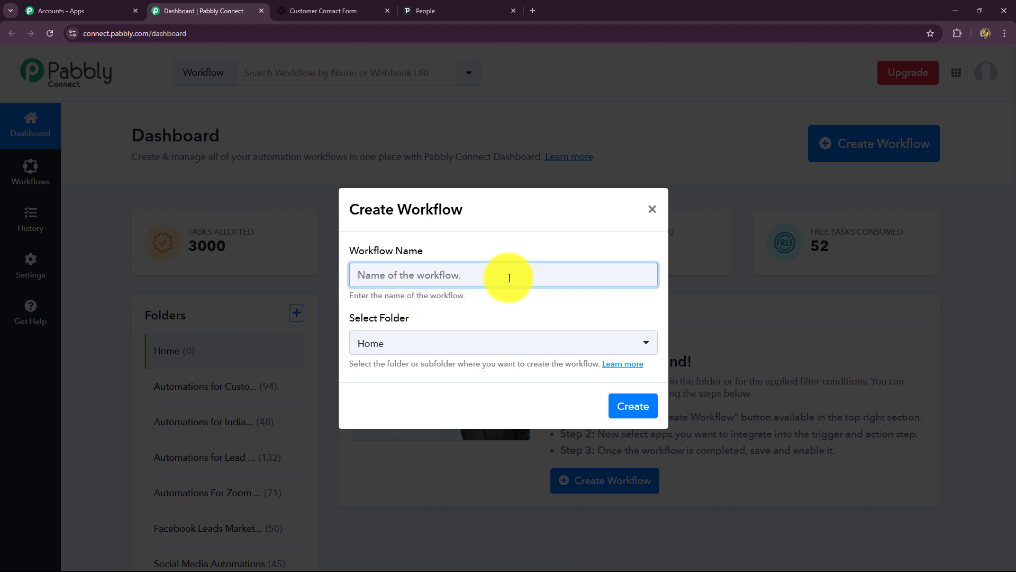
Step: Create workflow 'Create Pipedrive Person on Paperform Submission' in the Automations for Lead Management folder
{"action": "type", "text": "Create Pipedrive Person on Paperform Submission"}
{"action": "left_click", "coordinate": [493, 308]}
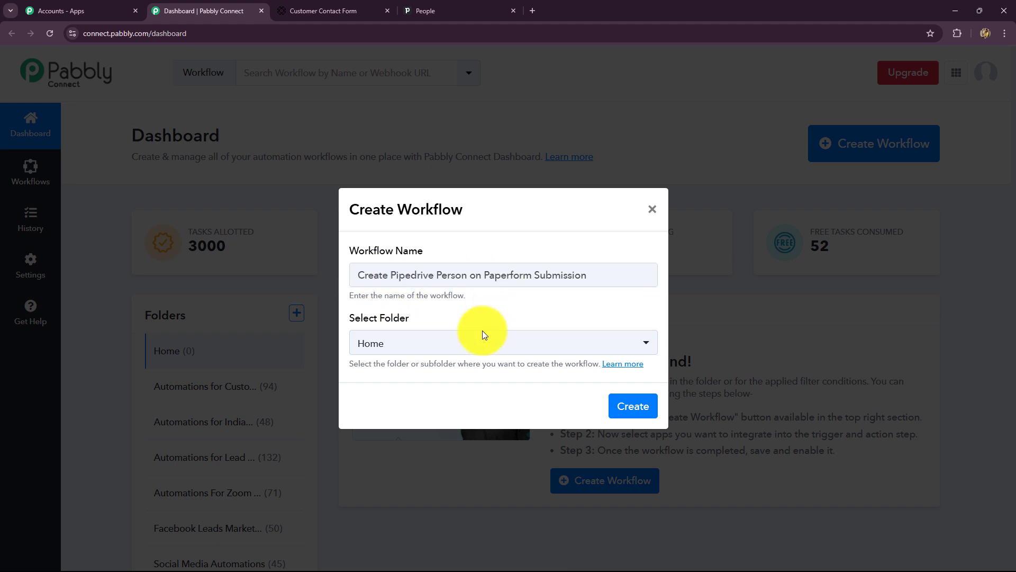
{"action": "left_click", "coordinate": [483, 337]}
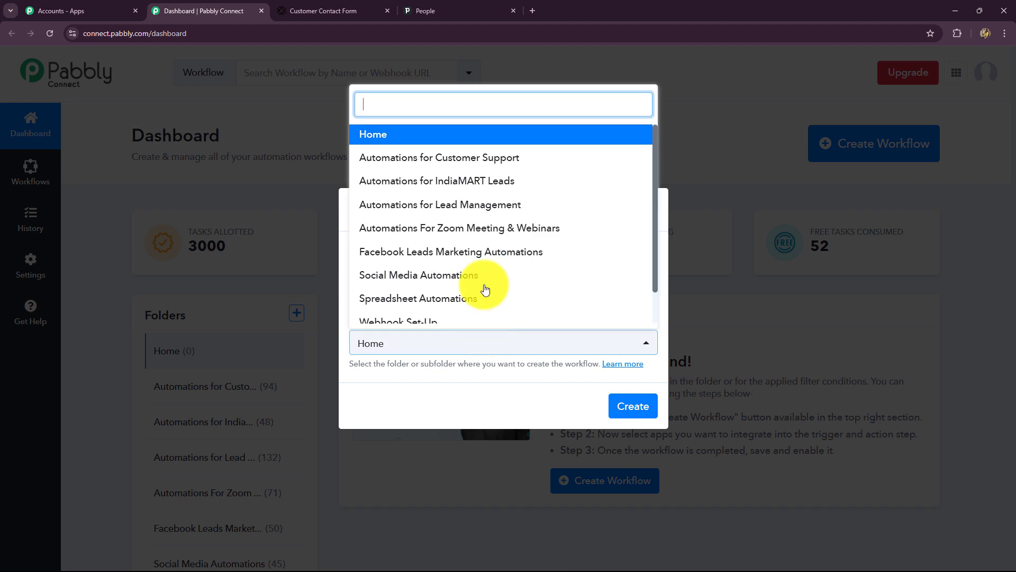
{"action": "scroll", "coordinate": [461, 273], "scroll_direction": "down", "scroll_amount": 1}
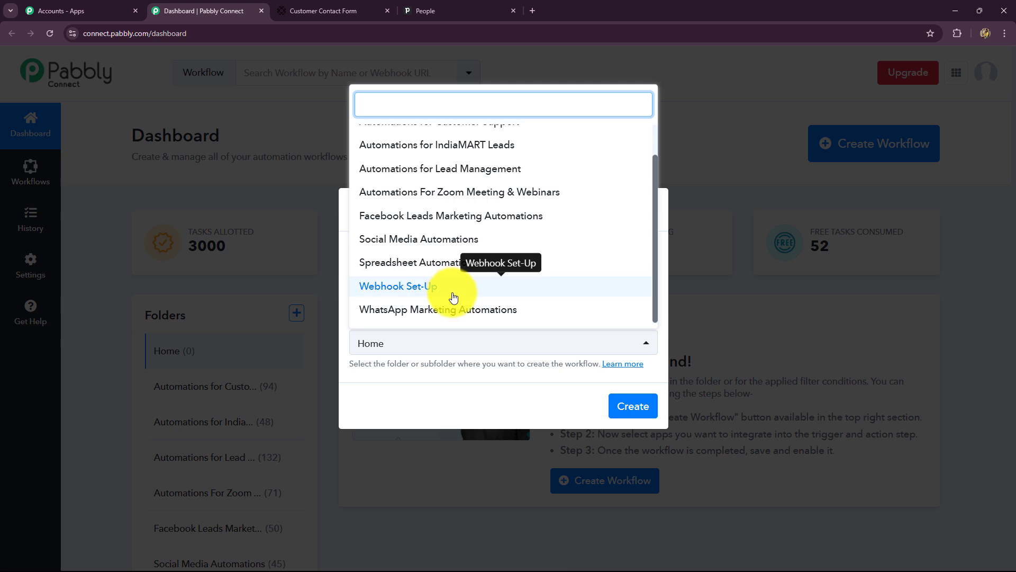
{"action": "scroll", "coordinate": [453, 296], "scroll_direction": "up", "scroll_amount": 1}
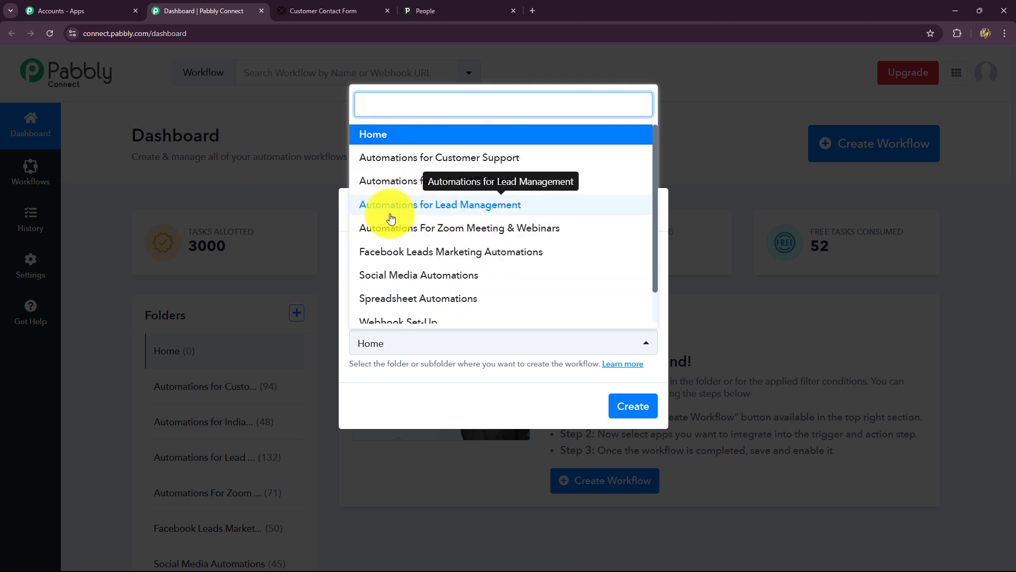
{"action": "left_click", "coordinate": [462, 208]}
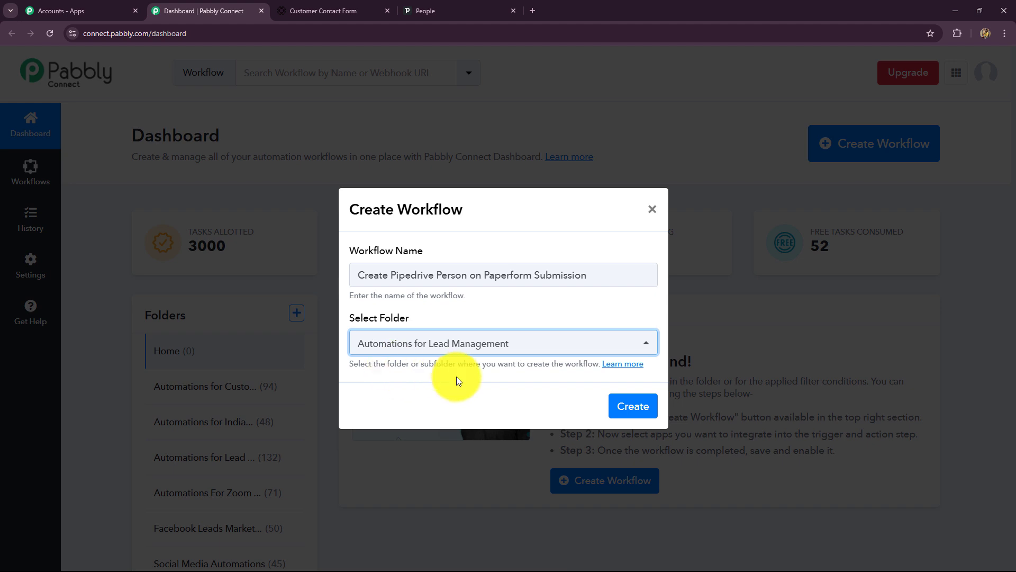
{"action": "left_click", "coordinate": [638, 411]}
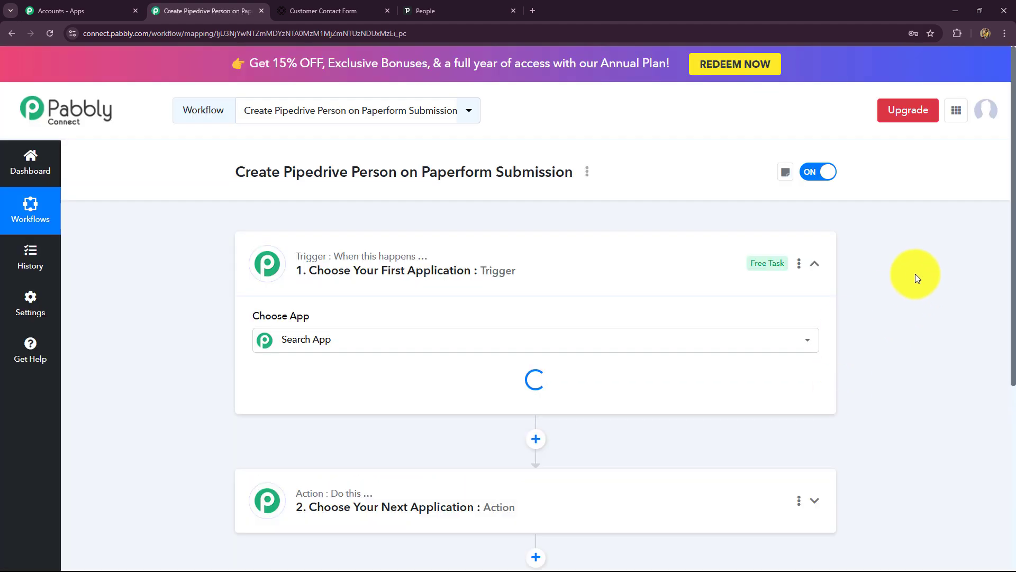
Step: Collapse the trigger step, then re-expand it to browse the Choose App list
{"action": "left_click", "coordinate": [834, 269]}
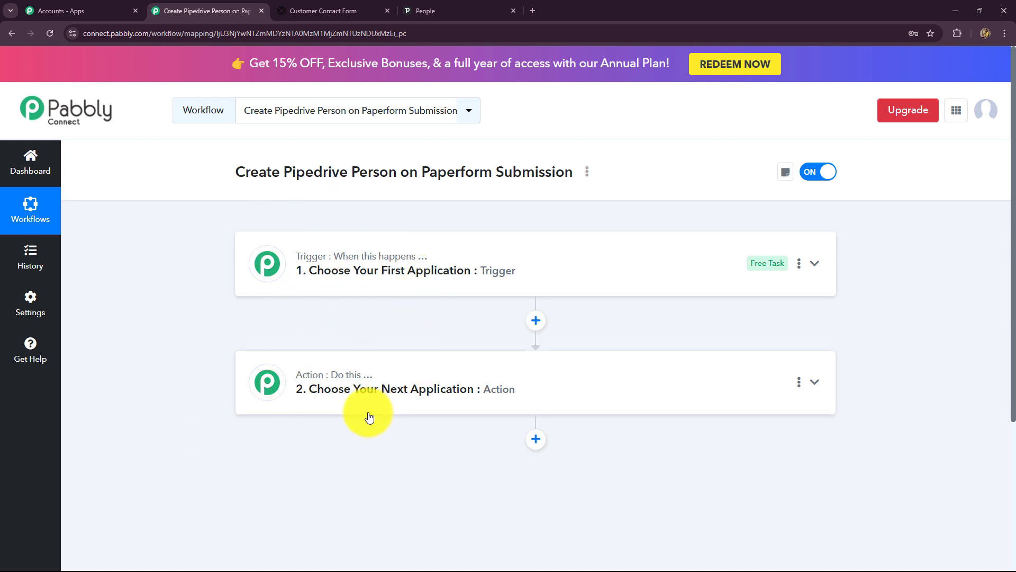
{"action": "left_click", "coordinate": [301, 272]}
{"action": "scroll", "coordinate": [183, 375], "scroll_direction": "down", "scroll_amount": 2}
{"action": "scroll", "coordinate": [184, 375], "scroll_direction": "down", "scroll_amount": 1}
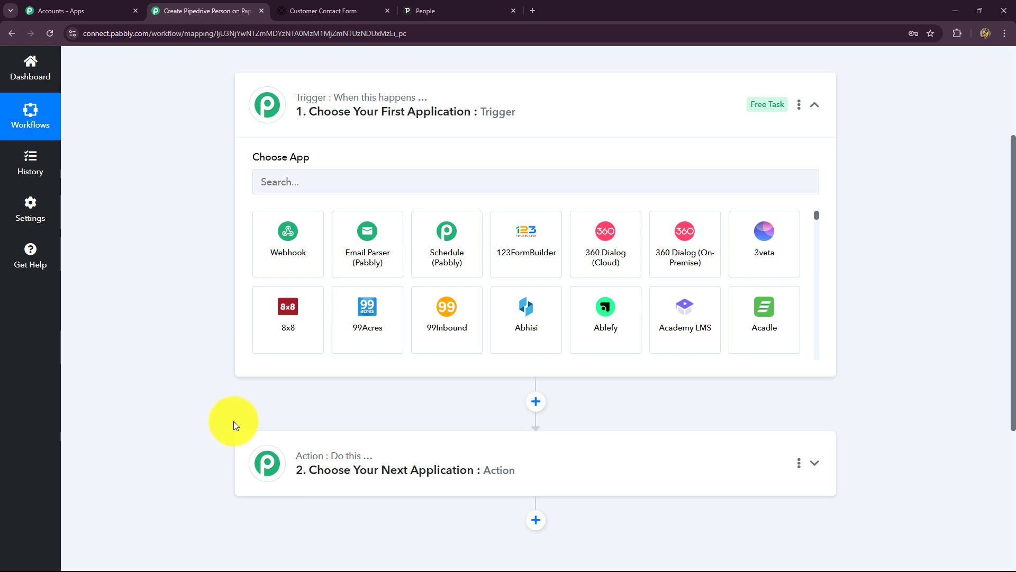
{"action": "scroll", "coordinate": [234, 421], "scroll_direction": "up", "scroll_amount": 2}
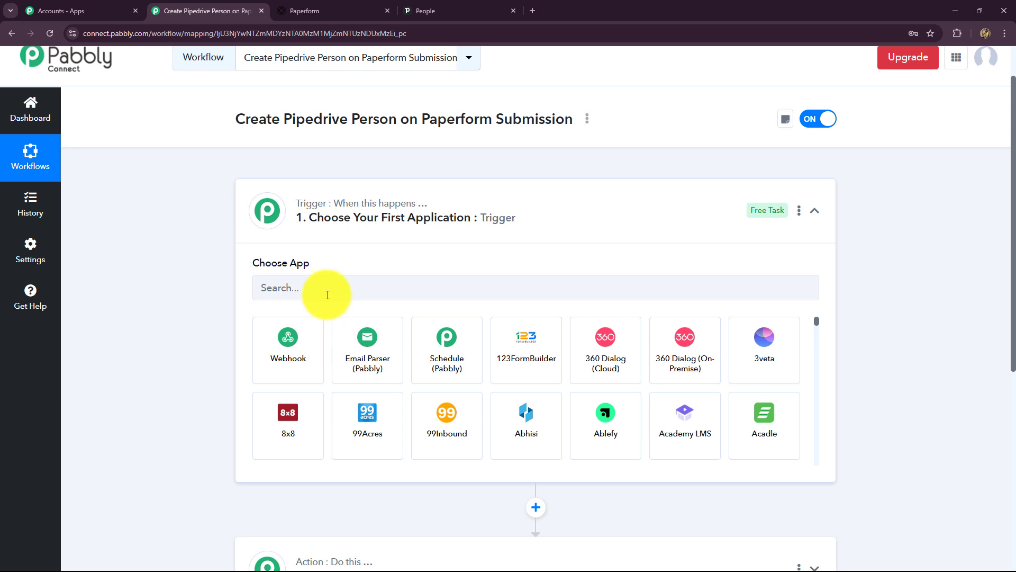
Step: Set the trigger to Paperform with the New Form Submission event
{"action": "left_click", "coordinate": [304, 11]}
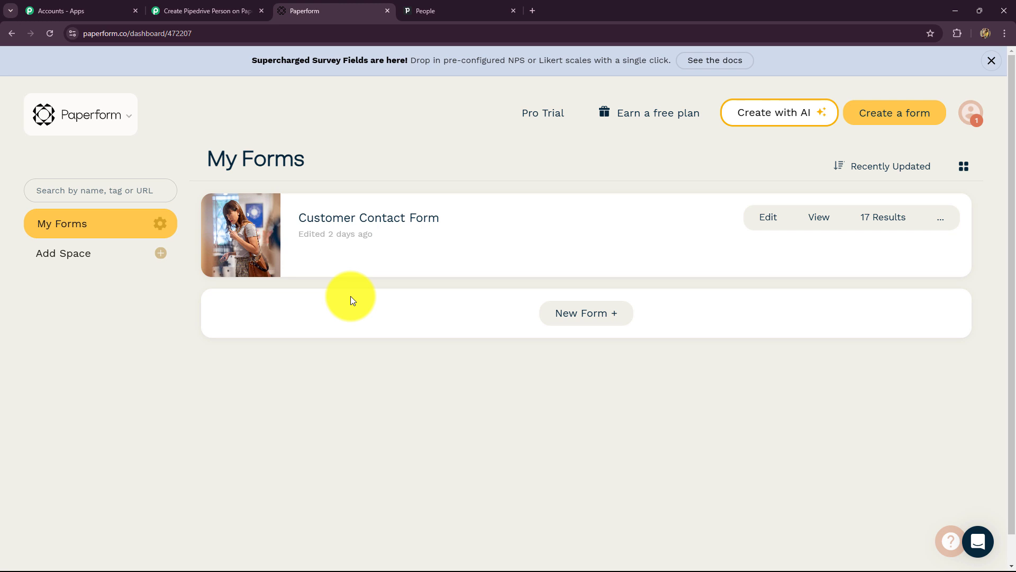
{"action": "left_click", "coordinate": [175, 12]}
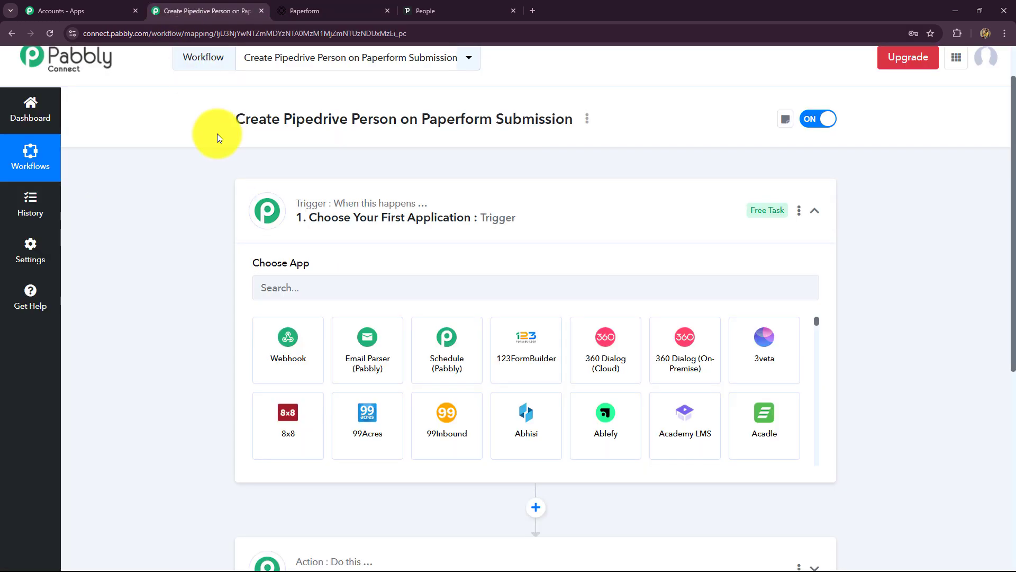
{"action": "left_click", "coordinate": [289, 294]}
{"action": "type", "text": "Pae"}
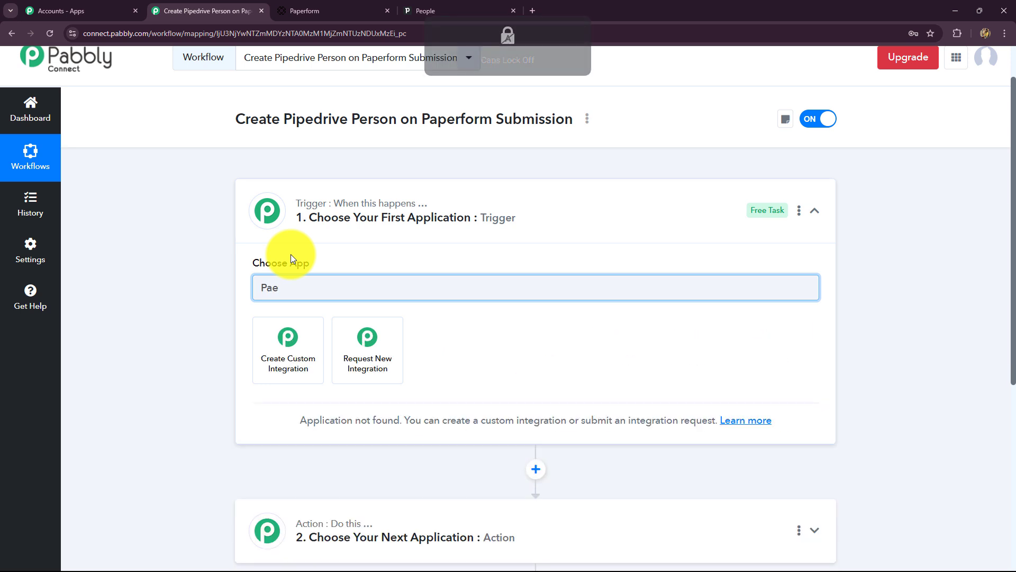
{"action": "key", "text": "BackSpace"}
{"action": "type", "text": "per"}
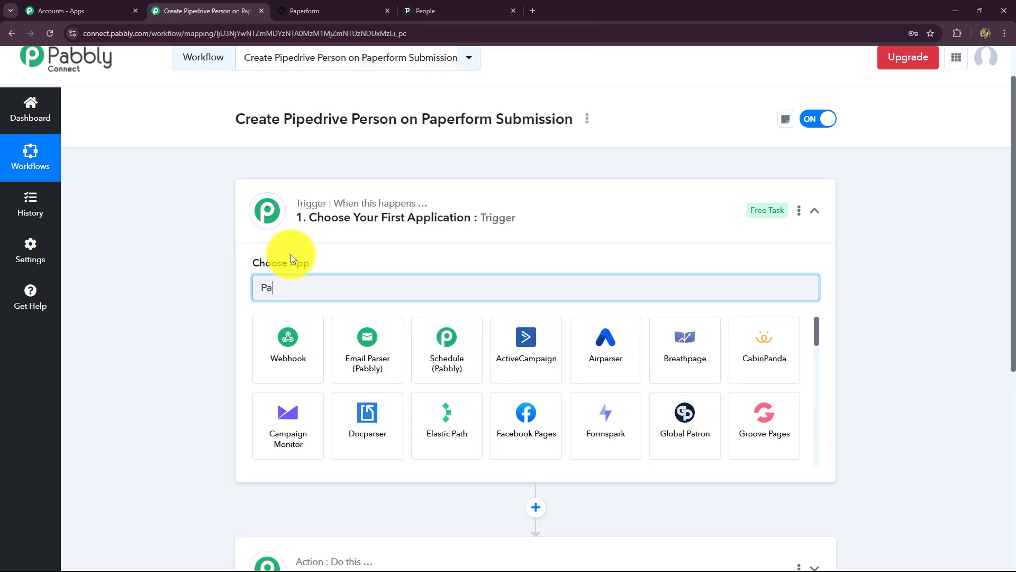
{"action": "left_click", "coordinate": [286, 343]}
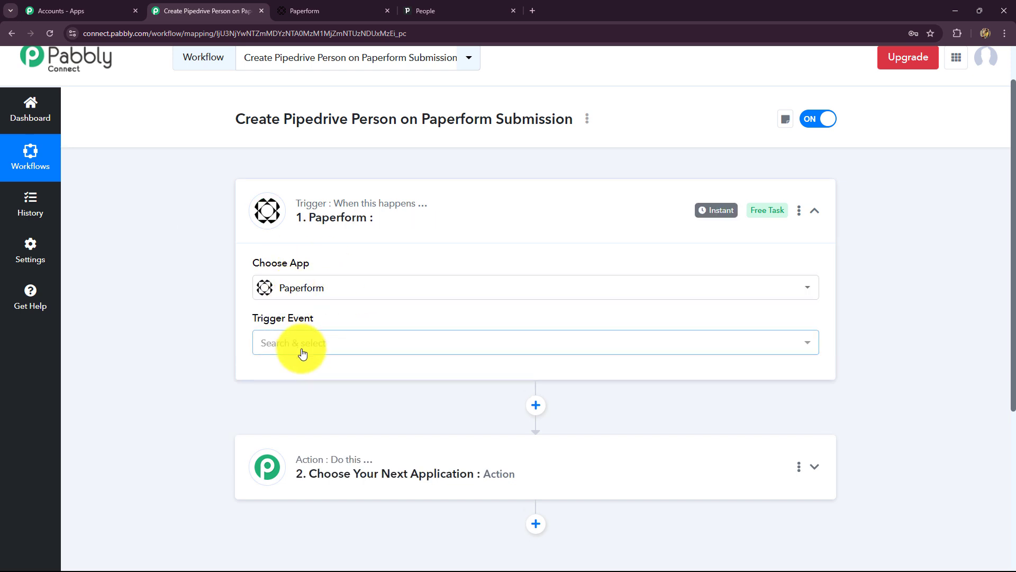
{"action": "left_click", "coordinate": [302, 351]}
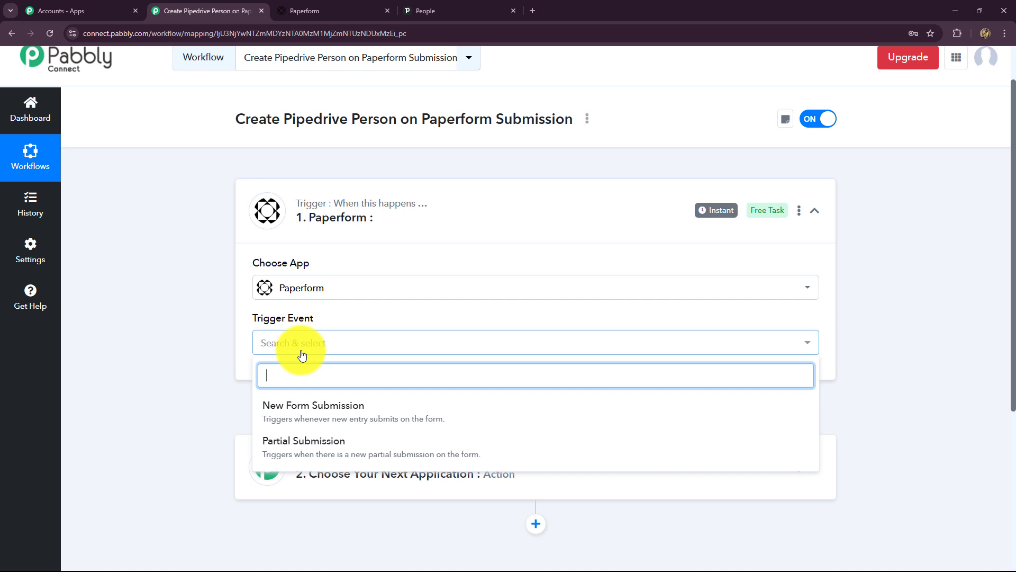
{"action": "left_click", "coordinate": [286, 423]}
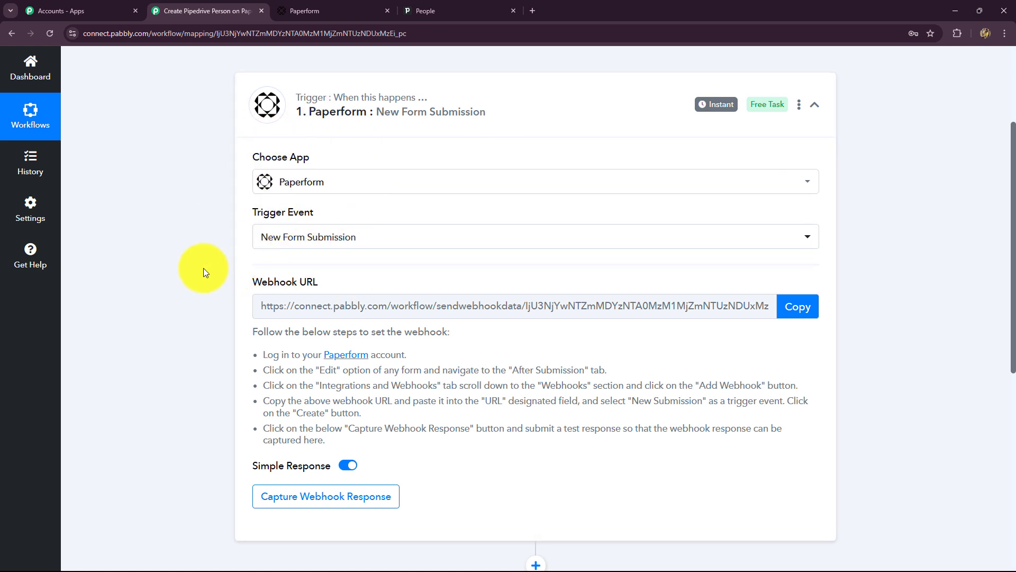
Step: Compare the Paperform dashboard with the trigger's webhook setup instructions
{"action": "scroll", "coordinate": [196, 266], "scroll_direction": "down", "scroll_amount": 1}
{"action": "scroll", "coordinate": [196, 265], "scroll_direction": "up", "scroll_amount": 1}
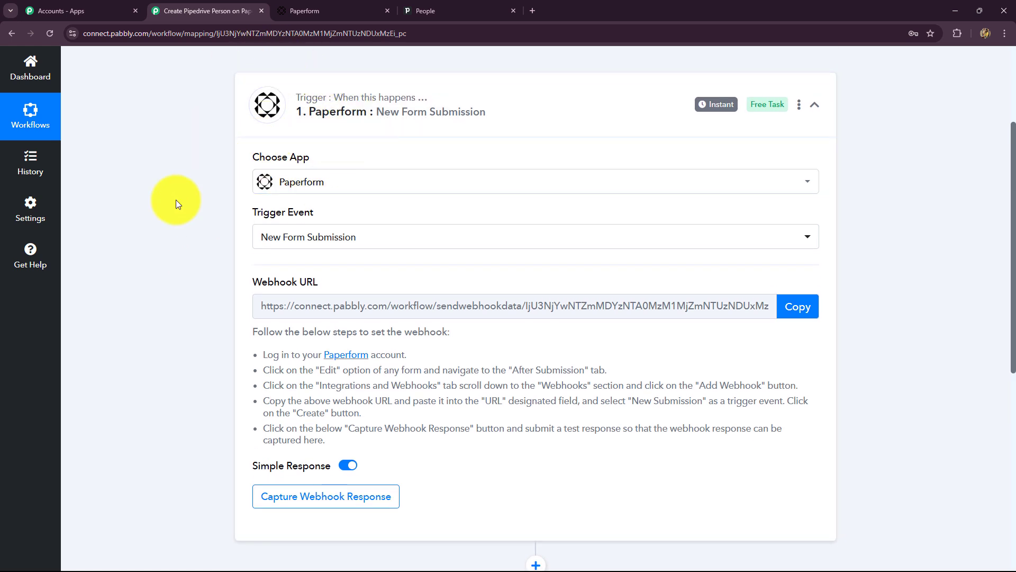
{"action": "left_click", "coordinate": [324, 10]}
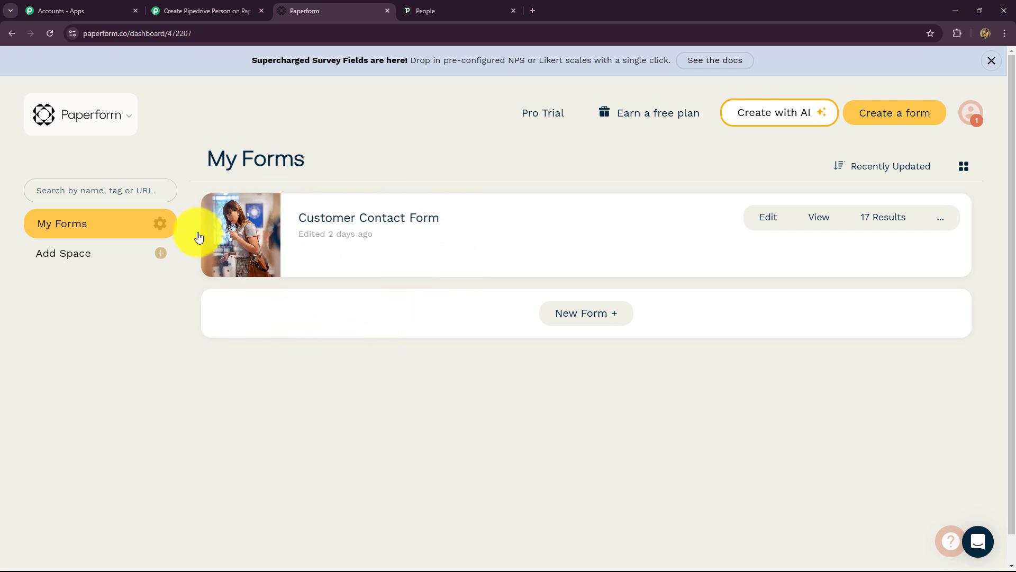
{"action": "left_click", "coordinate": [204, 10]}
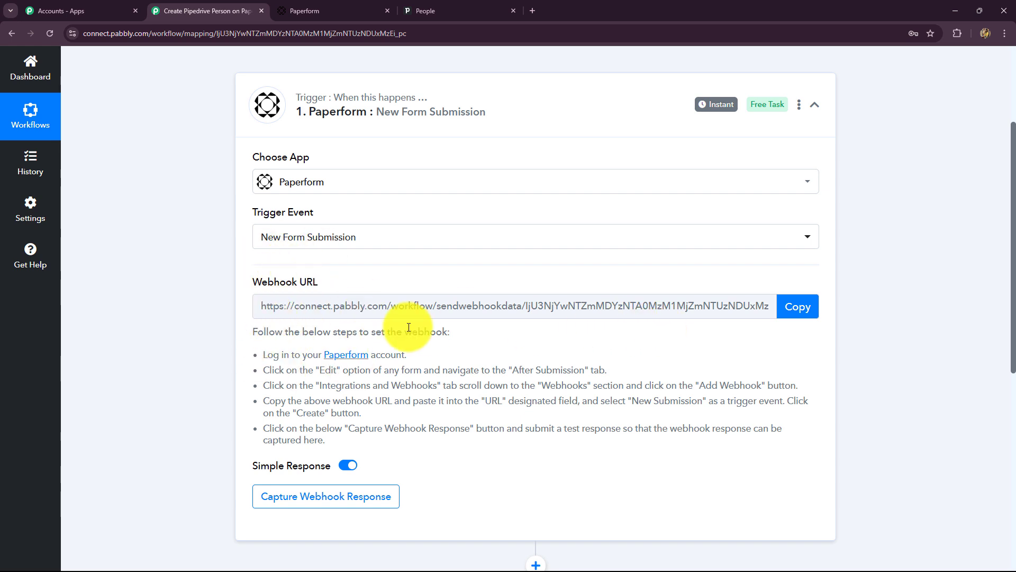
{"action": "left_click", "coordinate": [319, 9]}
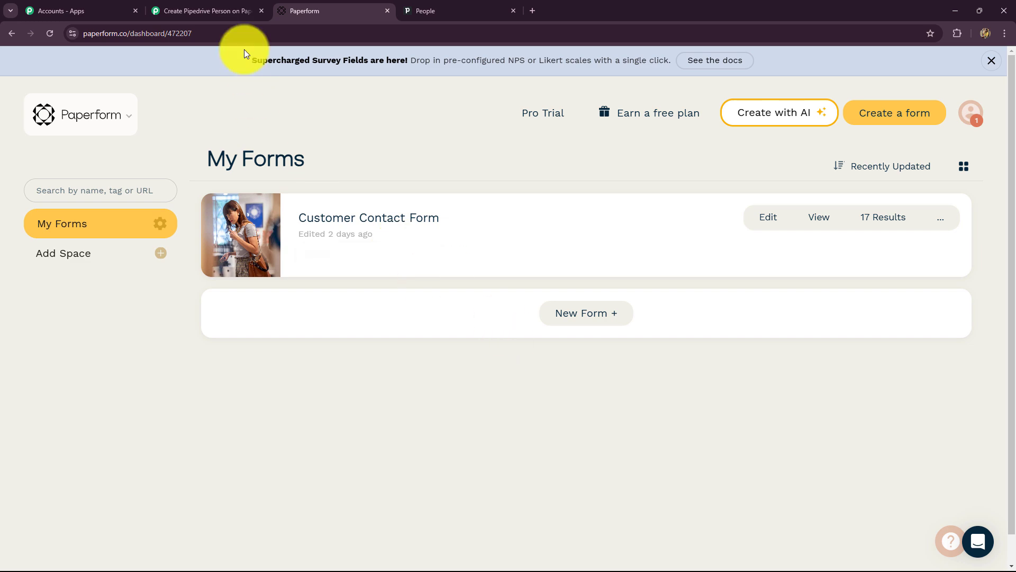
{"action": "left_click", "coordinate": [241, 11]}
{"action": "scroll", "coordinate": [175, 233], "scroll_direction": "down", "scroll_amount": 3}
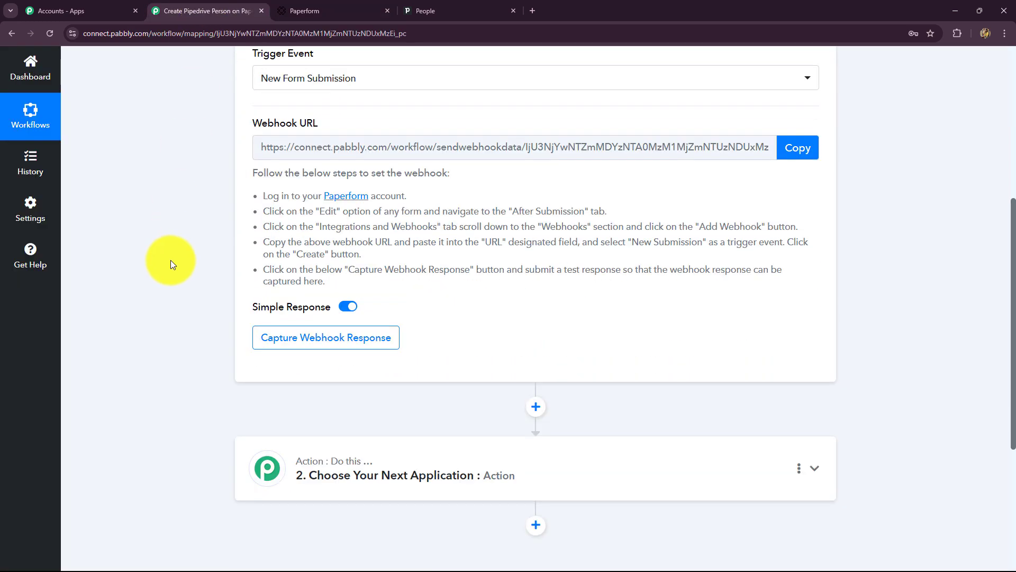
{"action": "left_click", "coordinate": [305, 11]}
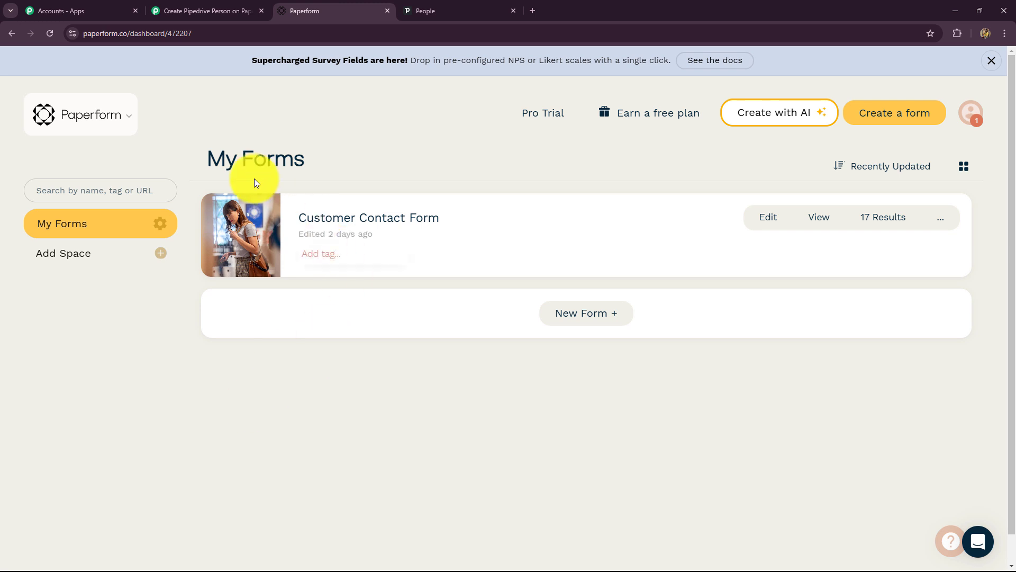
{"action": "left_click", "coordinate": [192, 7]}
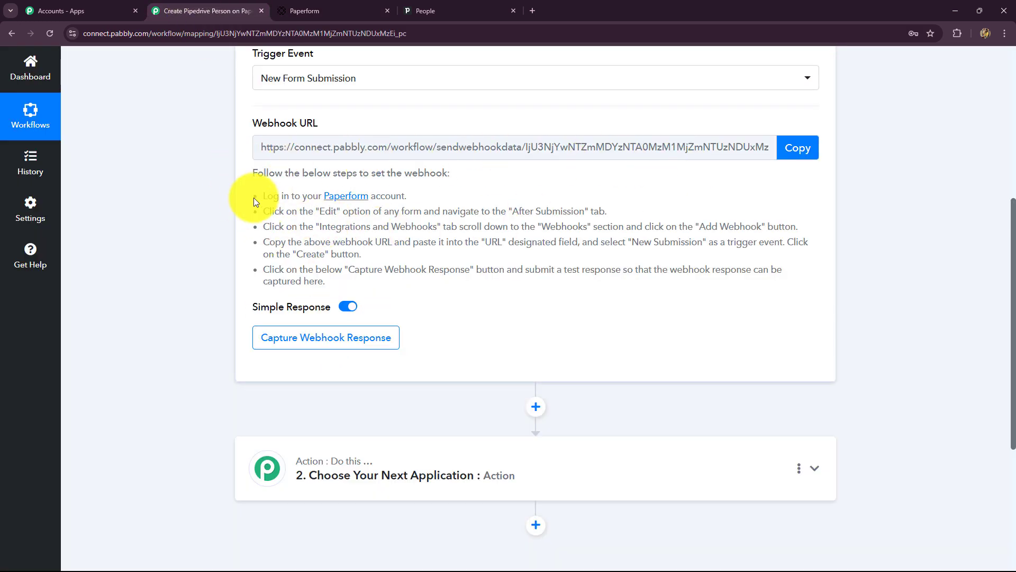
{"action": "left_click_drag", "start_coordinate": [288, 214], "coordinate": [287, 304]}
{"action": "left_click", "coordinate": [182, 319]}
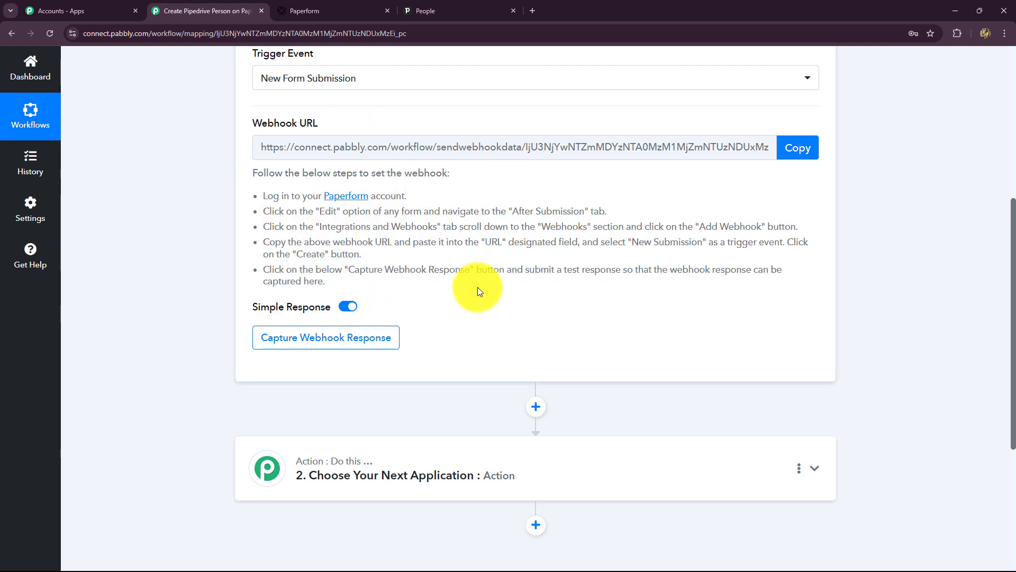
{"action": "scroll", "coordinate": [477, 292], "scroll_direction": "up", "scroll_amount": 1}
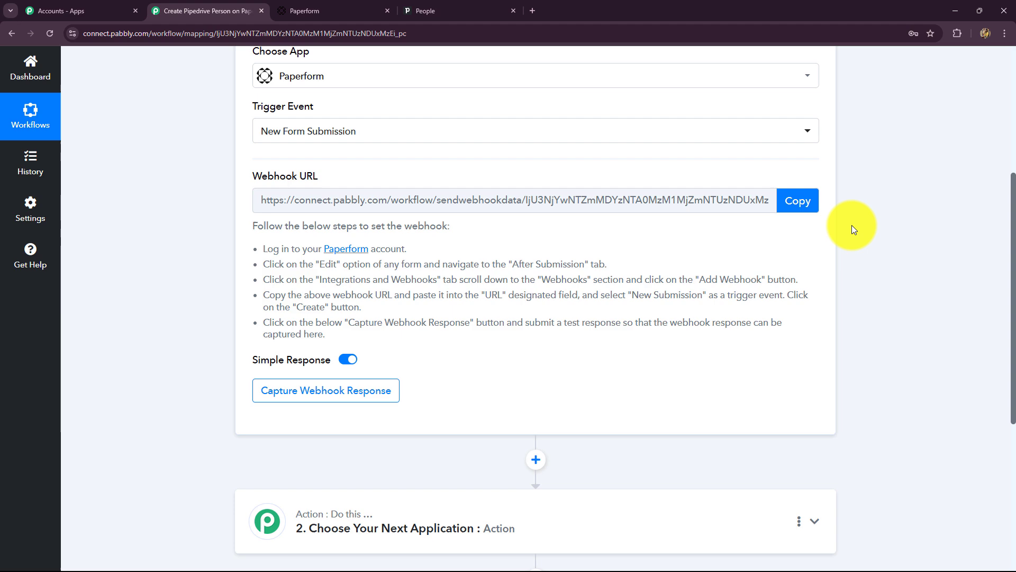
Step: Copy the trigger's webhook URL and go to the Paperform forms dashboard
{"action": "left_click", "coordinate": [789, 200]}
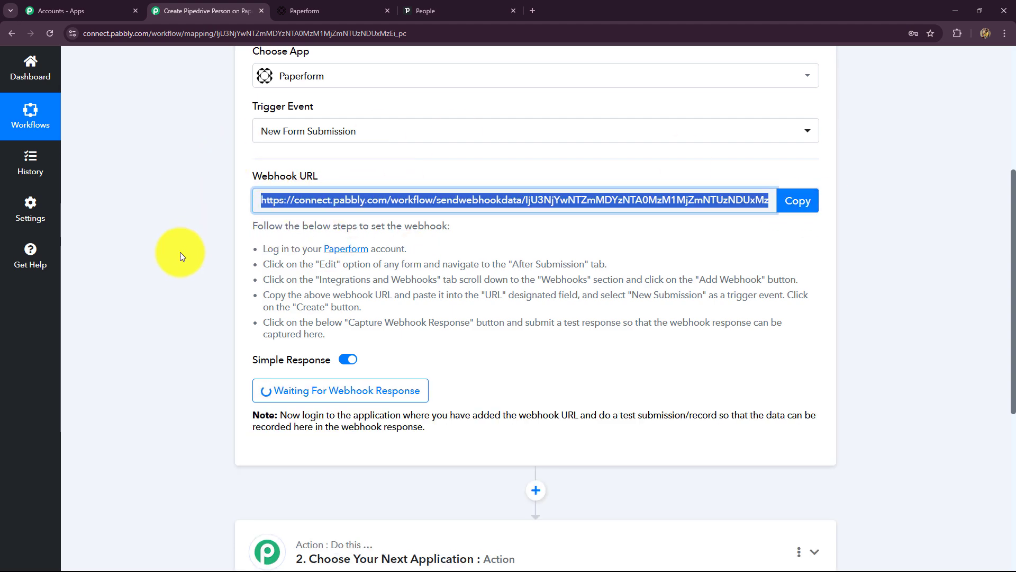
{"action": "scroll", "coordinate": [182, 257], "scroll_direction": "up", "scroll_amount": 3}
{"action": "scroll", "coordinate": [180, 252], "scroll_direction": "down", "scroll_amount": 2}
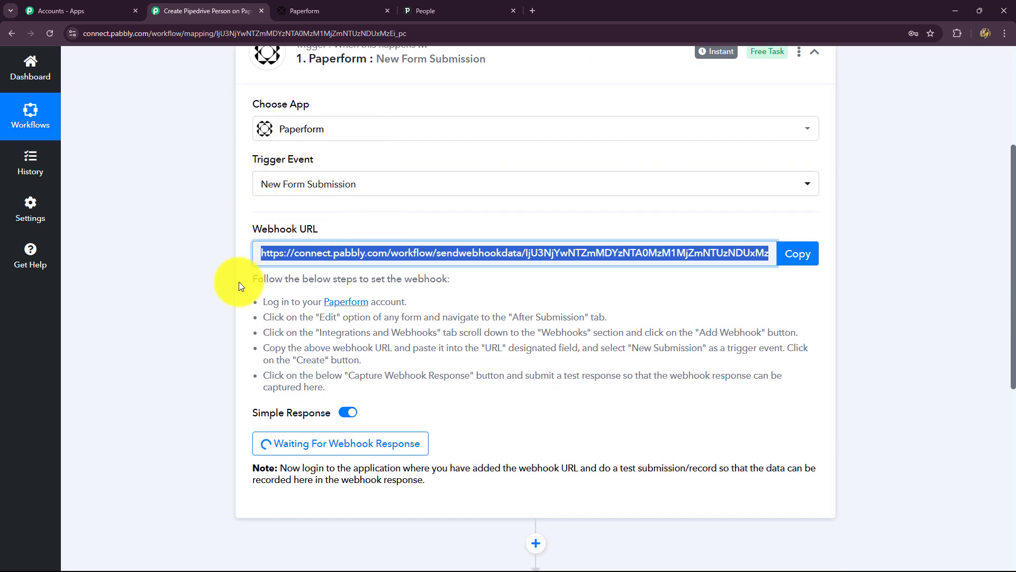
{"action": "left_click", "coordinate": [306, 7]}
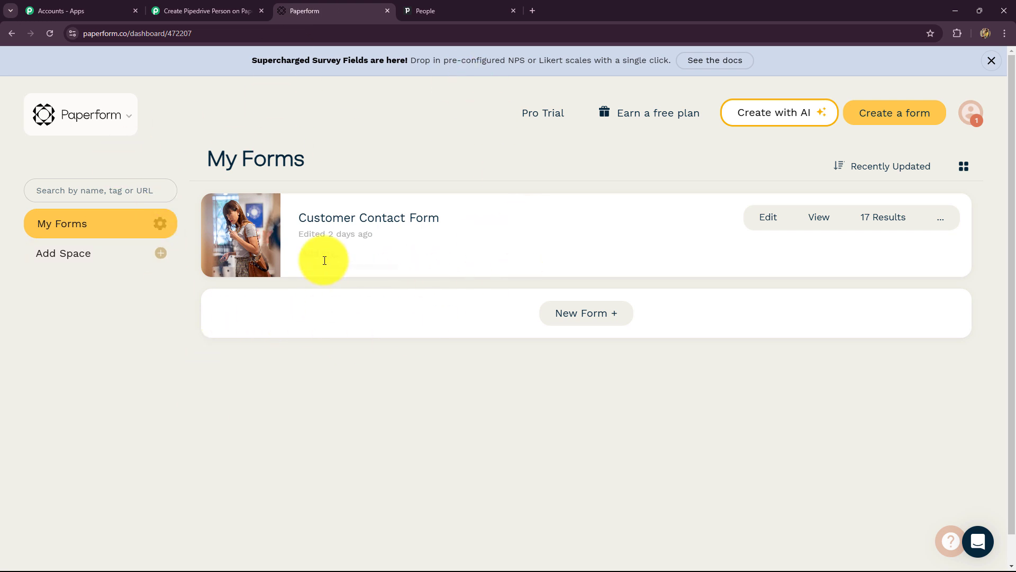
Step: Edit the Customer Contact Form and go to its After Submission settings
{"action": "left_click", "coordinate": [768, 220]}
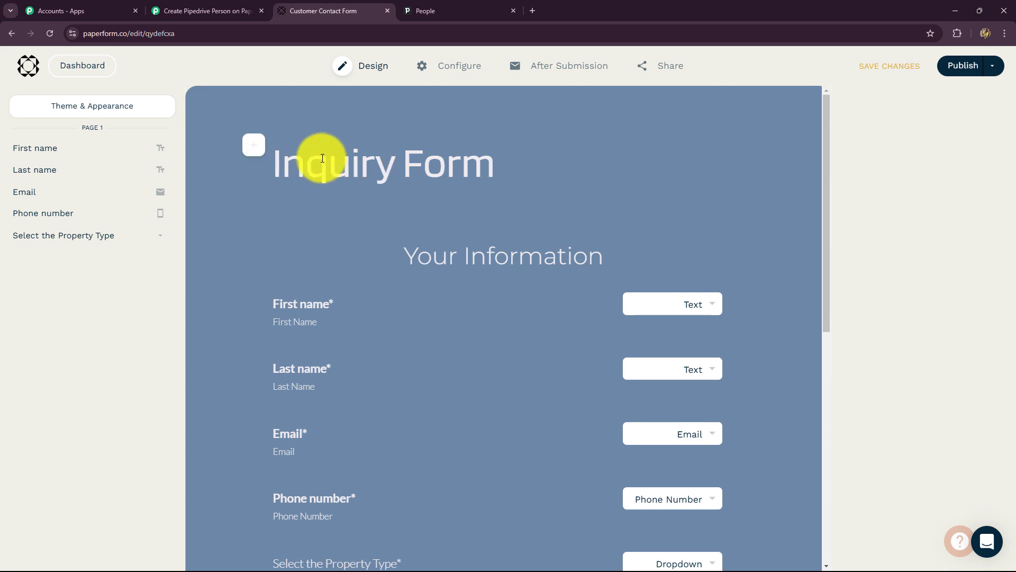
{"action": "scroll", "coordinate": [212, 301], "scroll_direction": "down", "scroll_amount": 4}
{"action": "scroll", "coordinate": [214, 302], "scroll_direction": "up", "scroll_amount": 2}
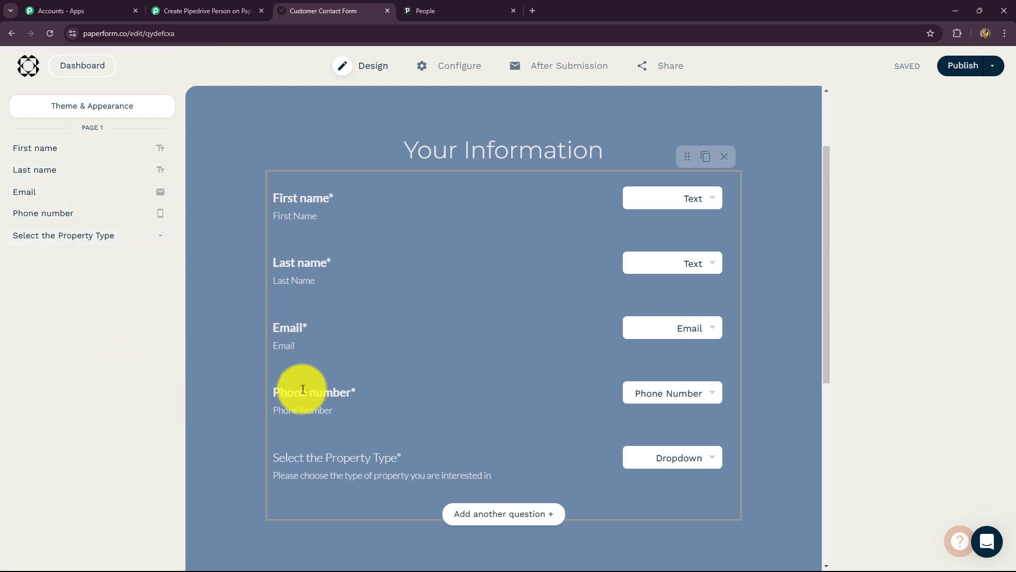
{"action": "left_click", "coordinate": [553, 68]}
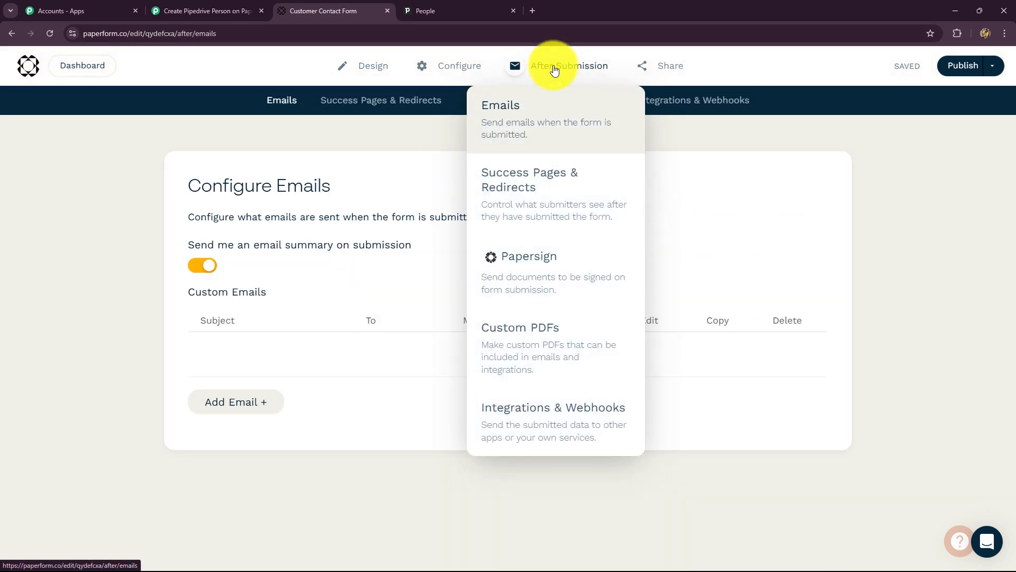
Step: Add a New Submission webhook pointing to the copied Pabbly Connect URL
{"action": "left_click", "coordinate": [504, 419]}
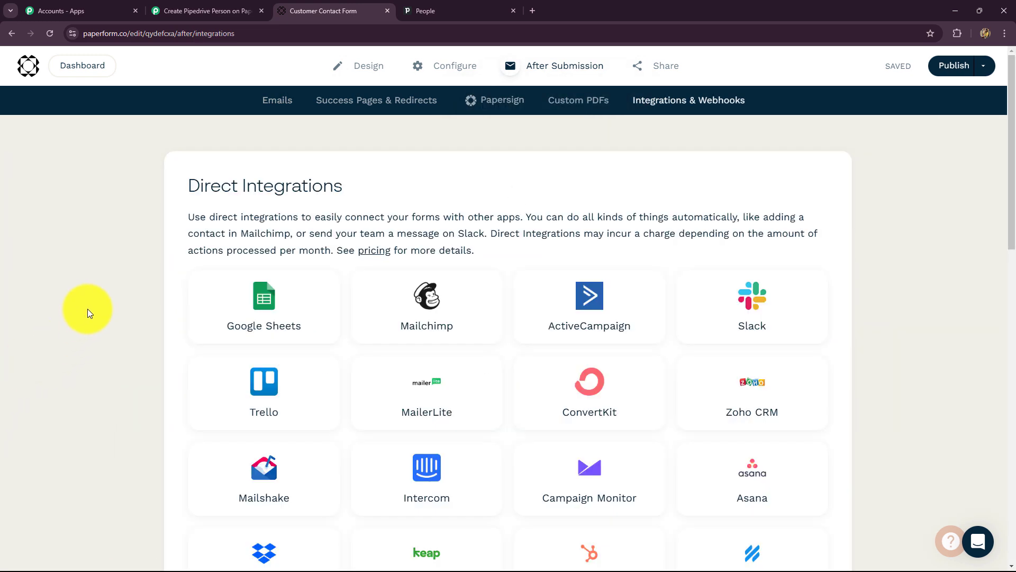
{"action": "scroll", "coordinate": [87, 306], "scroll_direction": "down", "scroll_amount": 15}
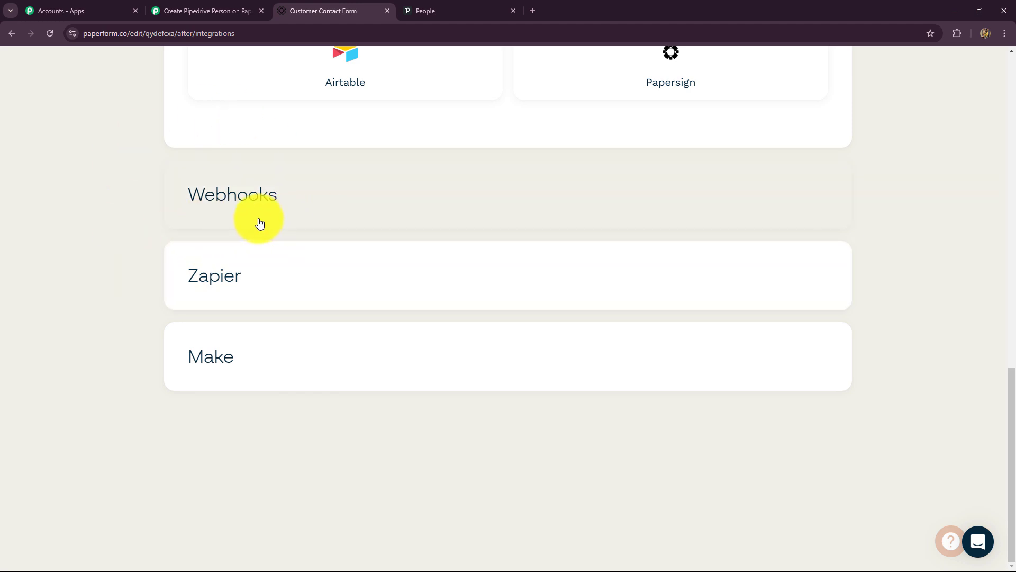
{"action": "left_click", "coordinate": [259, 217]}
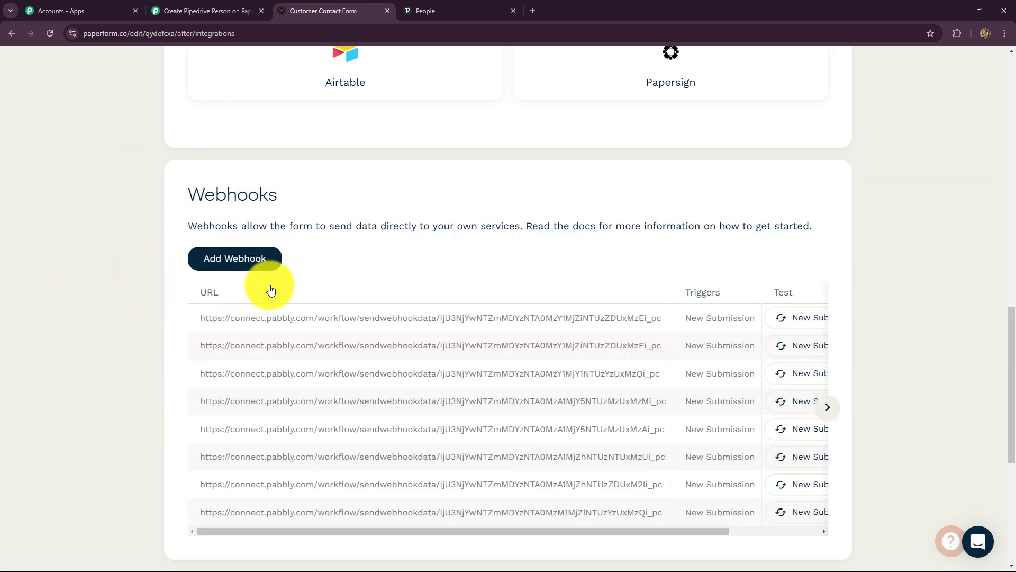
{"action": "left_click", "coordinate": [252, 259]}
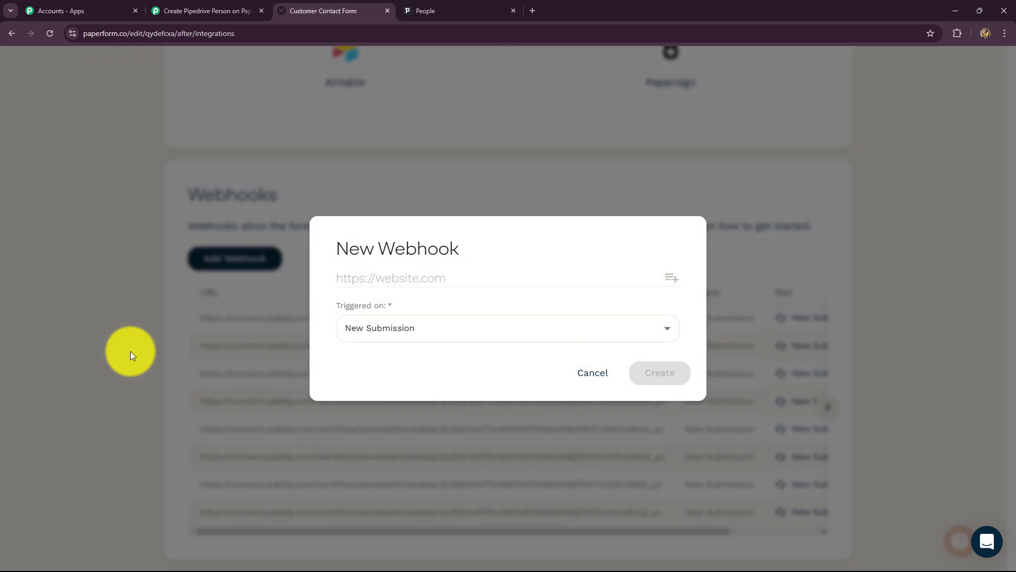
{"action": "left_click", "coordinate": [363, 281]}
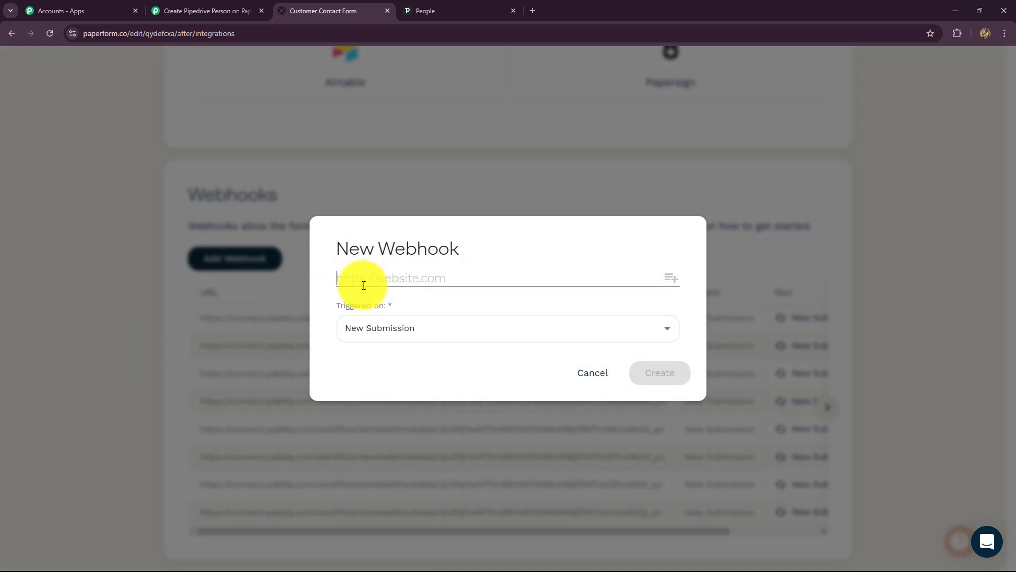
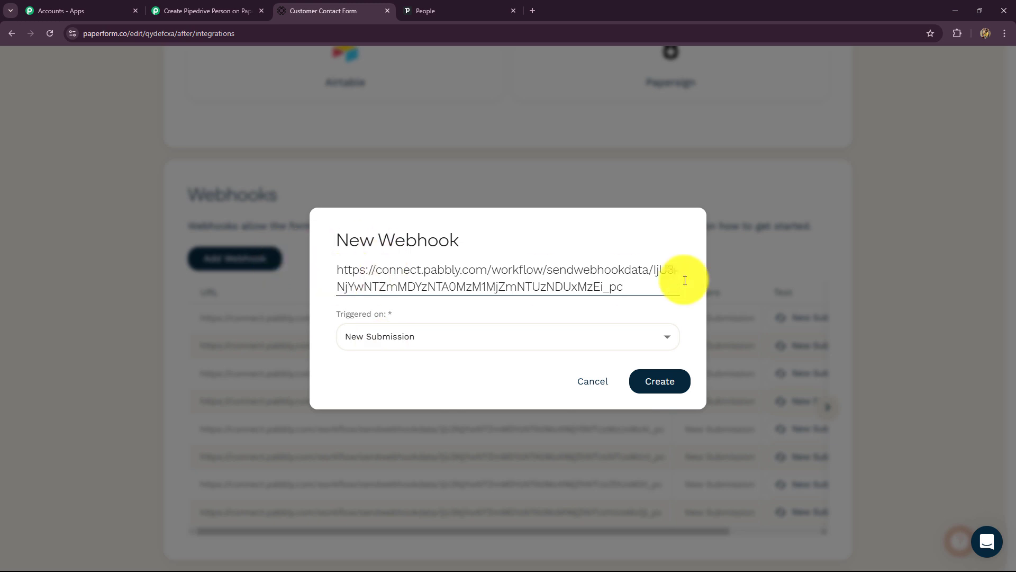
{"action": "left_click", "coordinate": [668, 390]}
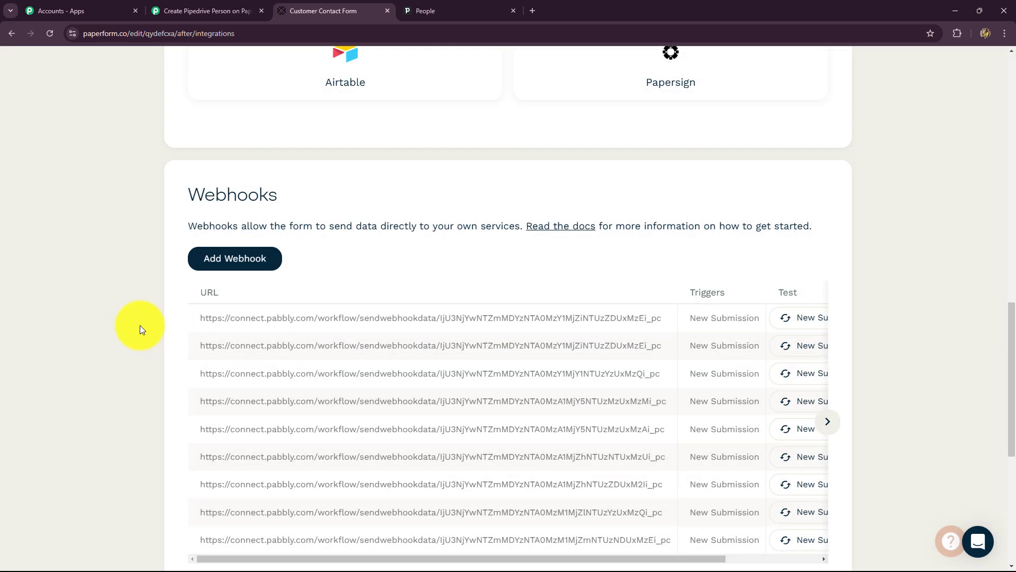
{"action": "scroll", "coordinate": [916, 333], "scroll_direction": "up", "scroll_amount": 15}
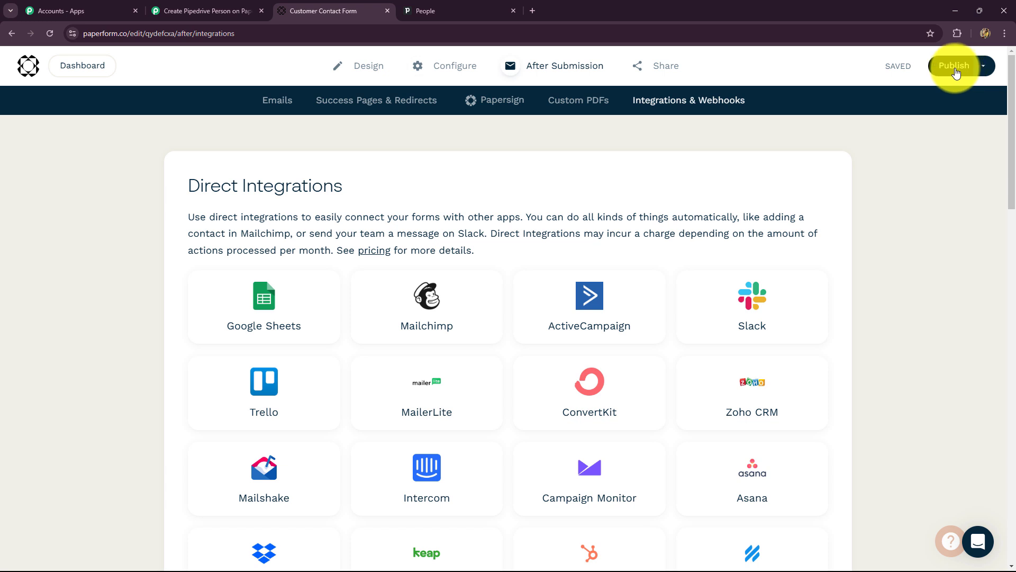
Step: Publish the Customer Contact Form and glance at the waiting Pabbly workflow
{"action": "left_click", "coordinate": [954, 66]}
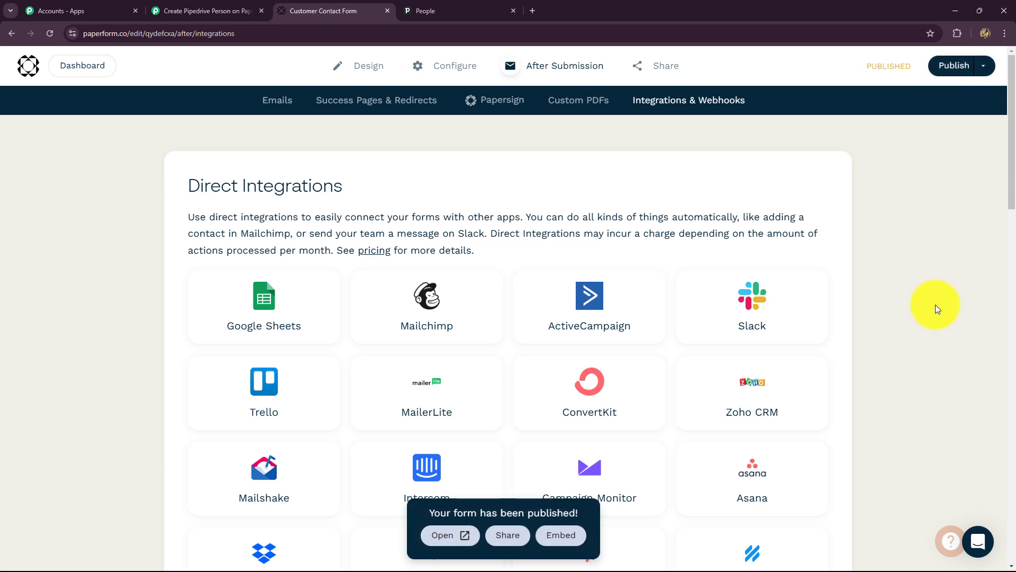
{"action": "left_click", "coordinate": [207, 4]}
{"action": "scroll", "coordinate": [761, 357], "scroll_direction": "down", "scroll_amount": 4}
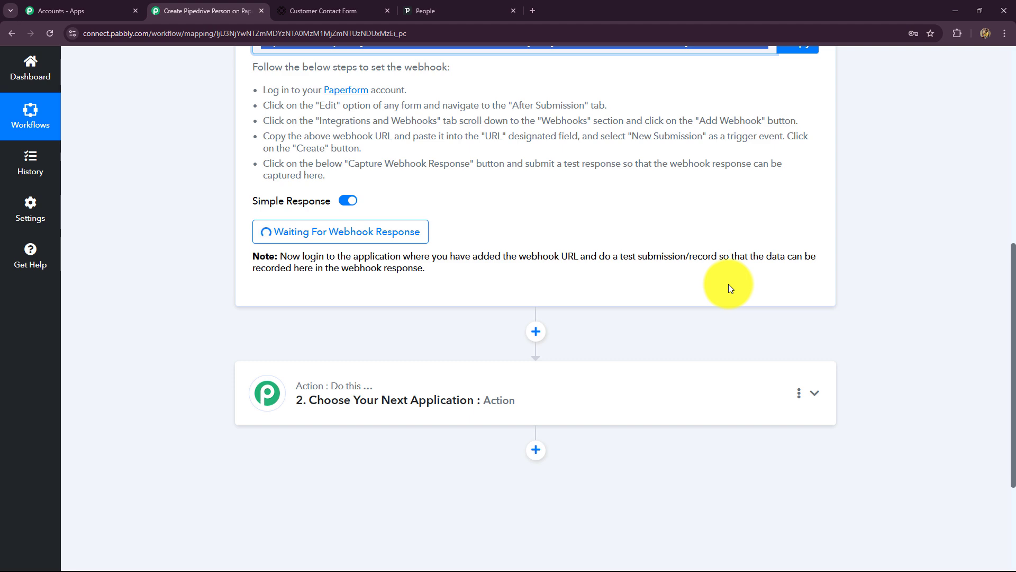
{"action": "scroll", "coordinate": [728, 284], "scroll_direction": "up", "scroll_amount": 4}
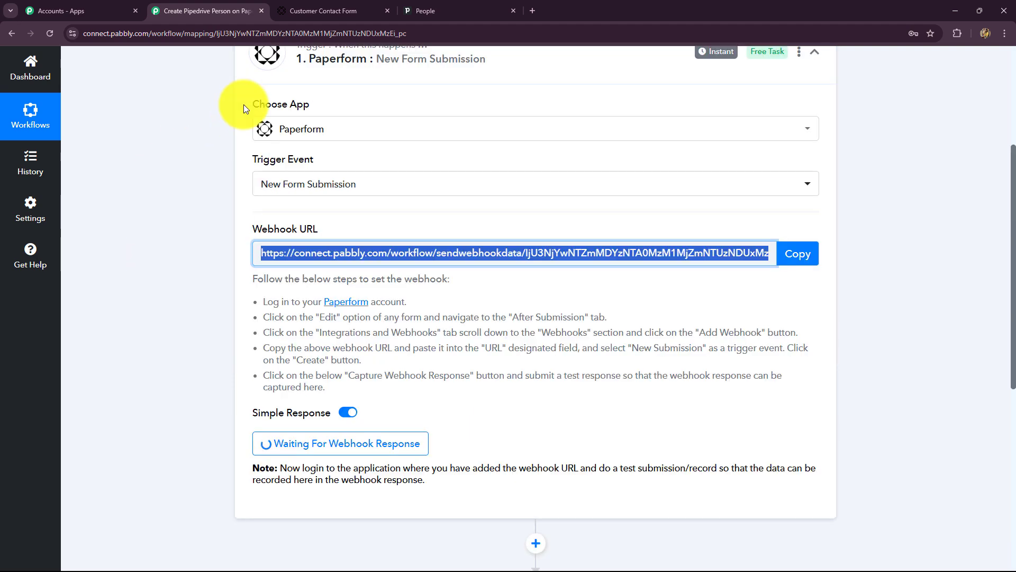
Step: Launch the live form from its Share > Social & URL link in a new tab
{"action": "left_click", "coordinate": [339, 7]}
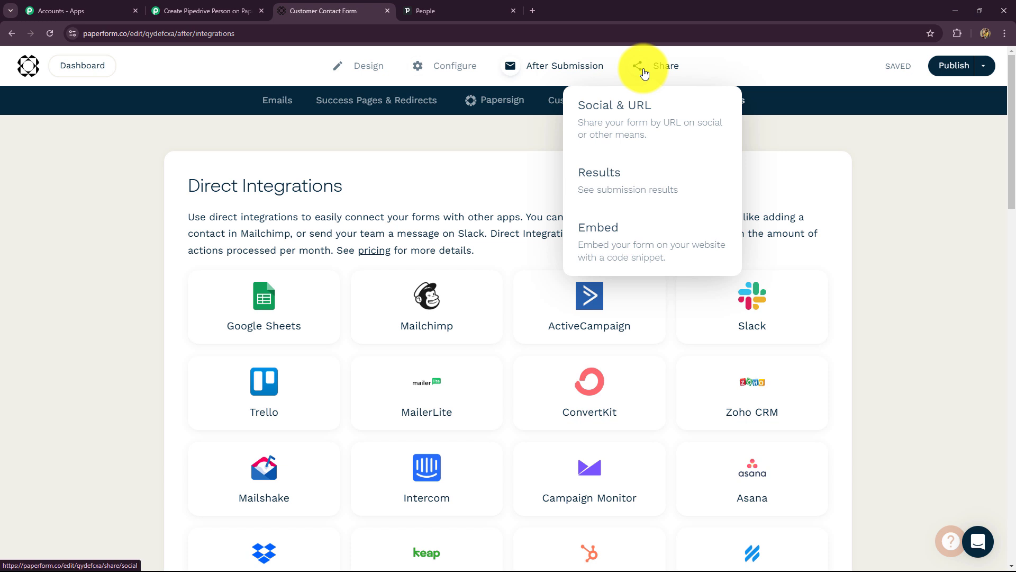
{"action": "left_click", "coordinate": [643, 73]}
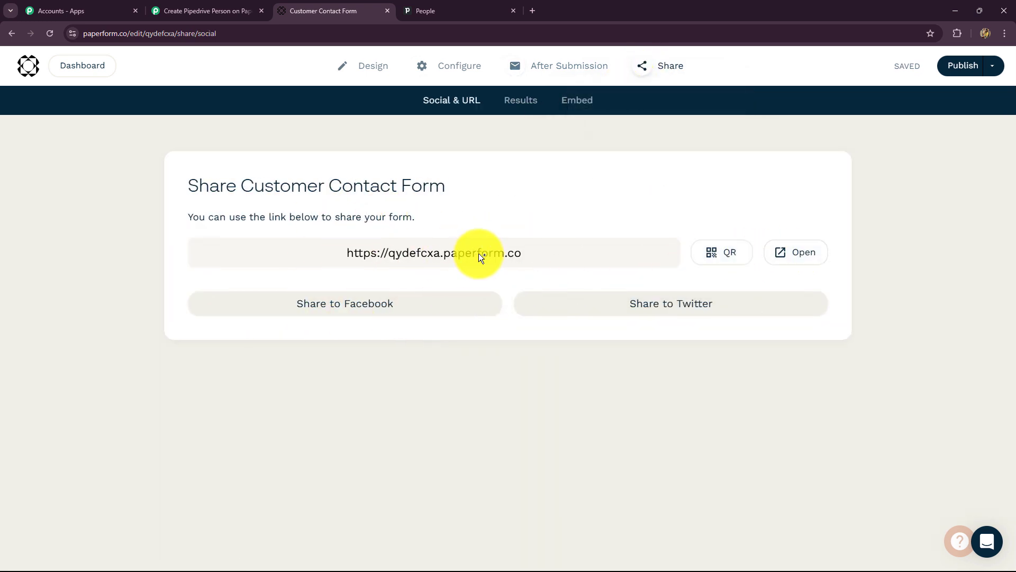
{"action": "left_click", "coordinate": [800, 253]}
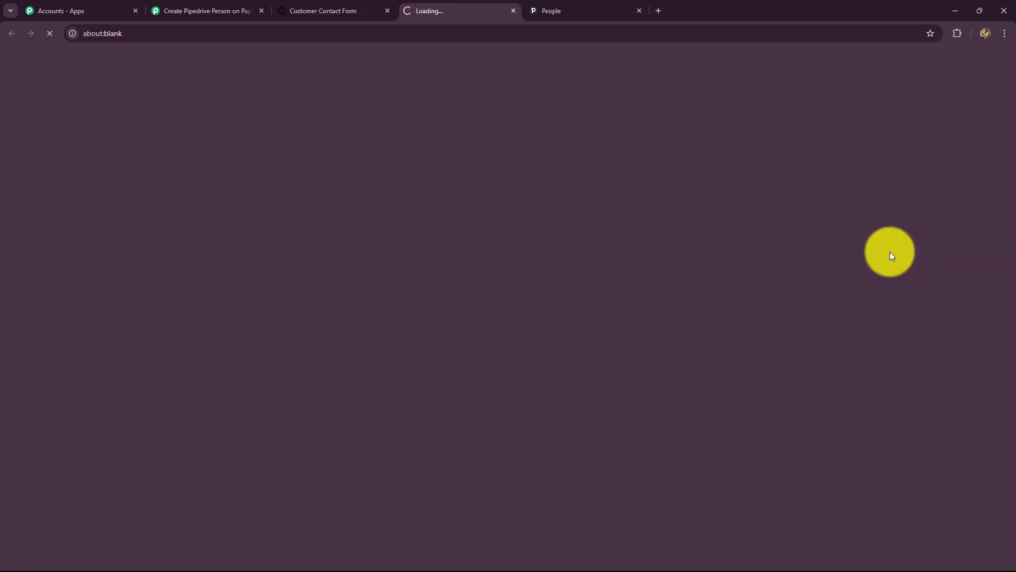
Step: Fill in the test contact's First name and Last name on the live form
{"action": "scroll", "coordinate": [698, 282], "scroll_direction": "down", "scroll_amount": 3}
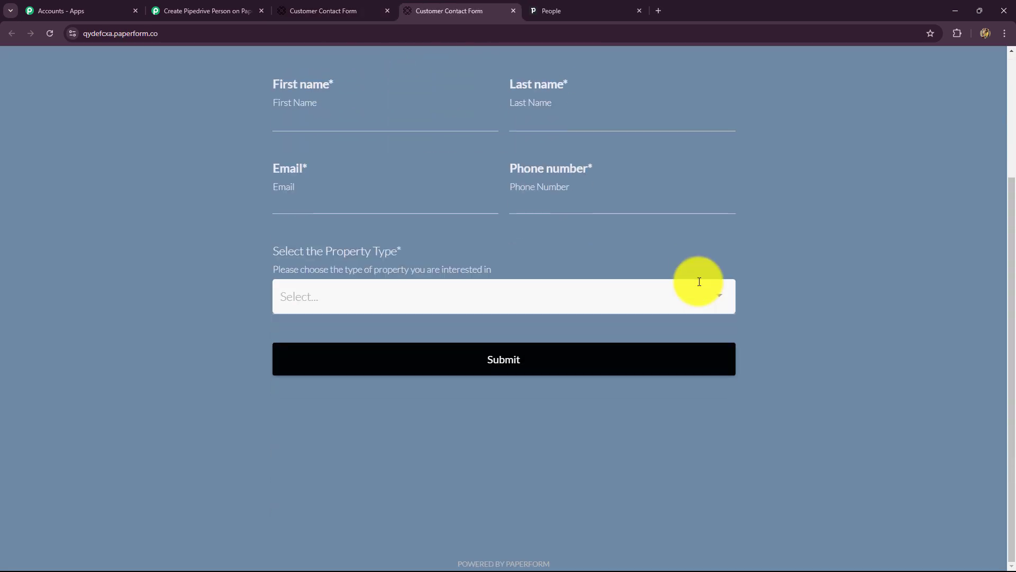
{"action": "scroll", "coordinate": [698, 281], "scroll_direction": "up", "scroll_amount": 3}
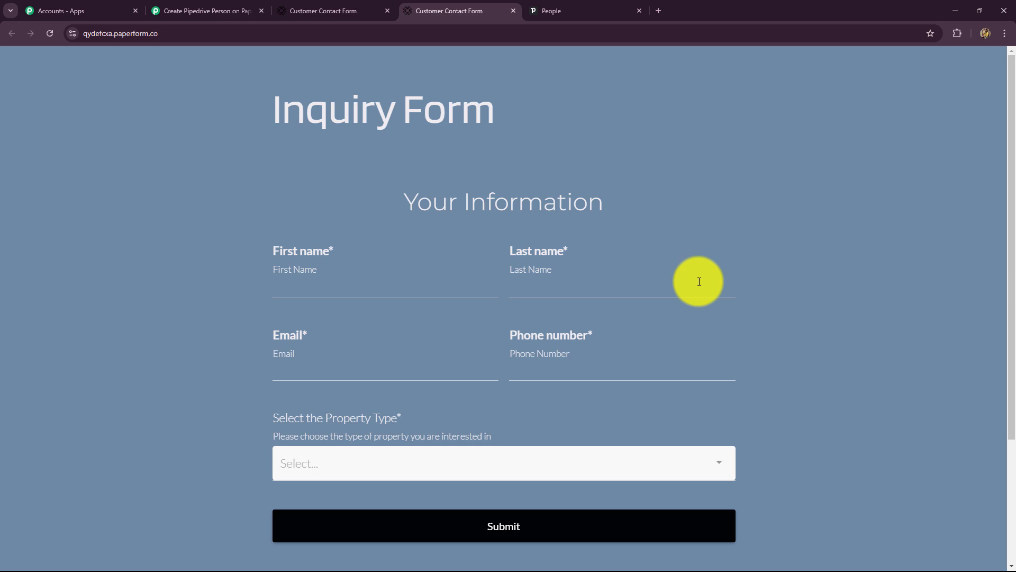
{"action": "left_click", "coordinate": [204, 10]}
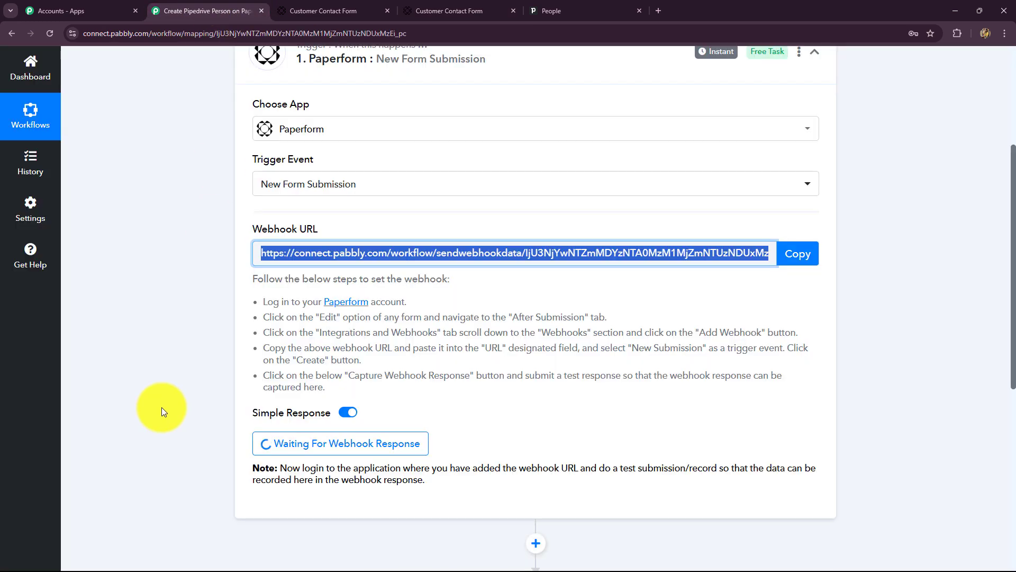
{"action": "left_click", "coordinate": [468, 10]}
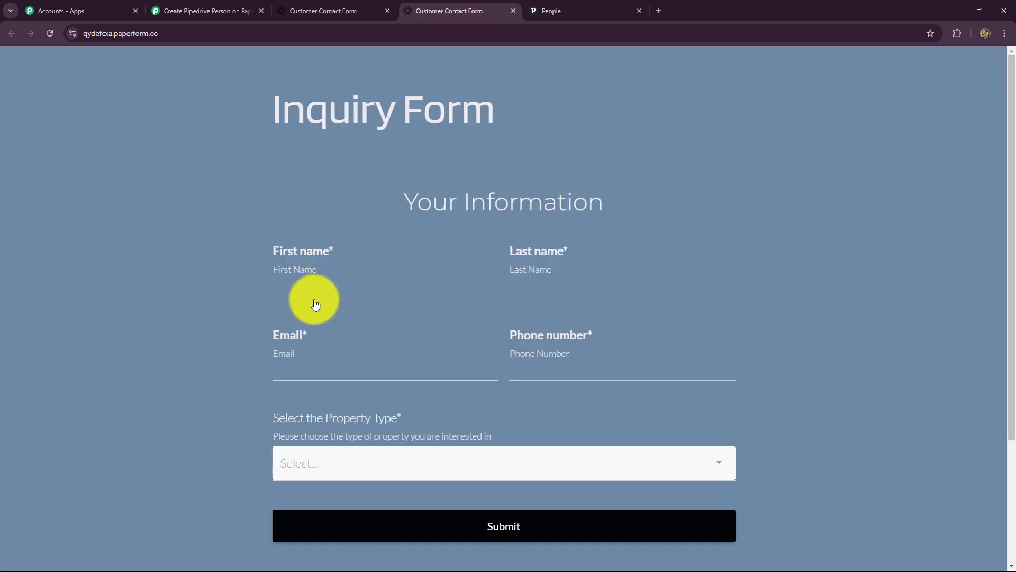
{"action": "left_click", "coordinate": [288, 286]}
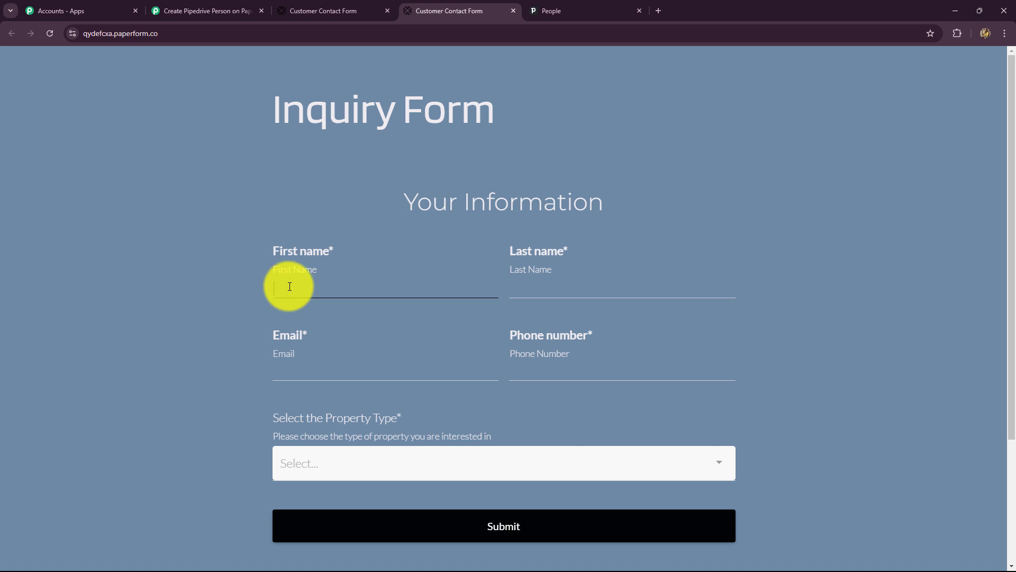
{"action": "key", "text": "Caps_Lock"}
{"action": "type", "text": "S"}
{"action": "key", "text": "Caps_Lock"}
{"action": "type", "text": "mar"}
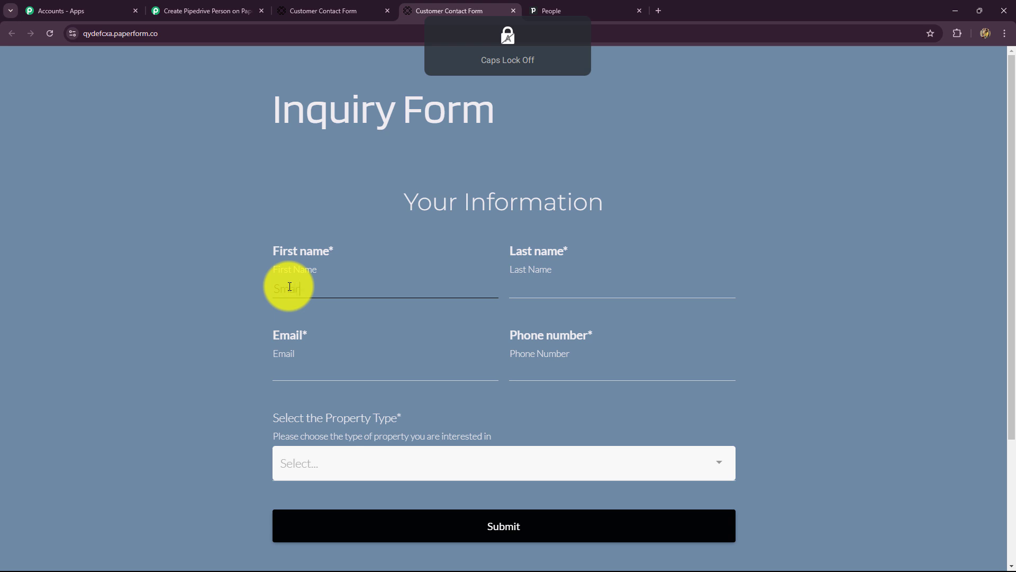
{"action": "type", "text": "t"}
{"action": "left_click", "coordinate": [569, 286]}
{"action": "key", "text": "Caps_Lock"}
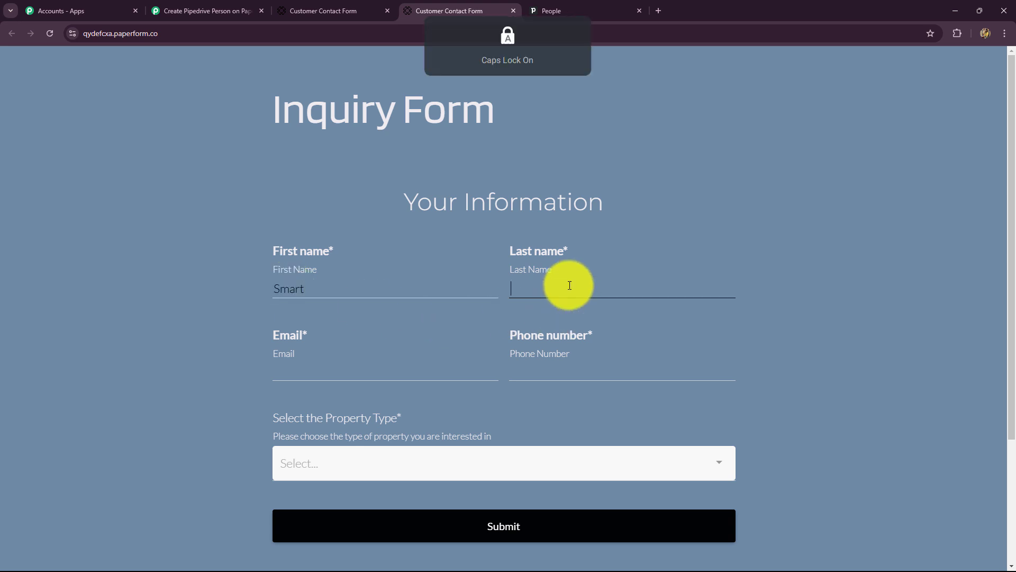
{"action": "type", "text": "L"}
{"action": "key", "text": "Caps_Lock"}
{"action": "type", "text": "ead"}
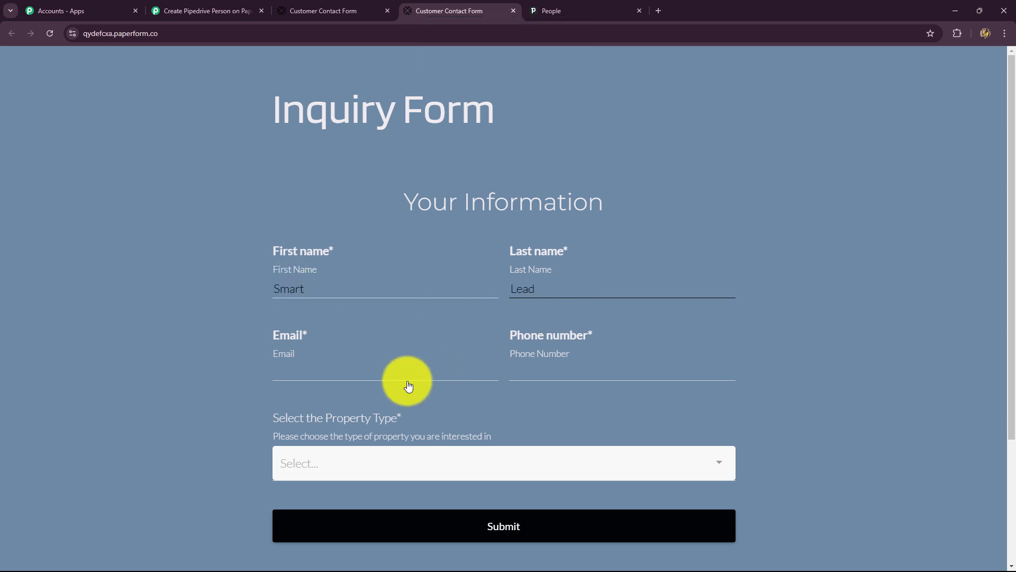
Step: Add a test e-mail and phone number, choose Residential property type, and submit
{"action": "left_click", "coordinate": [378, 368]}
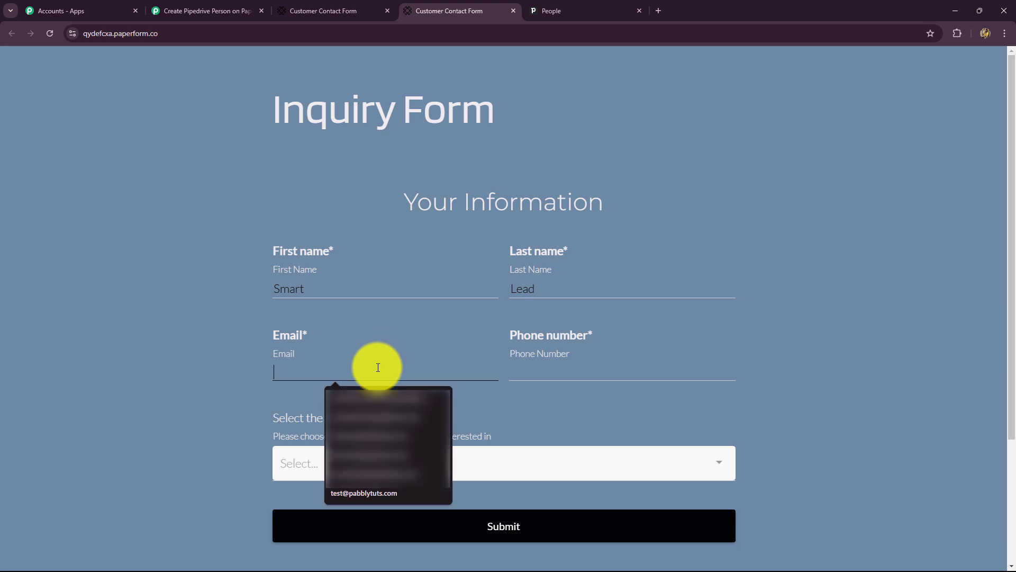
{"action": "type", "text": "smartlead"}
{"action": "left_click", "coordinate": [330, 415]}
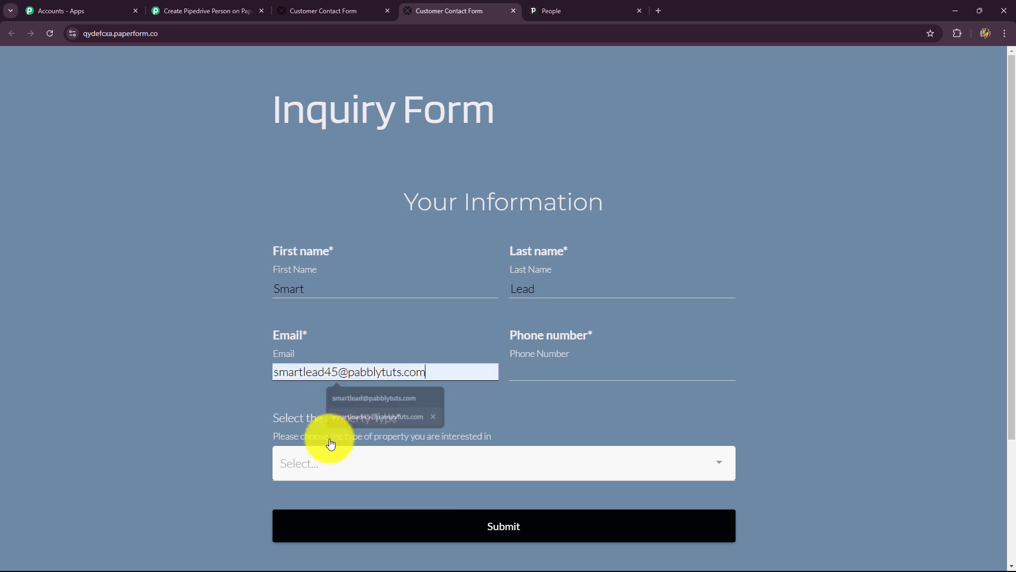
{"action": "left_click", "coordinate": [537, 368]}
{"action": "type", "text": "9292929292"}
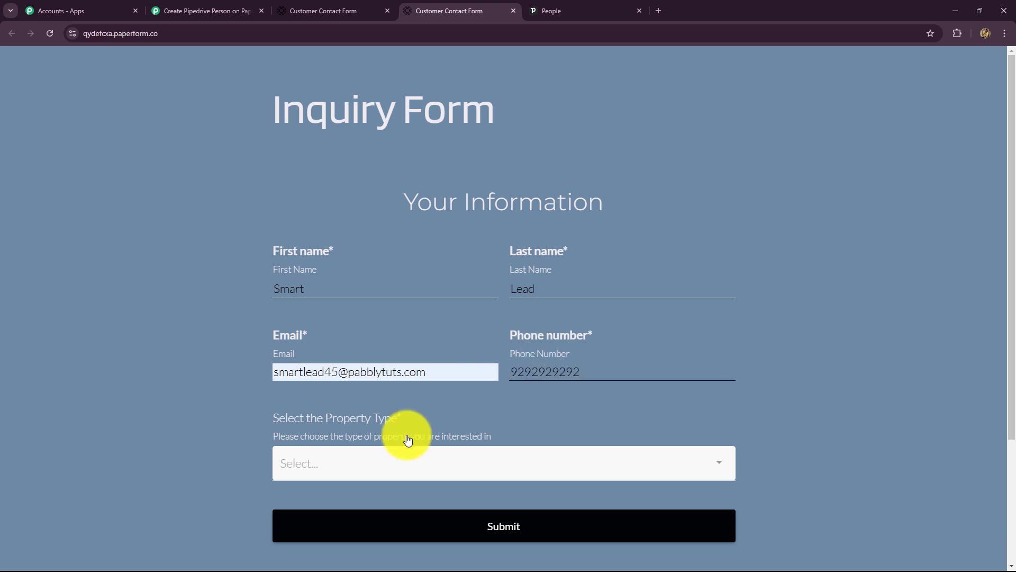
{"action": "left_click", "coordinate": [380, 452]}
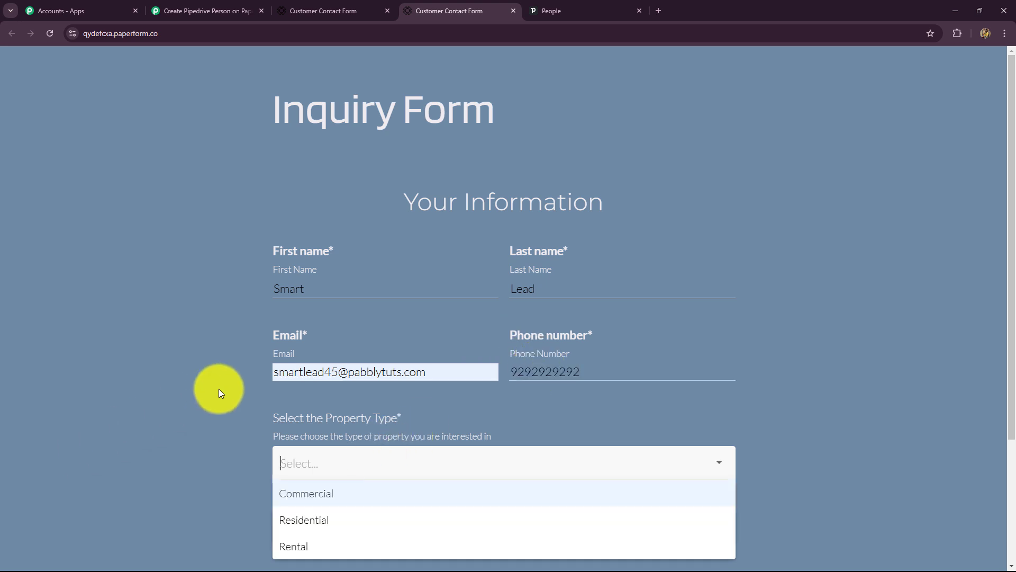
{"action": "scroll", "coordinate": [220, 390], "scroll_direction": "down", "scroll_amount": 3}
{"action": "left_click", "coordinate": [284, 362]}
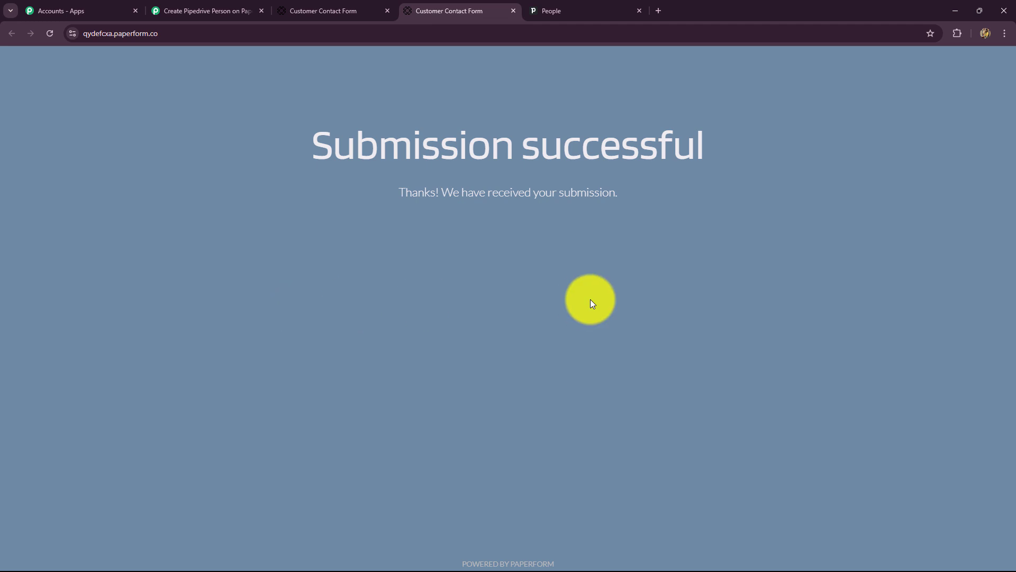
{"action": "left_click", "coordinate": [256, 8]}
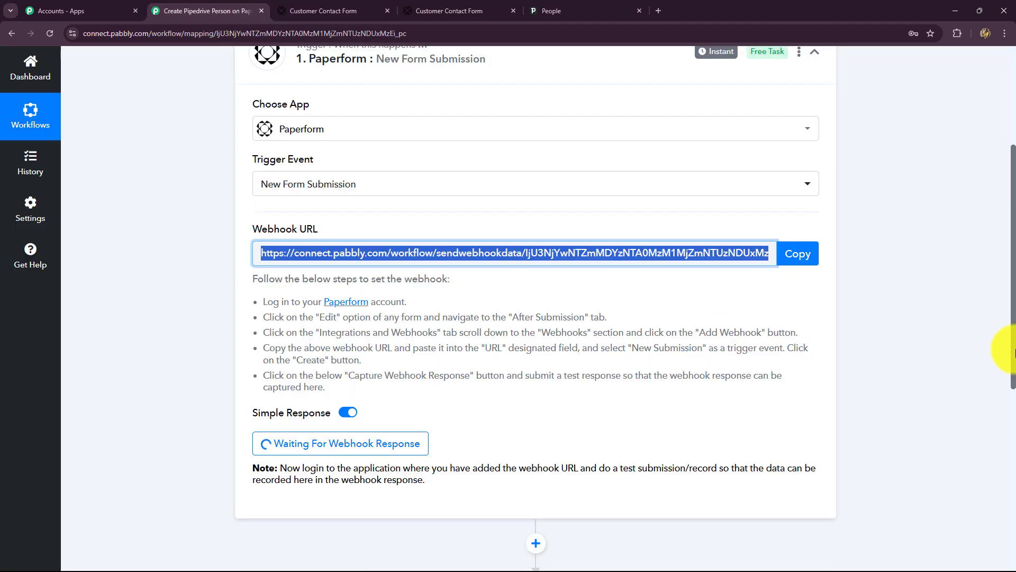
Step: Review the captured Trigger, Team Id, Submission Id, Slug, Ip Address and Form Id values
{"action": "scroll", "coordinate": [1011, 328], "scroll_direction": "down", "scroll_amount": 5}
{"action": "scroll", "coordinate": [1013, 349], "scroll_direction": "down", "scroll_amount": 5}
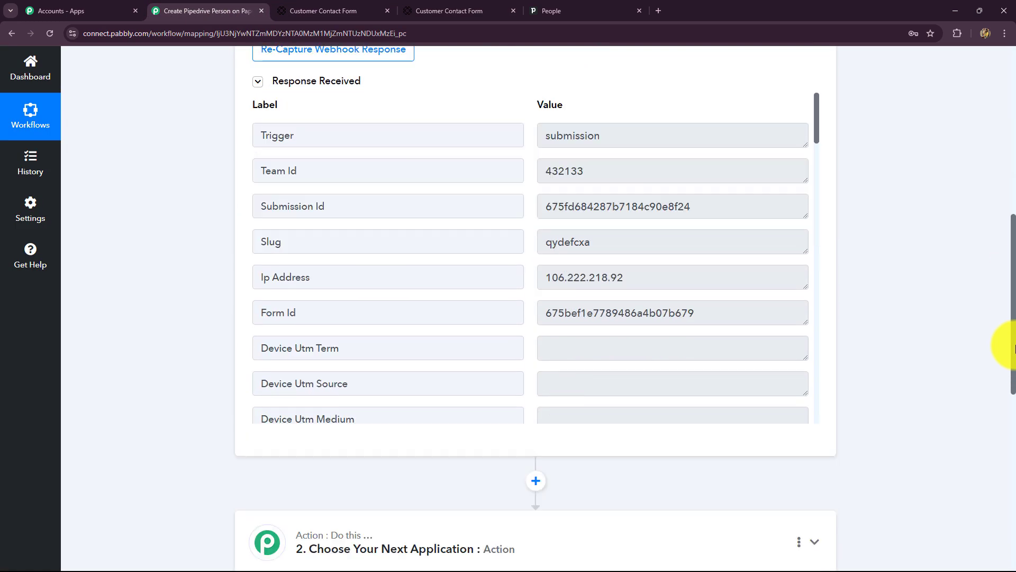
{"action": "scroll", "coordinate": [1014, 348], "scroll_direction": "up", "scroll_amount": 3}
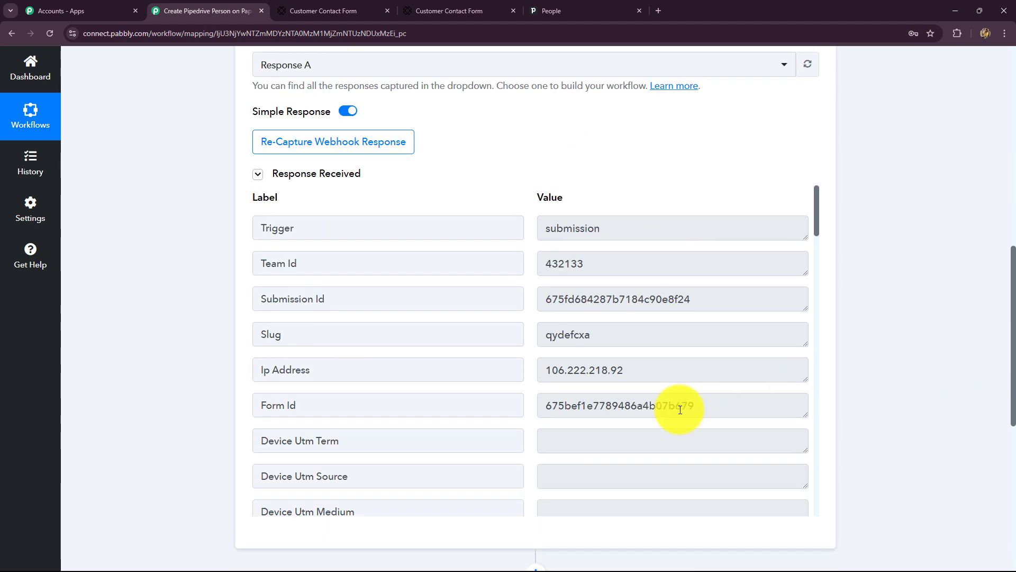
{"action": "scroll", "coordinate": [679, 406], "scroll_direction": "down", "scroll_amount": 7}
{"action": "scroll", "coordinate": [680, 406], "scroll_direction": "up", "scroll_amount": 7}
{"action": "left_click", "coordinate": [608, 228]}
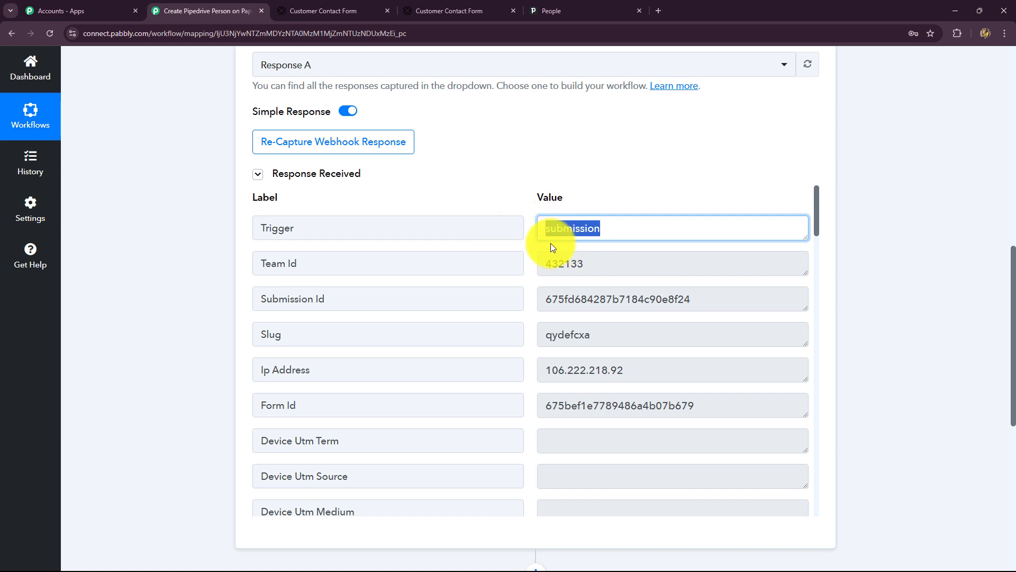
{"action": "left_click", "coordinate": [594, 259]}
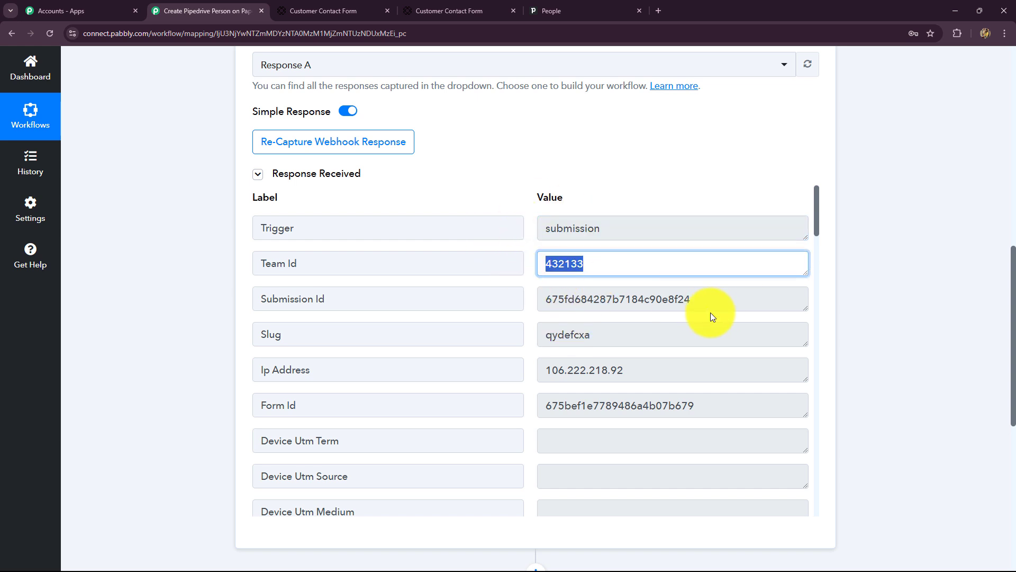
{"action": "left_click", "coordinate": [556, 299]}
{"action": "scroll", "coordinate": [545, 335], "scroll_direction": "down", "scroll_amount": 2}
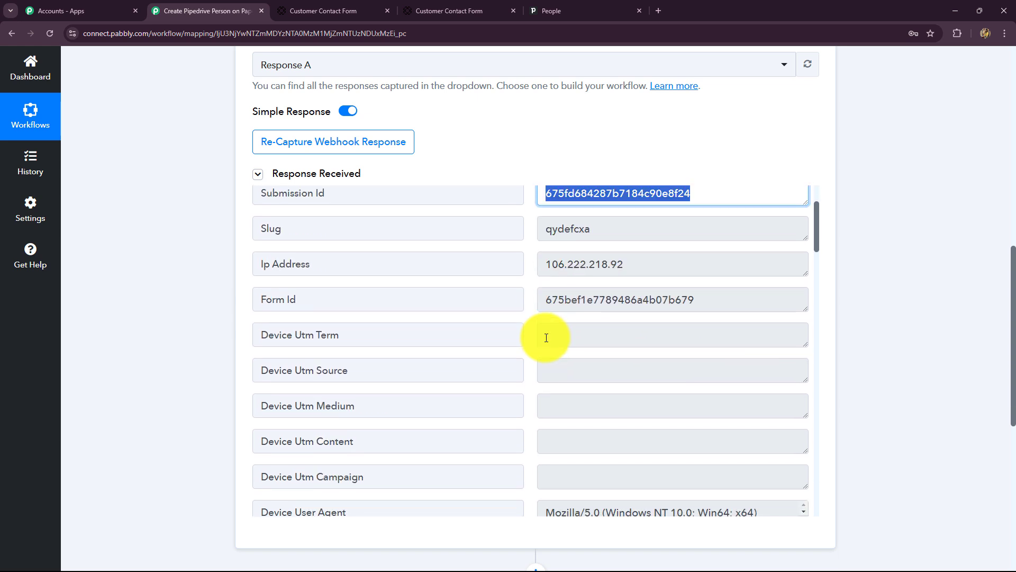
{"action": "left_click", "coordinate": [601, 233]}
{"action": "left_click", "coordinate": [604, 268]}
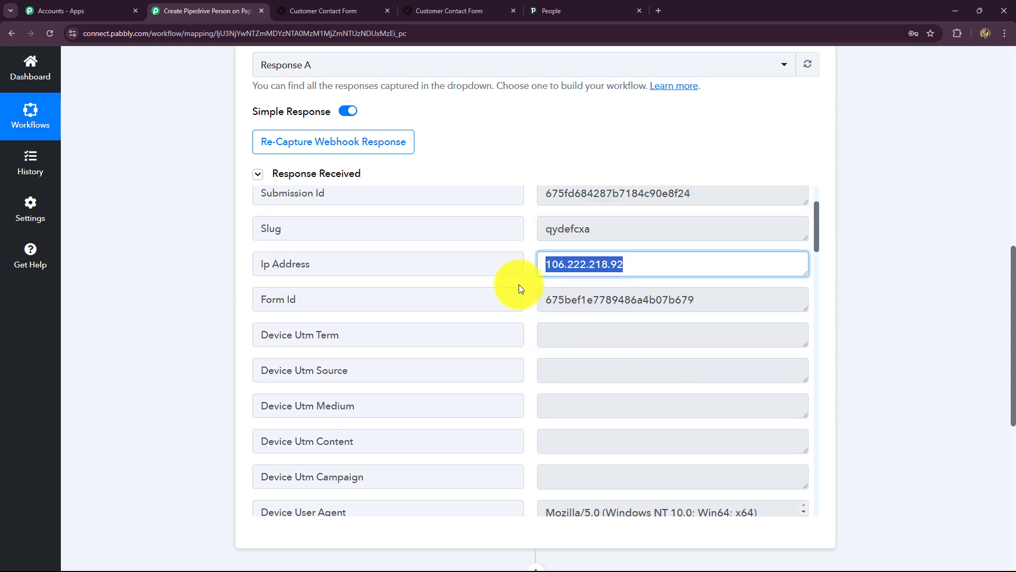
{"action": "left_click", "coordinate": [638, 300]}
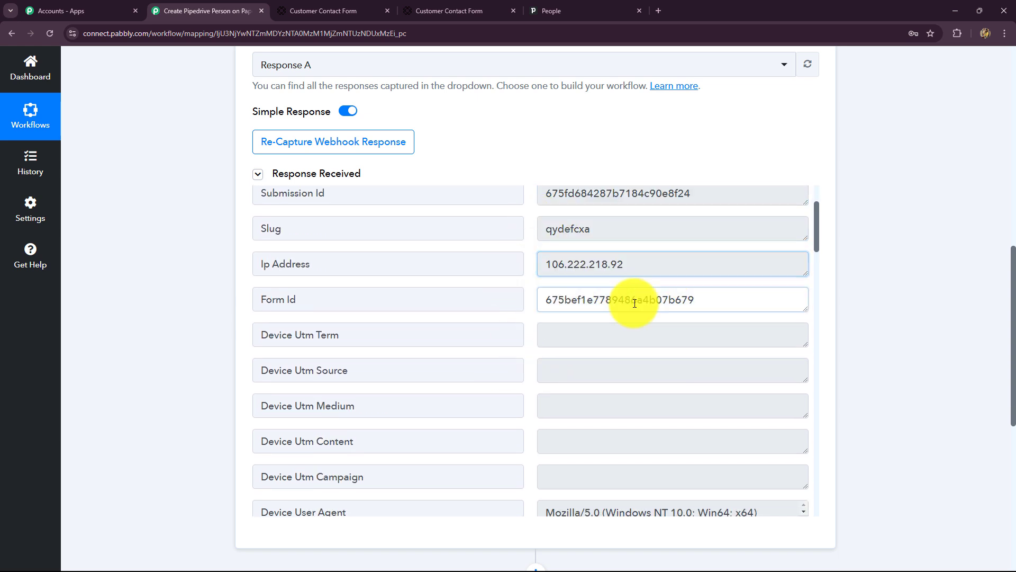
Step: Verify the captured Residential, phone, first and last name answers, then collapse the trigger step
{"action": "scroll", "coordinate": [719, 409], "scroll_direction": "down", "scroll_amount": 10}
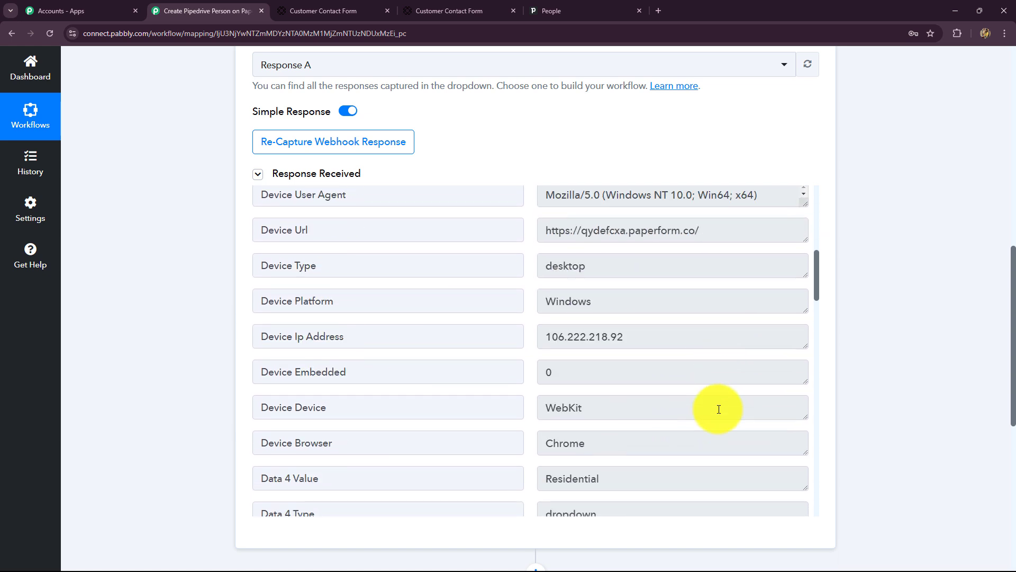
{"action": "scroll", "coordinate": [719, 409], "scroll_direction": "down", "scroll_amount": 1}
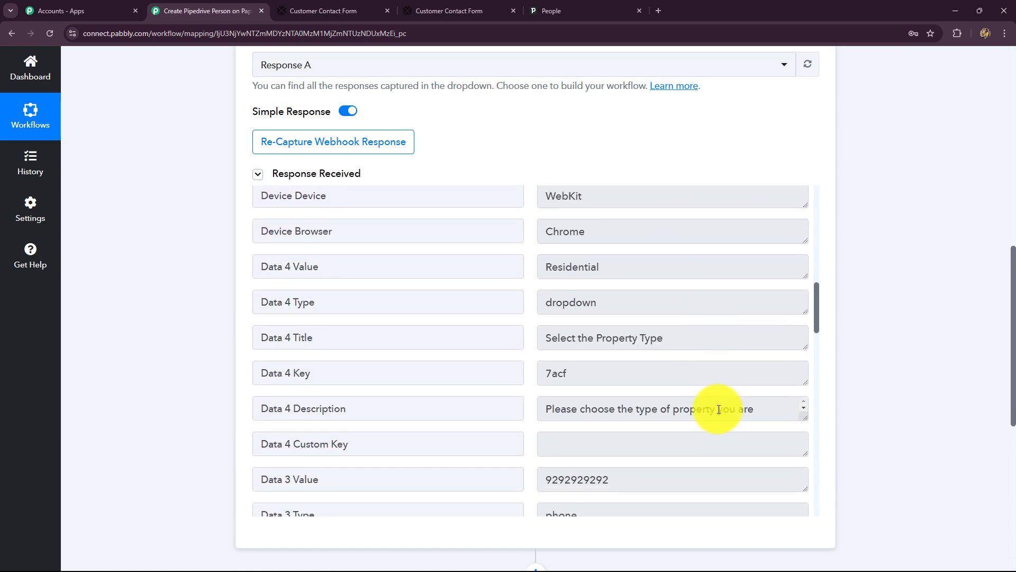
{"action": "left_click", "coordinate": [626, 264]}
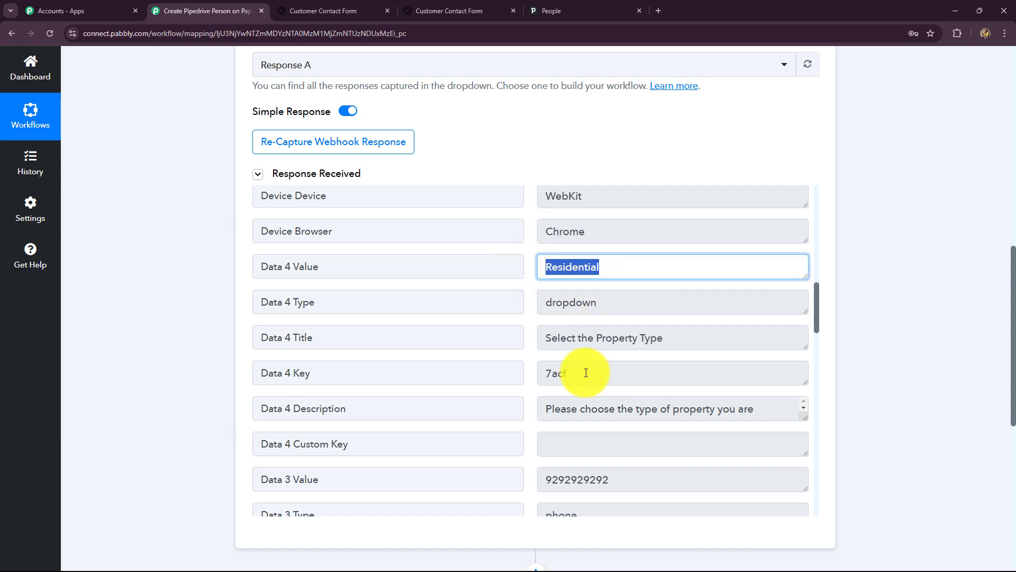
{"action": "scroll", "coordinate": [588, 365], "scroll_direction": "down", "scroll_amount": 3}
{"action": "left_click", "coordinate": [617, 325]}
{"action": "scroll", "coordinate": [649, 342], "scroll_direction": "down", "scroll_amount": 3}
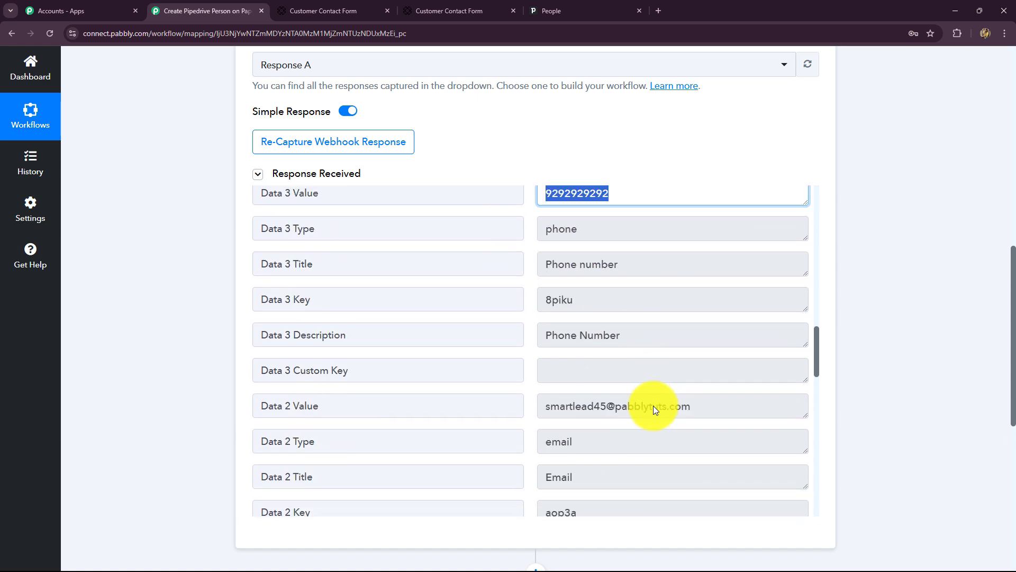
{"action": "left_click_drag", "start_coordinate": [682, 373], "coordinate": [487, 386]}
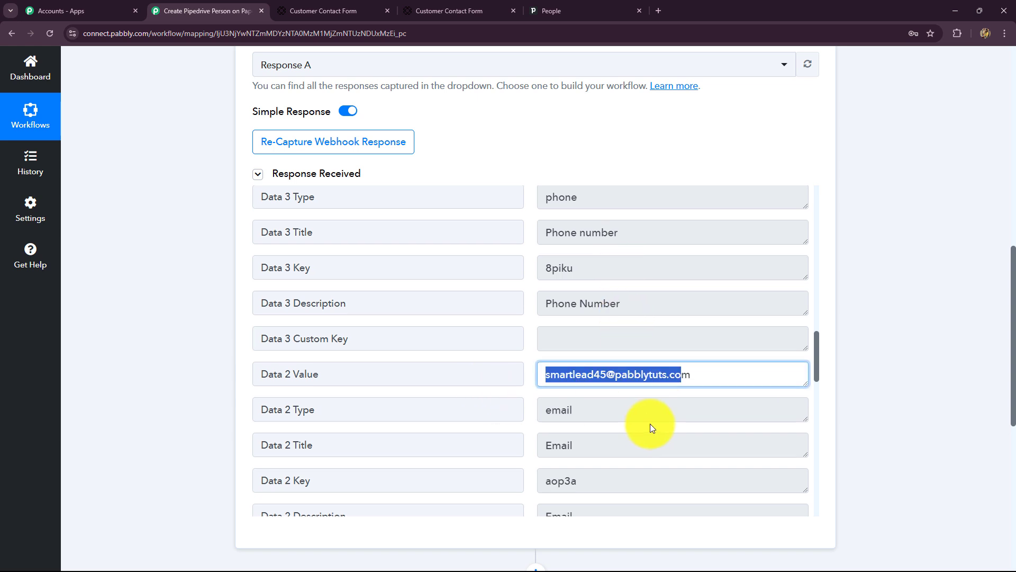
{"action": "scroll", "coordinate": [650, 402], "scroll_direction": "down", "scroll_amount": 3}
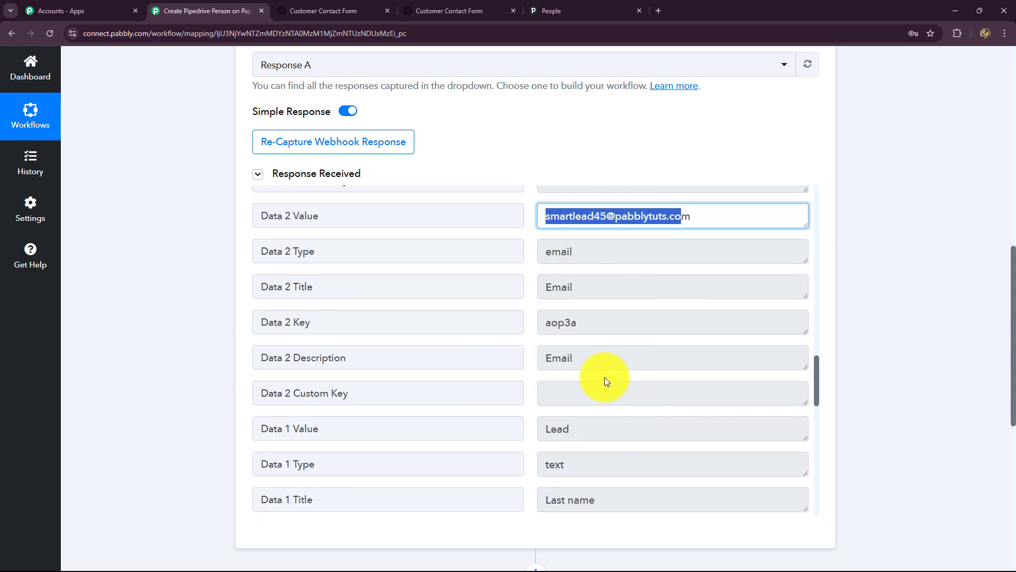
{"action": "scroll", "coordinate": [608, 378], "scroll_direction": "down", "scroll_amount": 4}
{"action": "scroll", "coordinate": [610, 376], "scroll_direction": "up", "scroll_amount": 1}
{"action": "scroll", "coordinate": [609, 375], "scroll_direction": "down", "scroll_amount": 2}
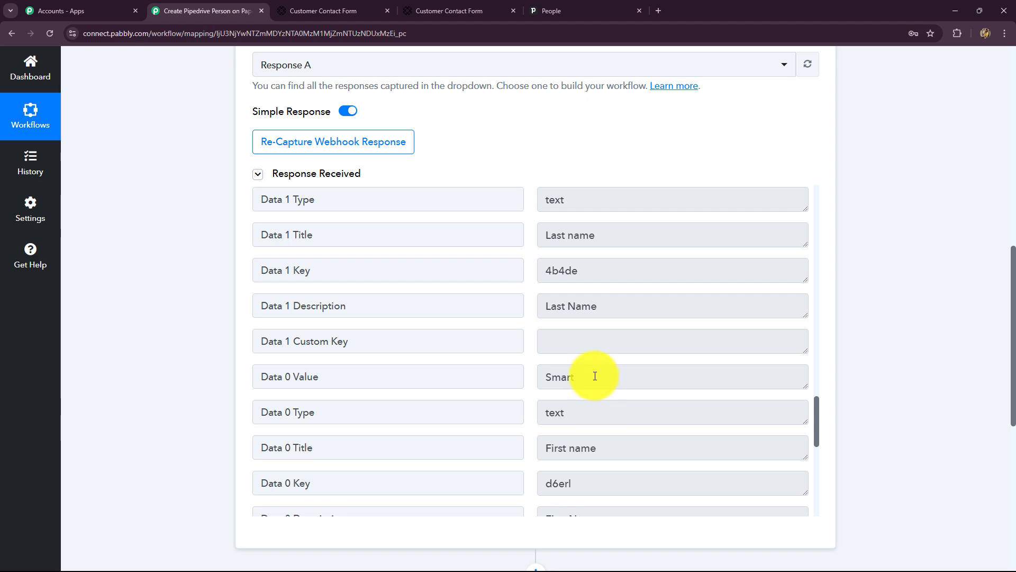
{"action": "left_click", "coordinate": [580, 387]}
{"action": "scroll", "coordinate": [579, 388], "scroll_direction": "up", "scroll_amount": 5}
{"action": "left_click", "coordinate": [581, 327]}
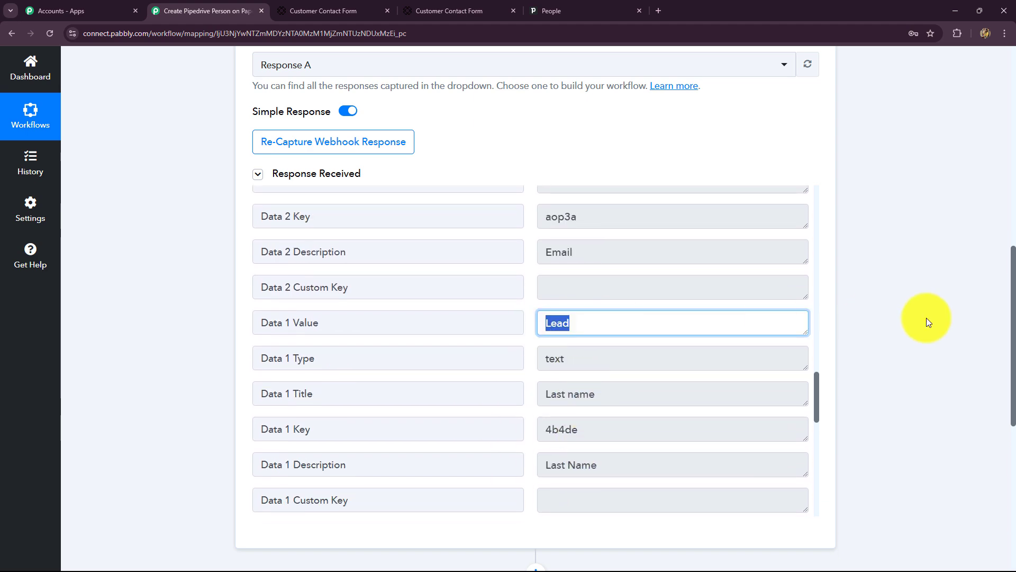
{"action": "scroll", "coordinate": [931, 313], "scroll_direction": "up", "scroll_amount": 4}
{"action": "scroll", "coordinate": [940, 302], "scroll_direction": "up", "scroll_amount": 8}
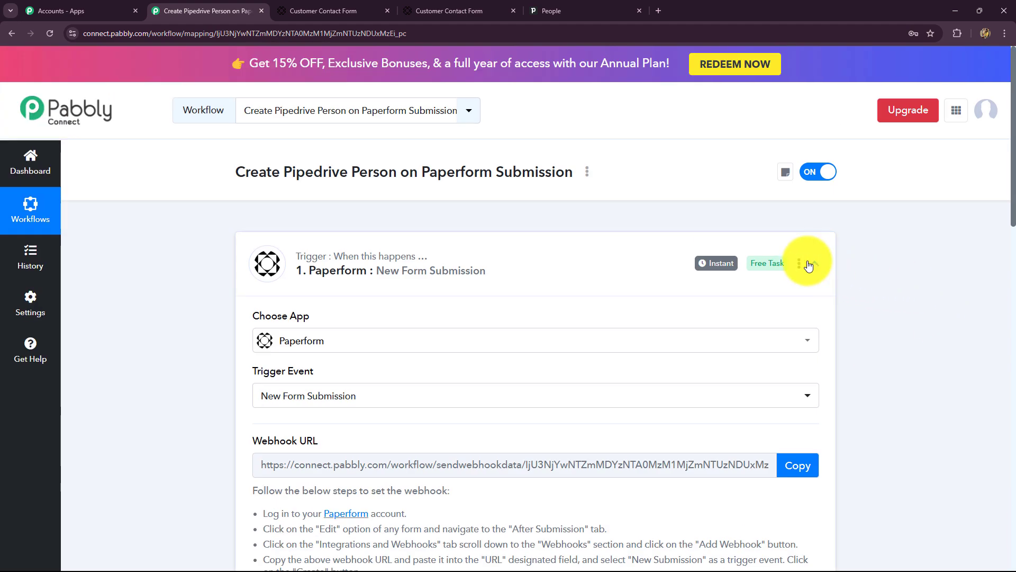
{"action": "left_click", "coordinate": [808, 265]}
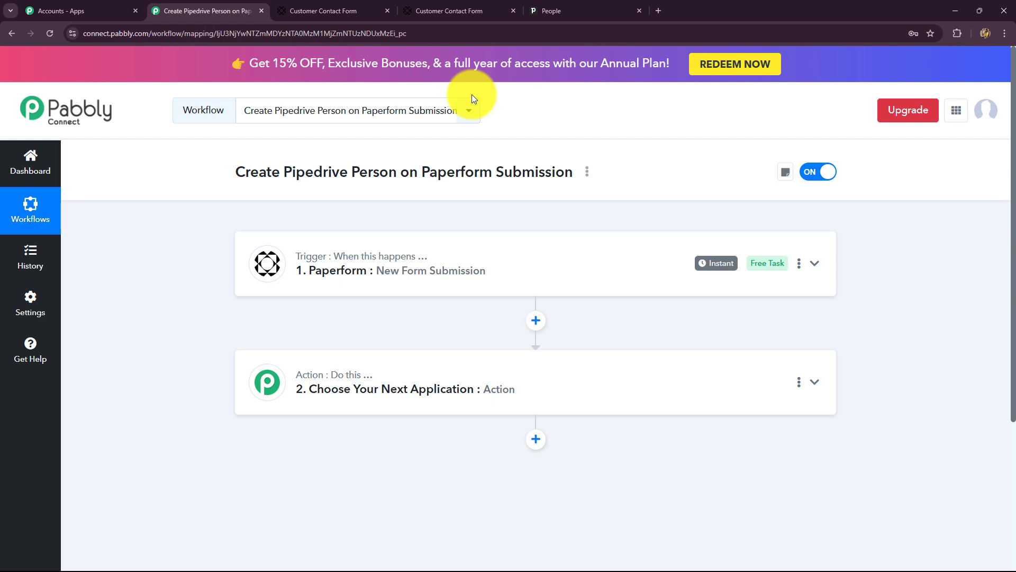
Step: Search 'Pipe' to choose Pipedrive as the action app, with Create a Person as its event
{"action": "left_click", "coordinate": [577, 6]}
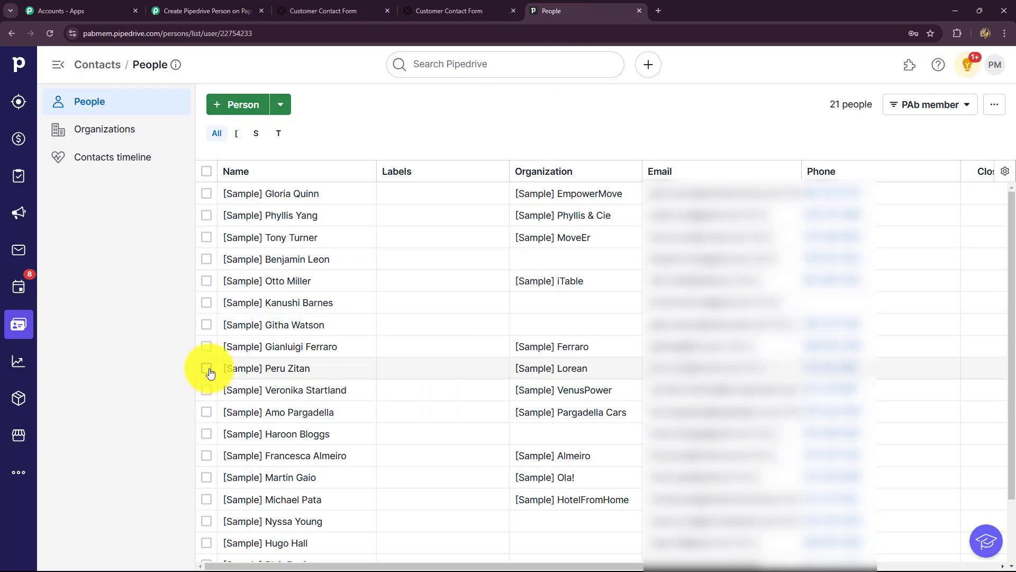
{"action": "left_click", "coordinate": [238, 8]}
{"action": "scroll", "coordinate": [215, 304], "scroll_direction": "down", "scroll_amount": 2}
{"action": "scroll", "coordinate": [215, 304], "scroll_direction": "down", "scroll_amount": 2}
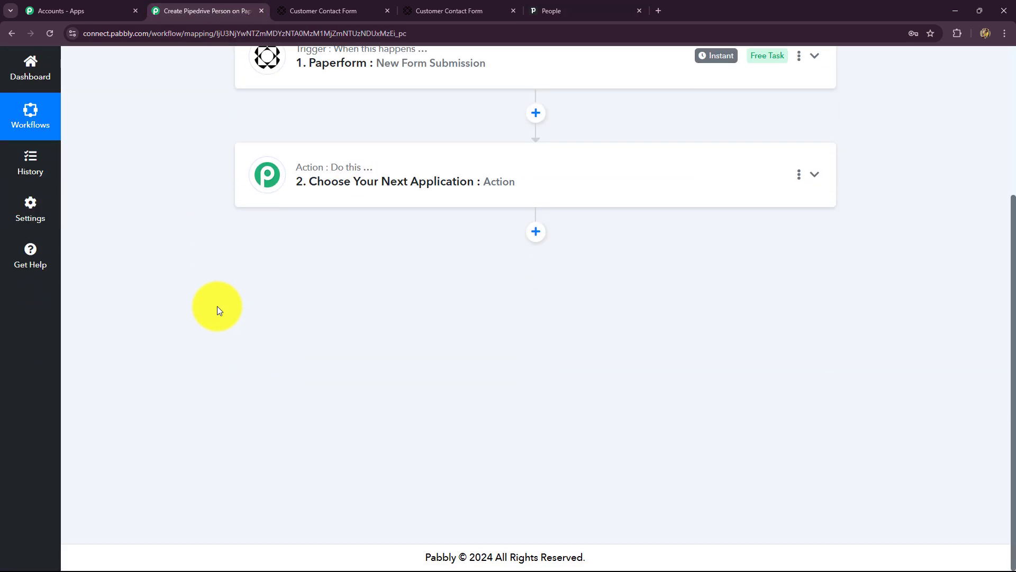
{"action": "left_click", "coordinate": [313, 198]}
{"action": "left_click", "coordinate": [295, 279]}
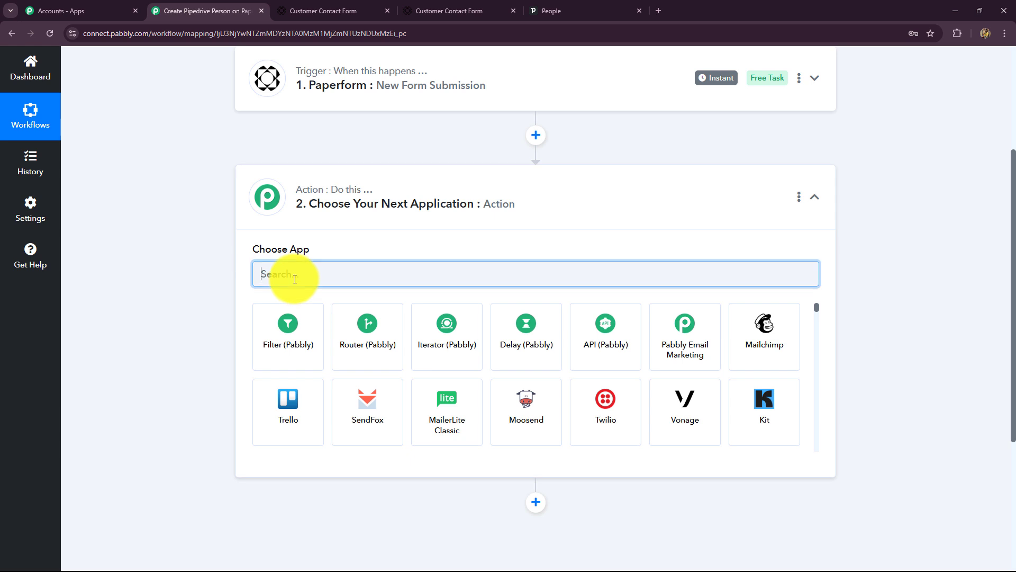
{"action": "type", "text": "Pi"}
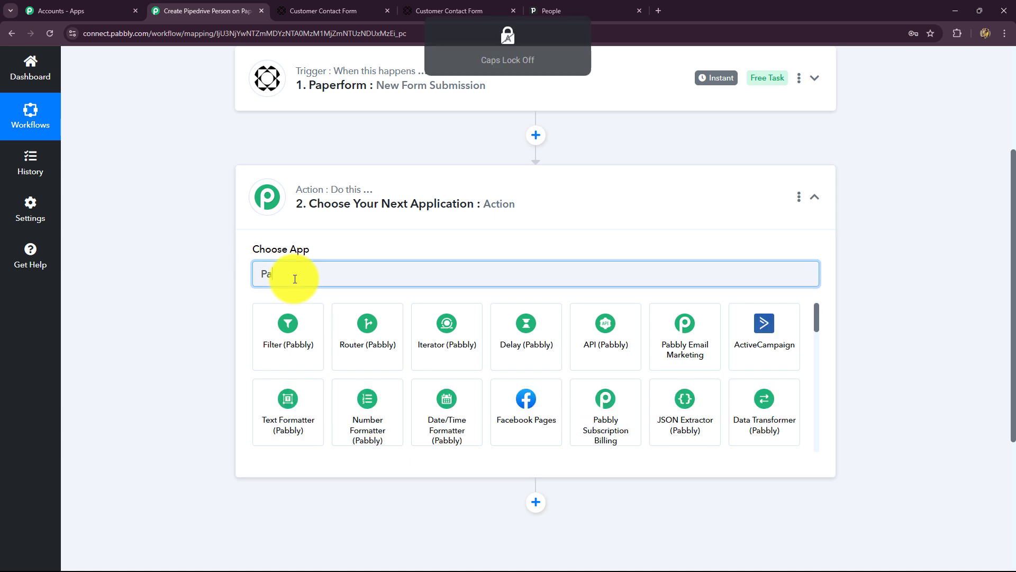
{"action": "type", "text": "pe"}
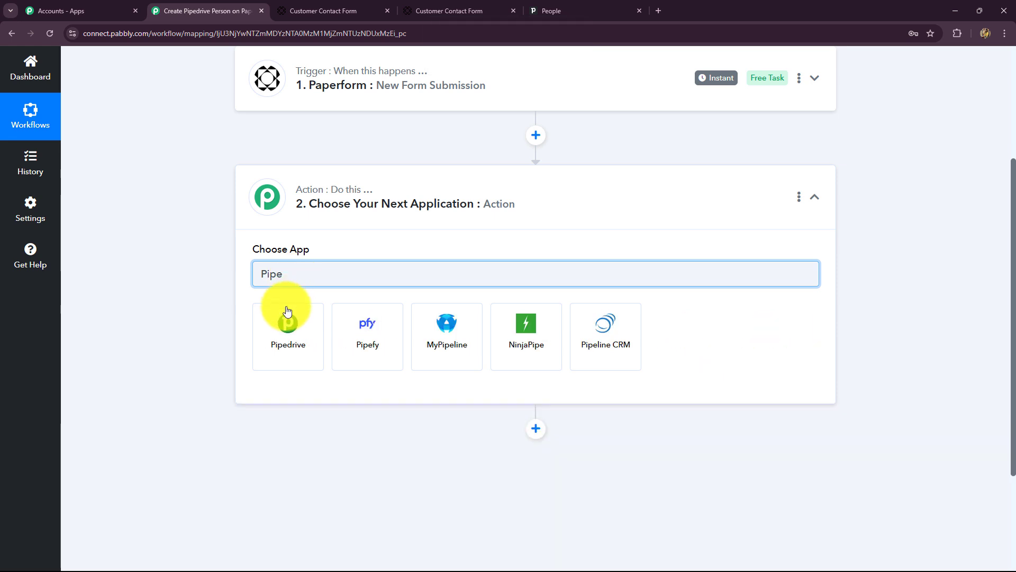
{"action": "left_click", "coordinate": [281, 323]}
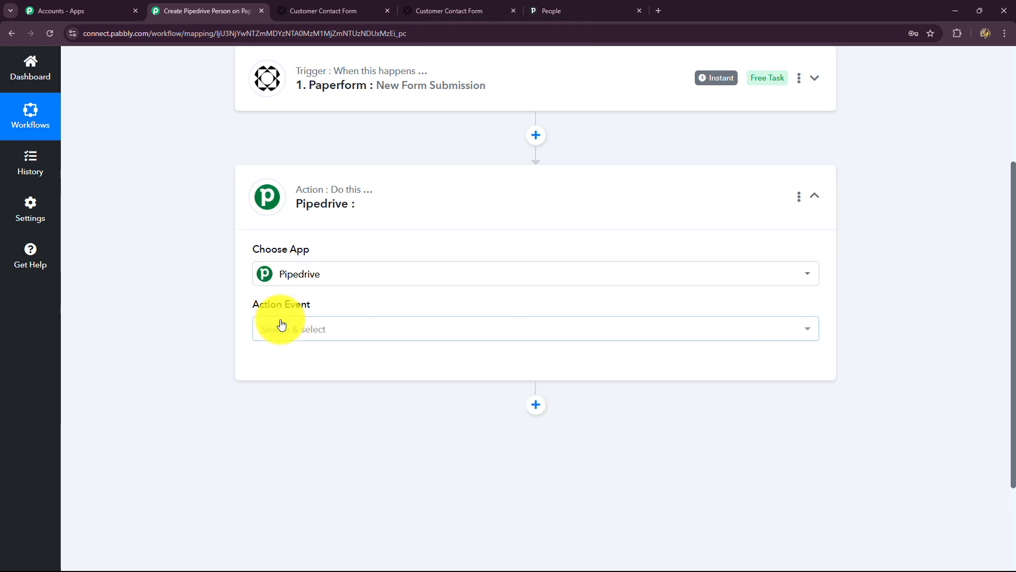
{"action": "left_click", "coordinate": [293, 339]}
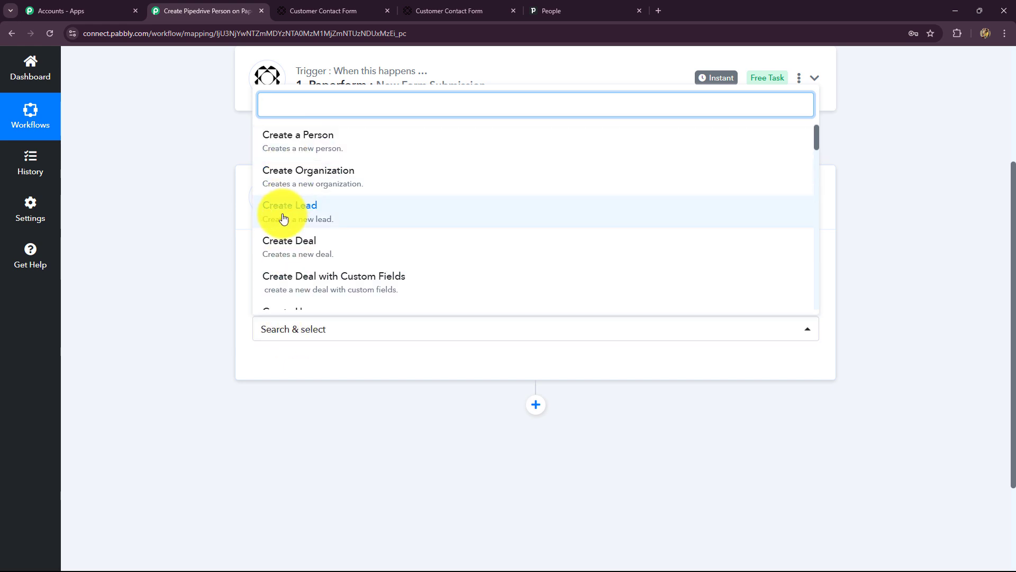
{"action": "left_click", "coordinate": [285, 148]}
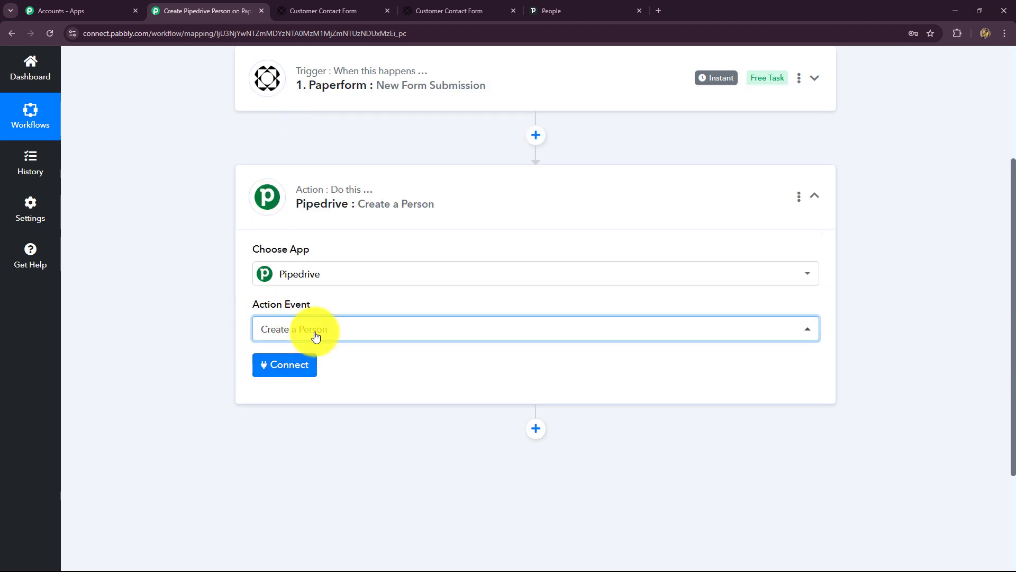
Step: Add a new Pipedrive connection named Pipedrive #4 and read its API token instructions
{"action": "left_click", "coordinate": [286, 364]}
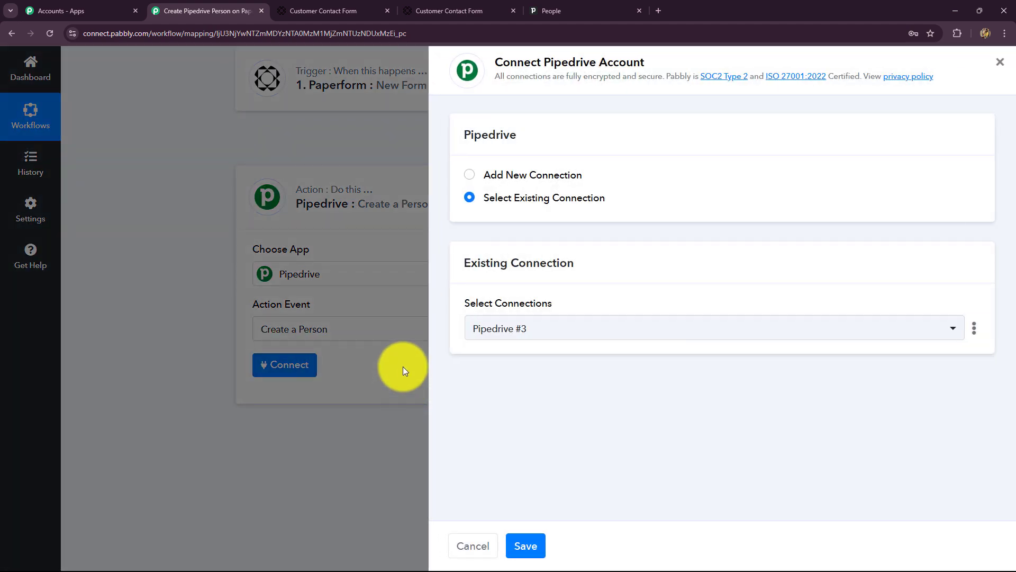
{"action": "left_click", "coordinate": [585, 11]}
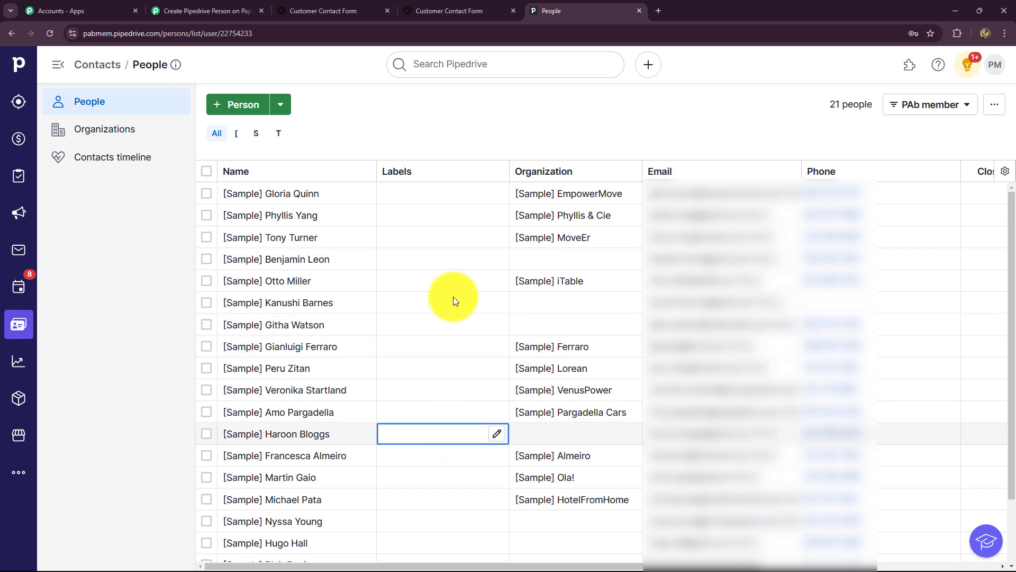
{"action": "left_click", "coordinate": [249, 11]}
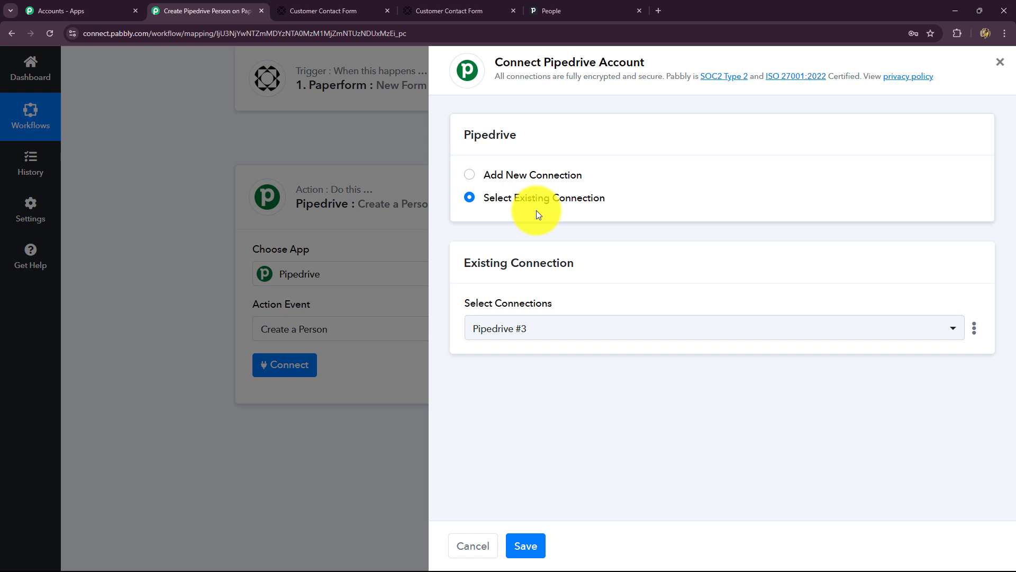
{"action": "left_click", "coordinate": [471, 177]}
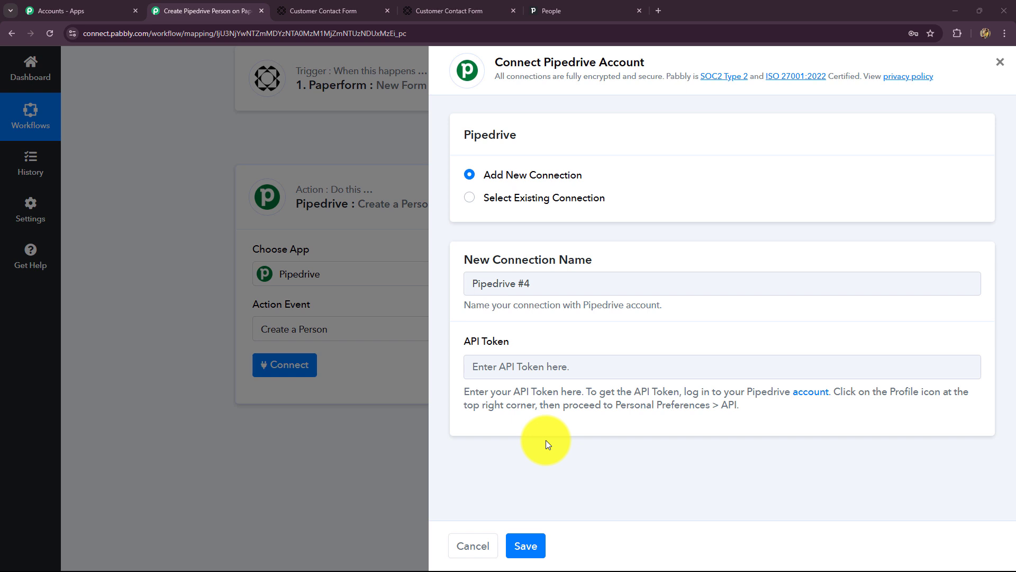
{"action": "left_click_drag", "start_coordinate": [464, 392], "coordinate": [773, 427]}
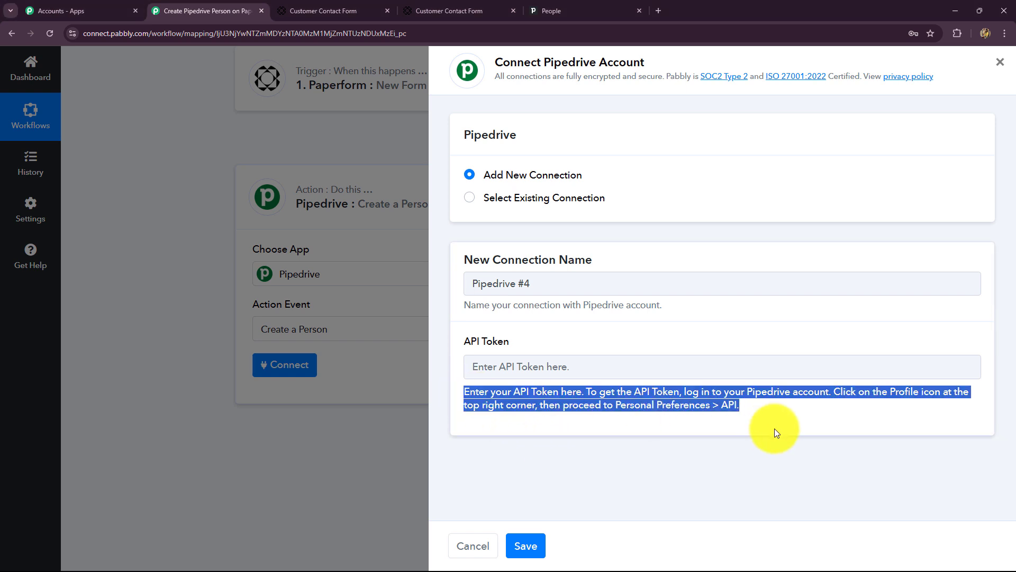
{"action": "left_click", "coordinate": [735, 425]}
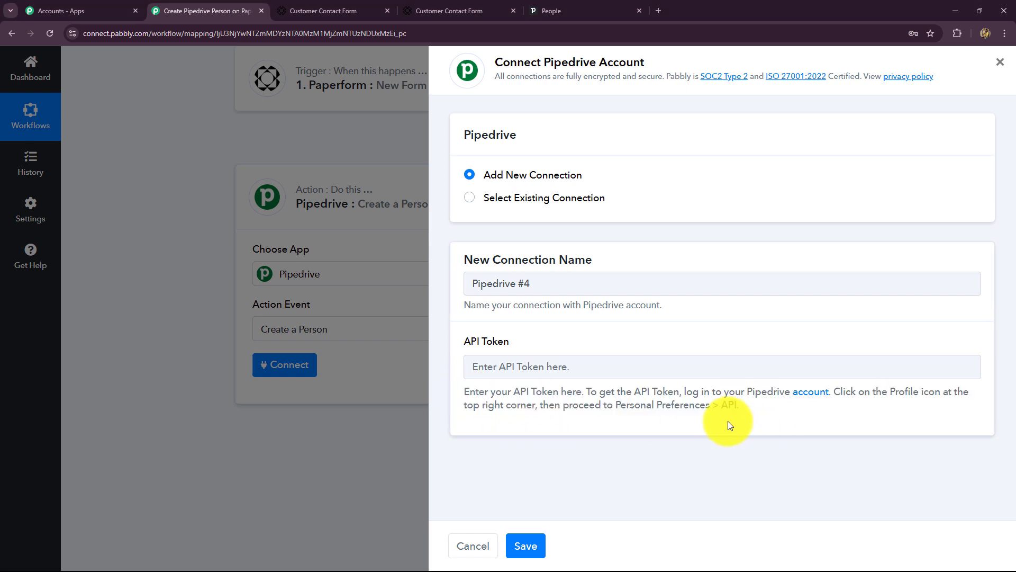
{"action": "left_click", "coordinate": [548, 8]}
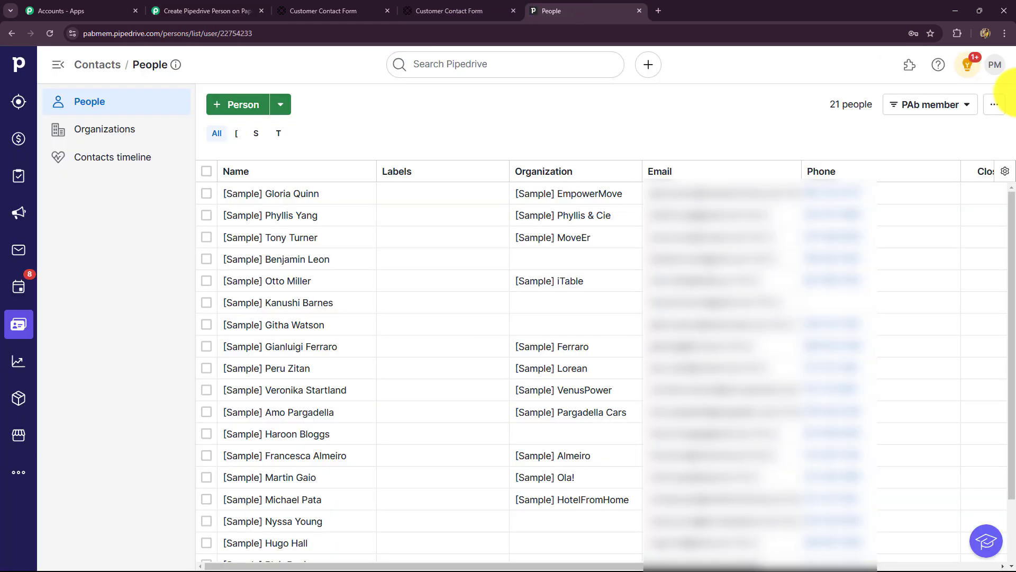
Step: Copy the personal API token from Pipedrive's Personal preferences API tab
{"action": "left_click", "coordinate": [991, 73]}
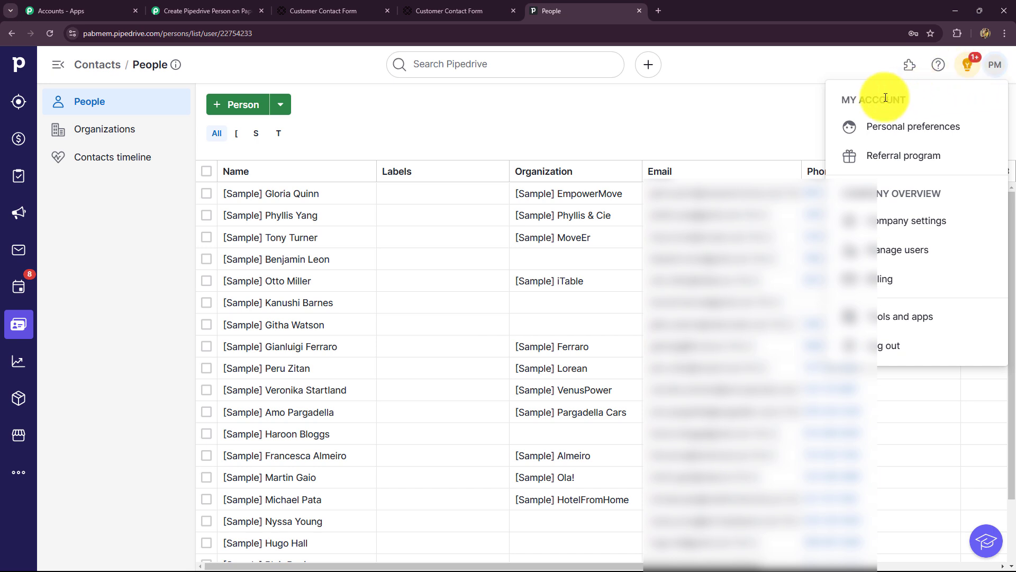
{"action": "left_click", "coordinate": [887, 135]}
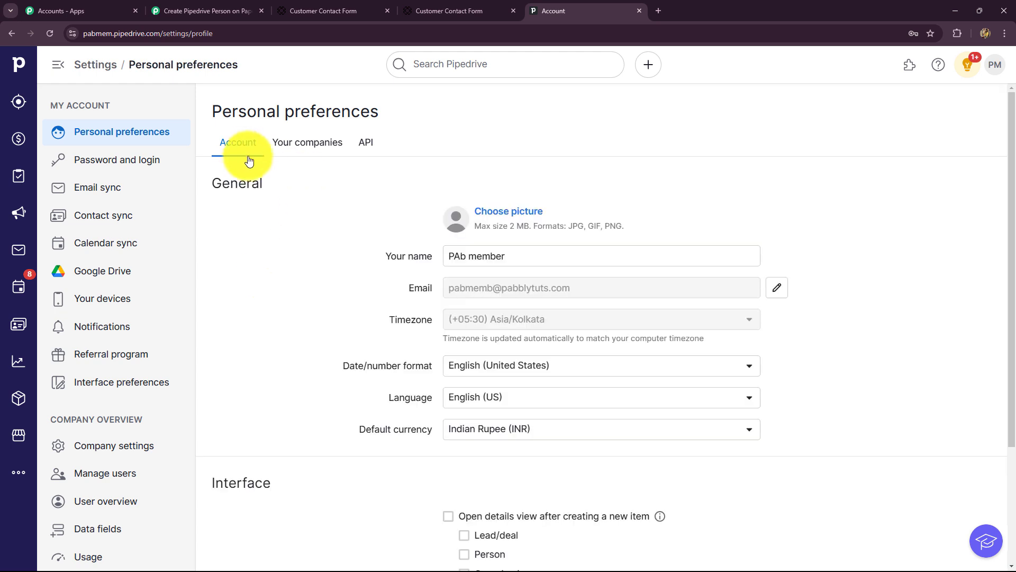
{"action": "left_click", "coordinate": [366, 142]}
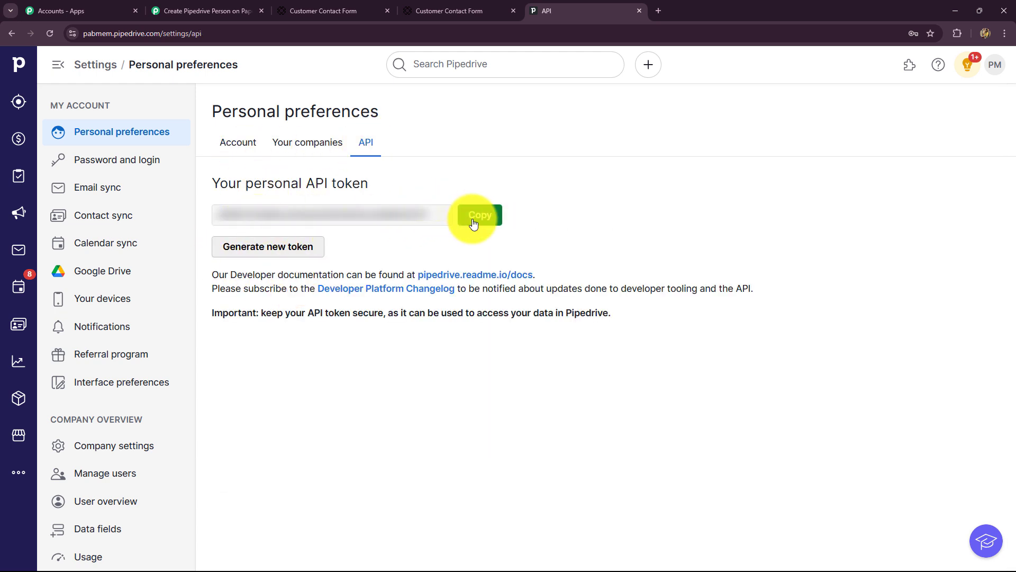
{"action": "left_click", "coordinate": [473, 224]}
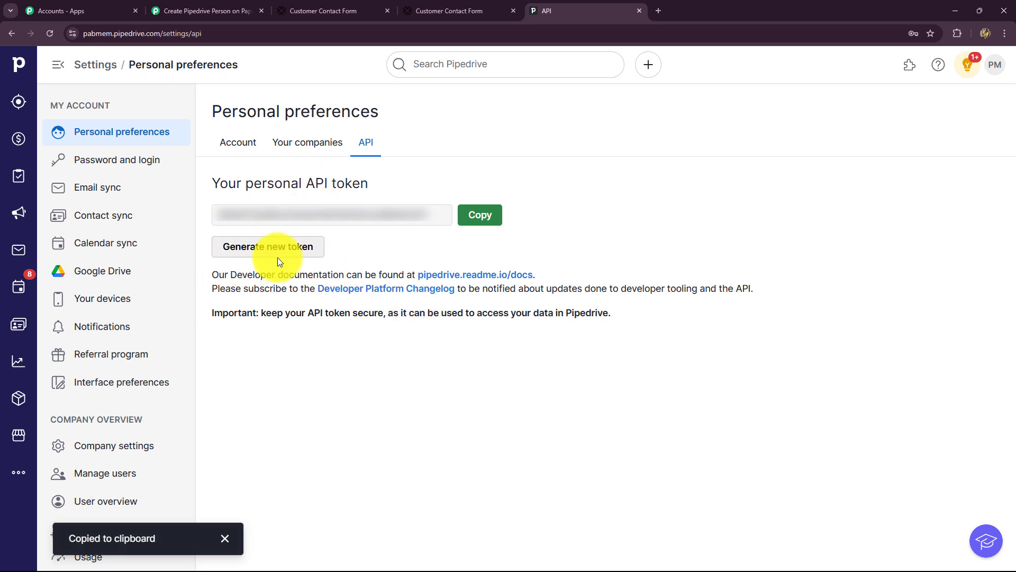
Step: Paste the copied API token into the Pipedrive connection and save it
{"action": "left_click", "coordinate": [201, 11]}
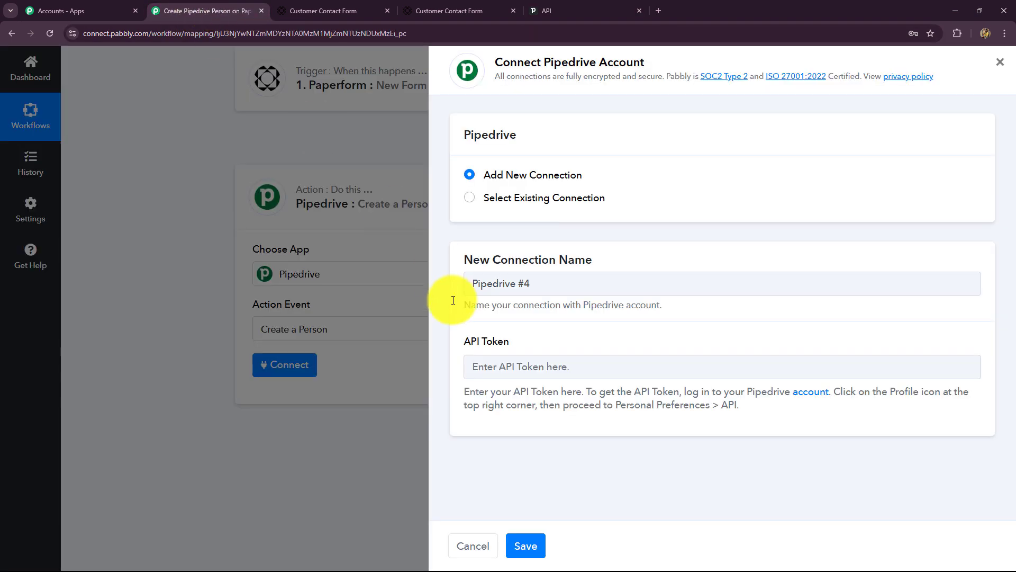
{"action": "left_click", "coordinate": [471, 368]}
{"action": "key", "text": "ctrl+v"}
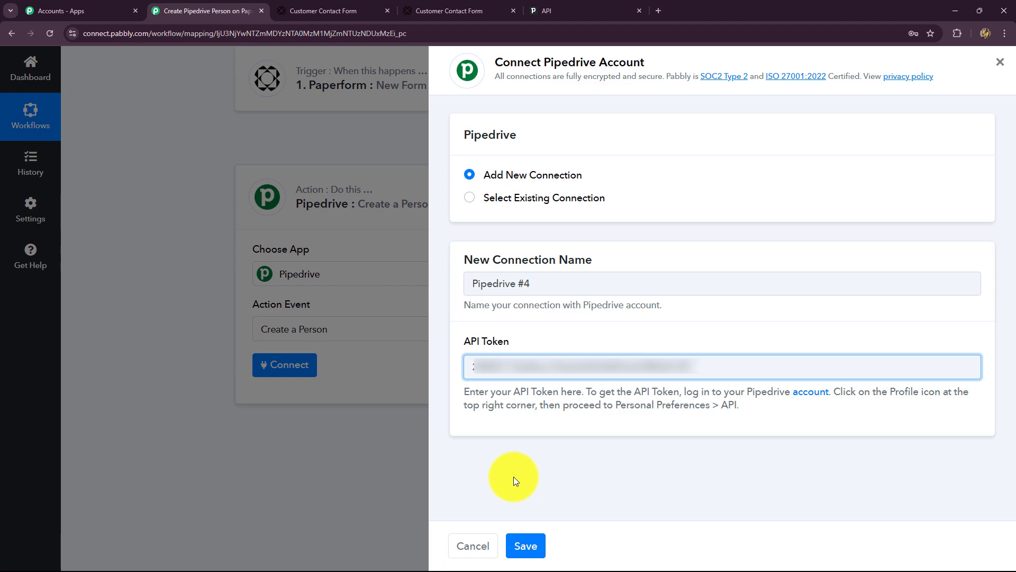
{"action": "left_click", "coordinate": [520, 545]}
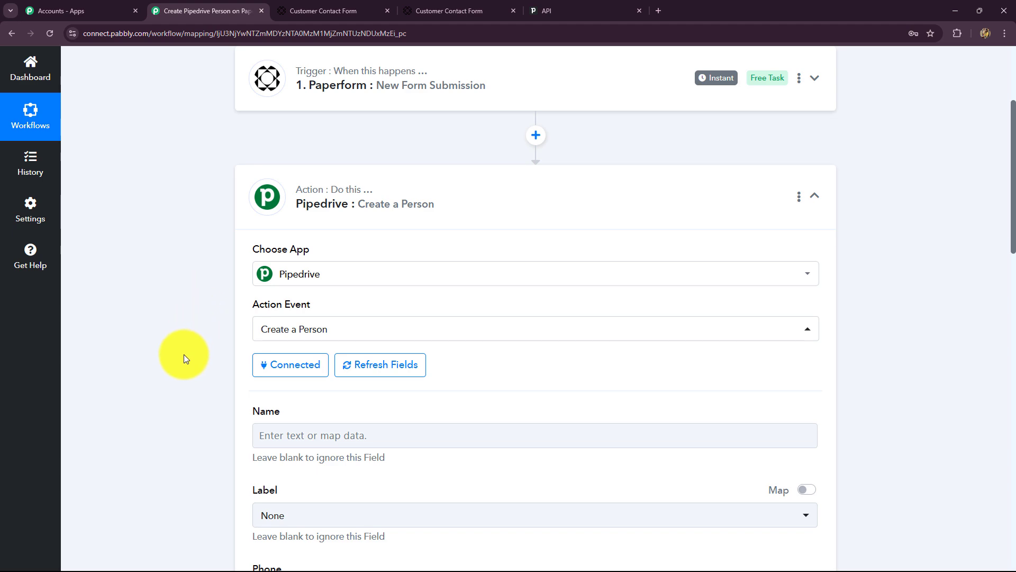
Step: Look through the empty Create a Person fields such as Name, Label, Phone and Email
{"action": "scroll", "coordinate": [185, 361], "scroll_direction": "down", "scroll_amount": 10}
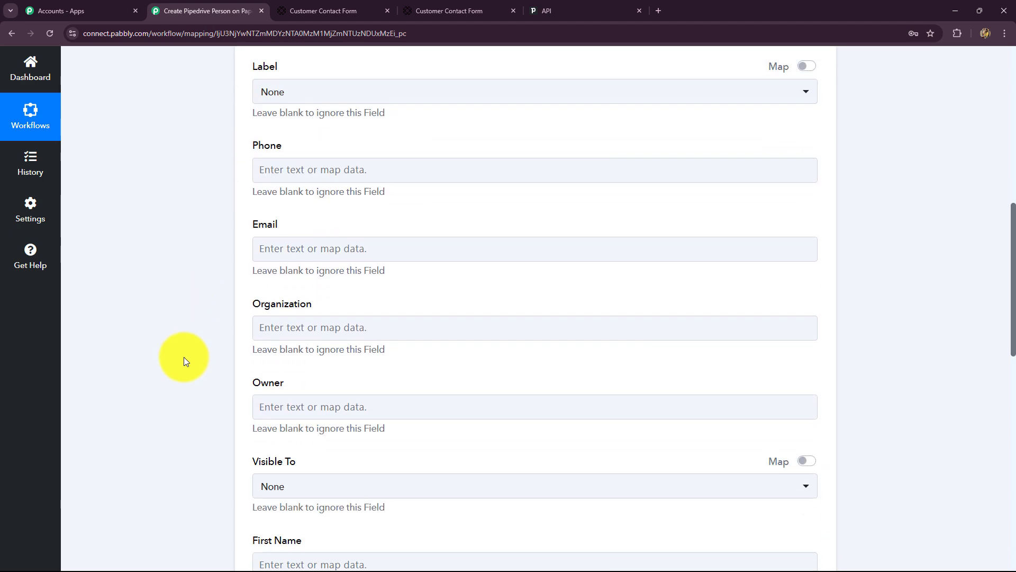
{"action": "scroll", "coordinate": [183, 357], "scroll_direction": "down", "scroll_amount": 1}
{"action": "scroll", "coordinate": [182, 353], "scroll_direction": "up", "scroll_amount": 1}
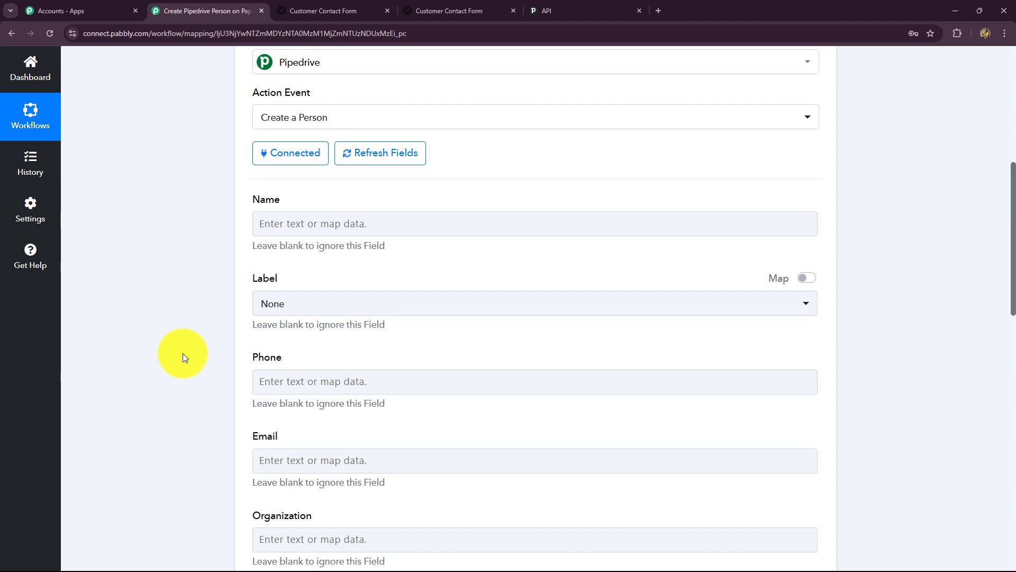
{"action": "scroll", "coordinate": [182, 353], "scroll_direction": "up", "scroll_amount": 5}
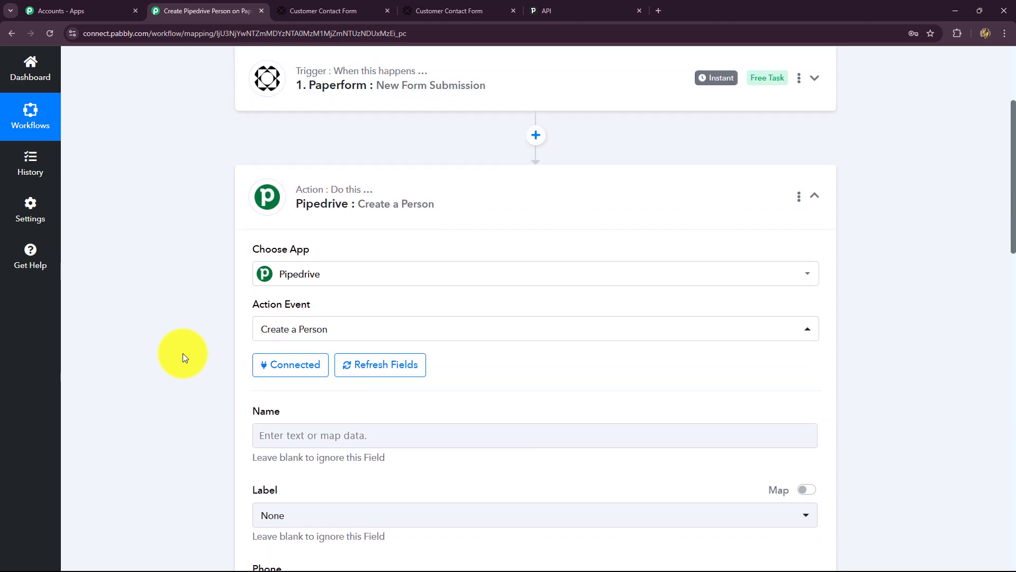
{"action": "scroll", "coordinate": [182, 353], "scroll_direction": "down", "scroll_amount": 5}
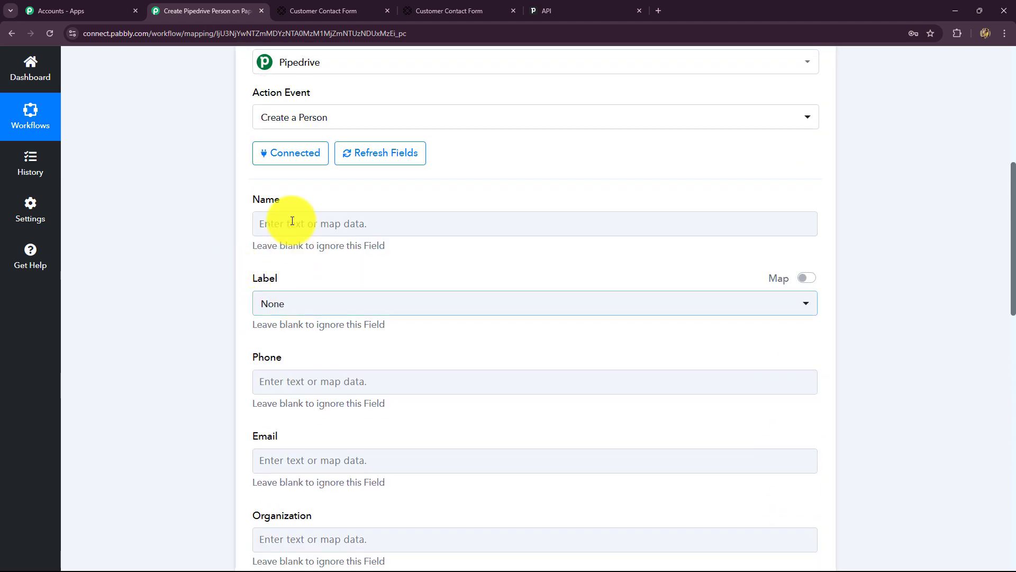
{"action": "scroll", "coordinate": [295, 390], "scroll_direction": "down", "scroll_amount": 5}
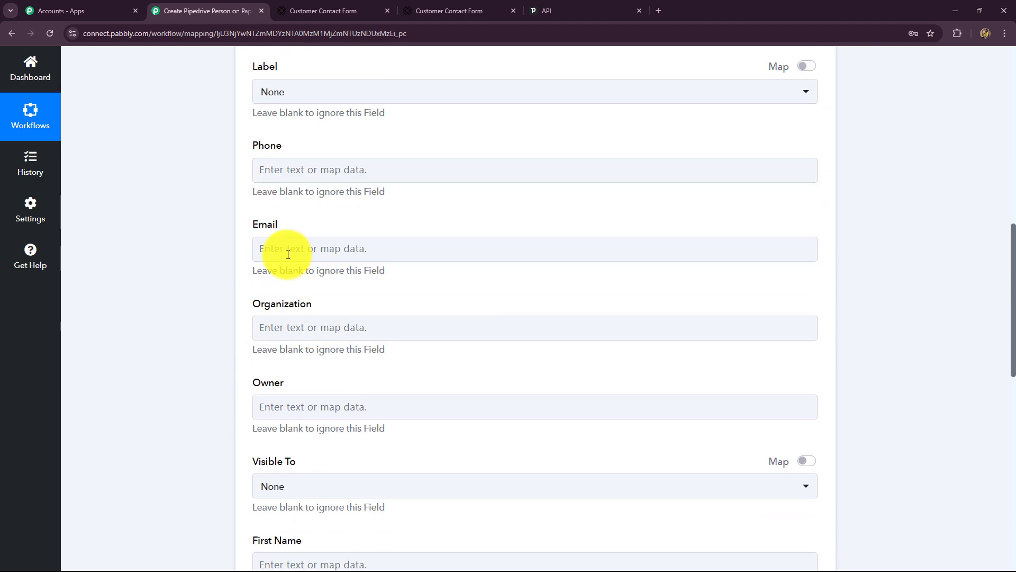
{"action": "scroll", "coordinate": [264, 369], "scroll_direction": "down", "scroll_amount": 8}
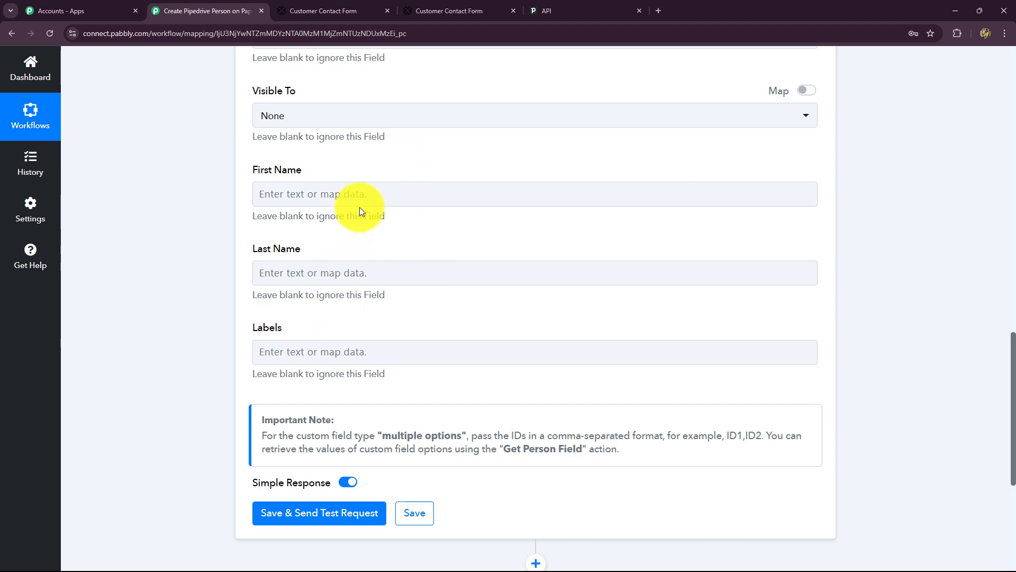
{"action": "scroll", "coordinate": [300, 412], "scroll_direction": "up", "scroll_amount": 13}
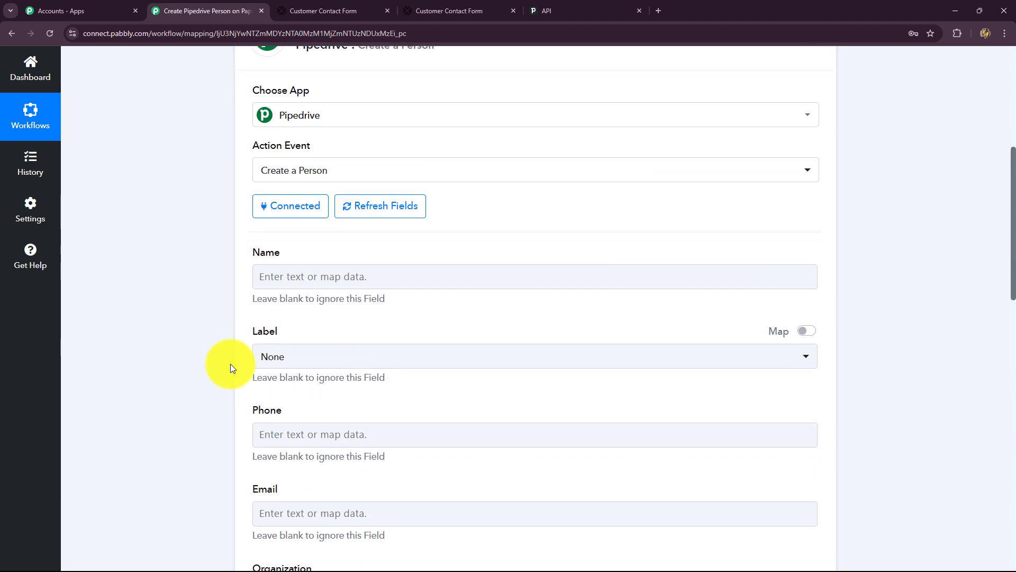
{"action": "scroll", "coordinate": [230, 366], "scroll_direction": "down", "scroll_amount": 3}
{"action": "scroll", "coordinate": [261, 256], "scroll_direction": "up", "scroll_amount": 1}
{"action": "left_click", "coordinate": [322, 172]}
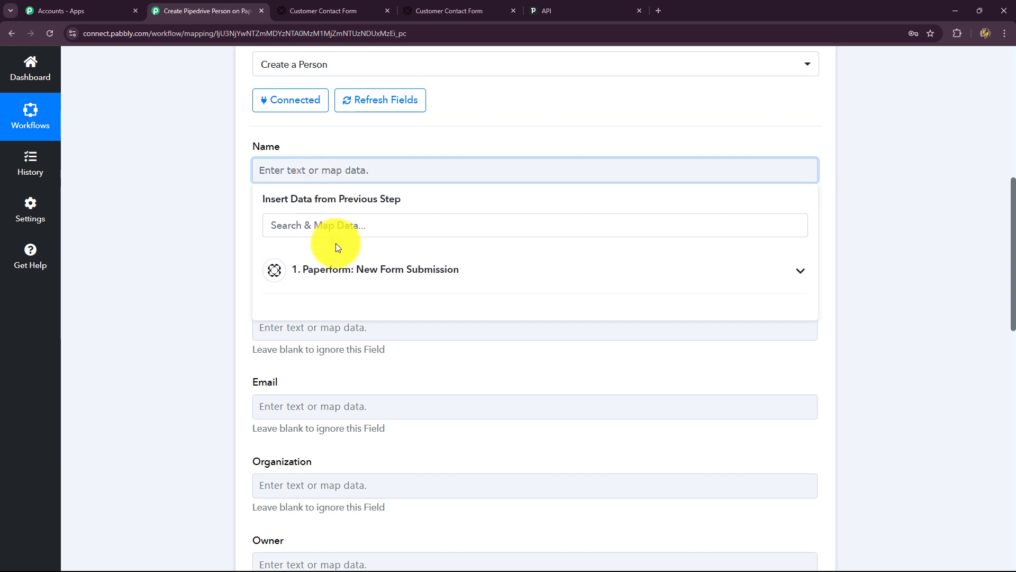
{"action": "left_click", "coordinate": [347, 275]}
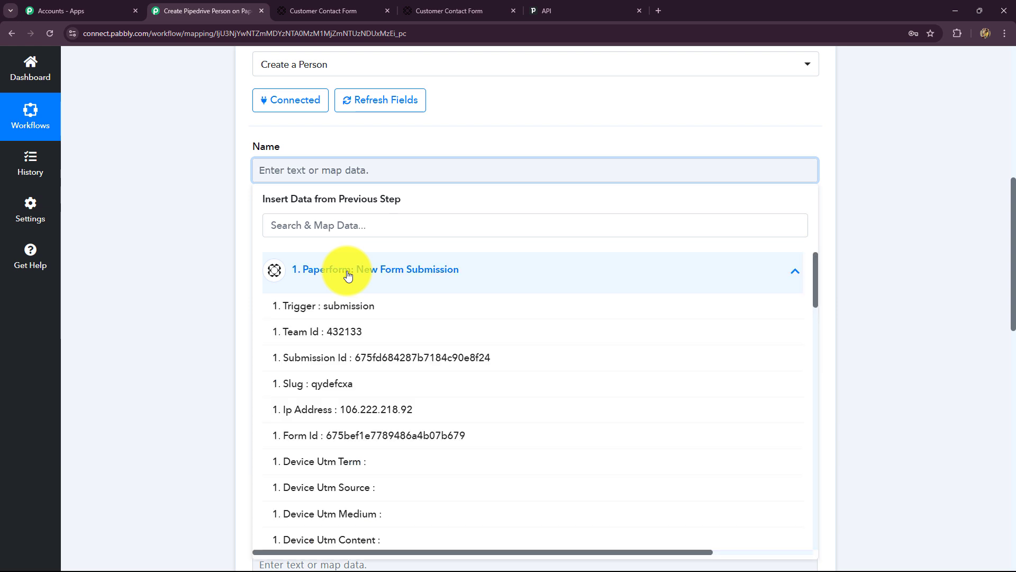
{"action": "key", "text": "Escape"}
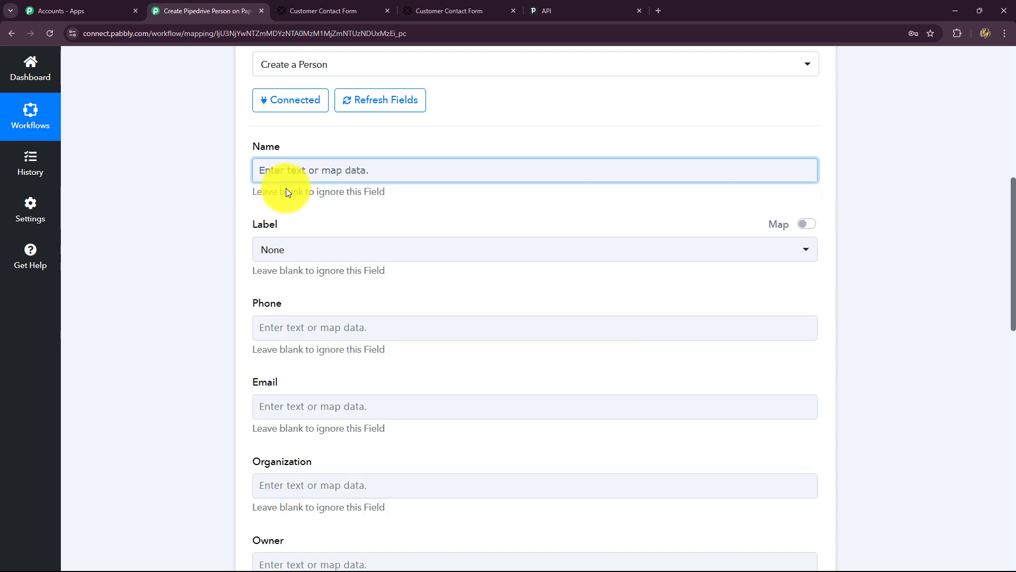
{"action": "left_click", "coordinate": [325, 175]}
{"action": "left_click", "coordinate": [335, 273]}
{"action": "scroll", "coordinate": [399, 377], "scroll_direction": "down", "scroll_amount": 18}
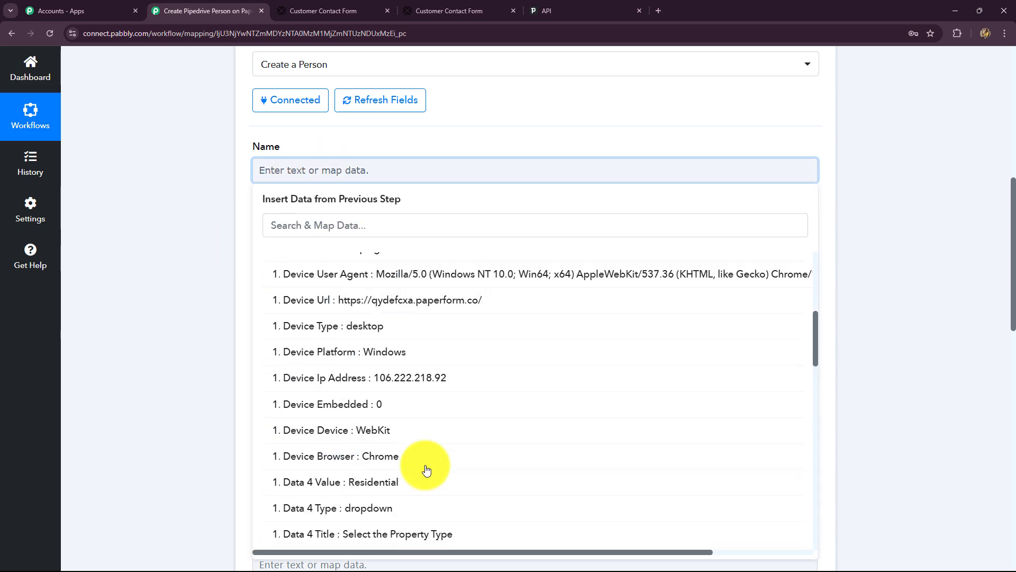
{"action": "scroll", "coordinate": [428, 468], "scroll_direction": "down", "scroll_amount": 5}
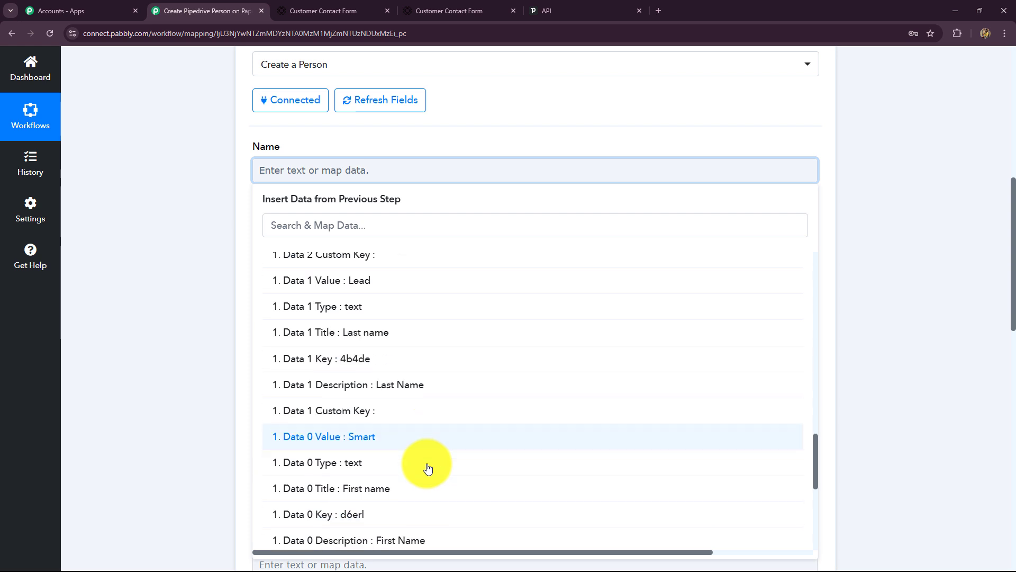
{"action": "scroll", "coordinate": [426, 469], "scroll_direction": "up", "scroll_amount": 7}
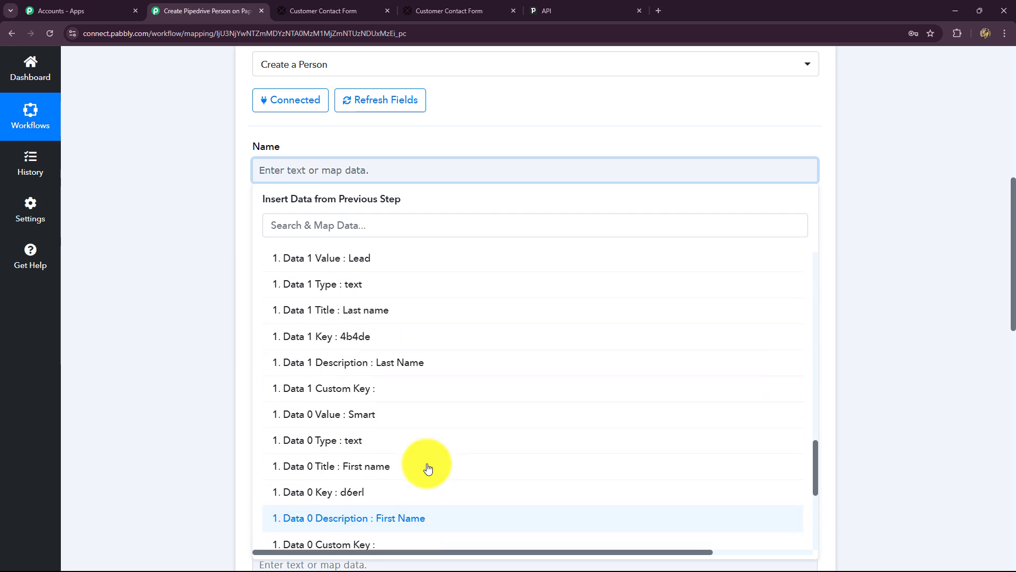
{"action": "scroll", "coordinate": [362, 420], "scroll_direction": "up", "scroll_amount": 5}
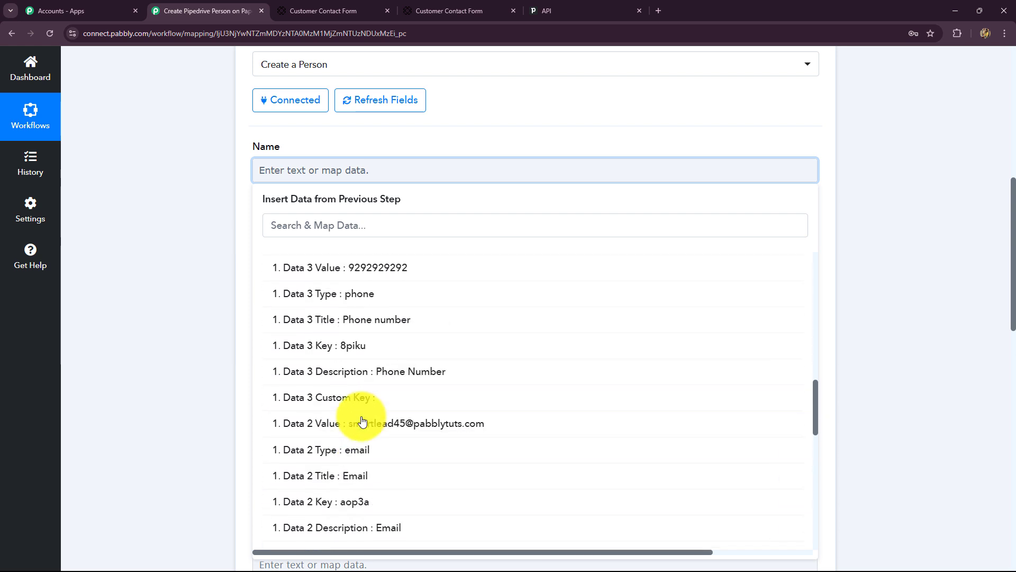
{"action": "scroll", "coordinate": [362, 420], "scroll_direction": "down", "scroll_amount": 3}
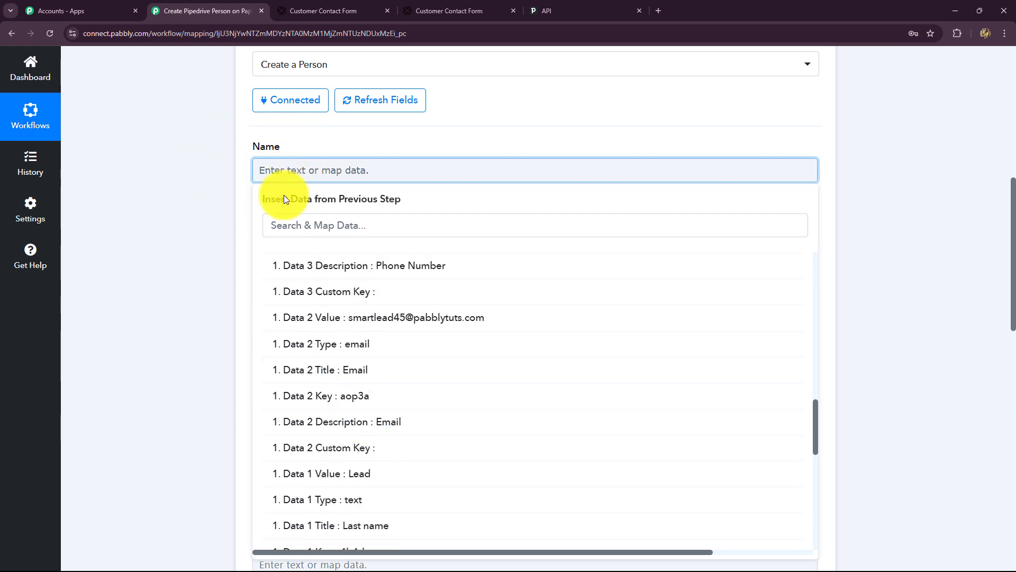
{"action": "scroll", "coordinate": [338, 403], "scroll_direction": "down", "scroll_amount": 2}
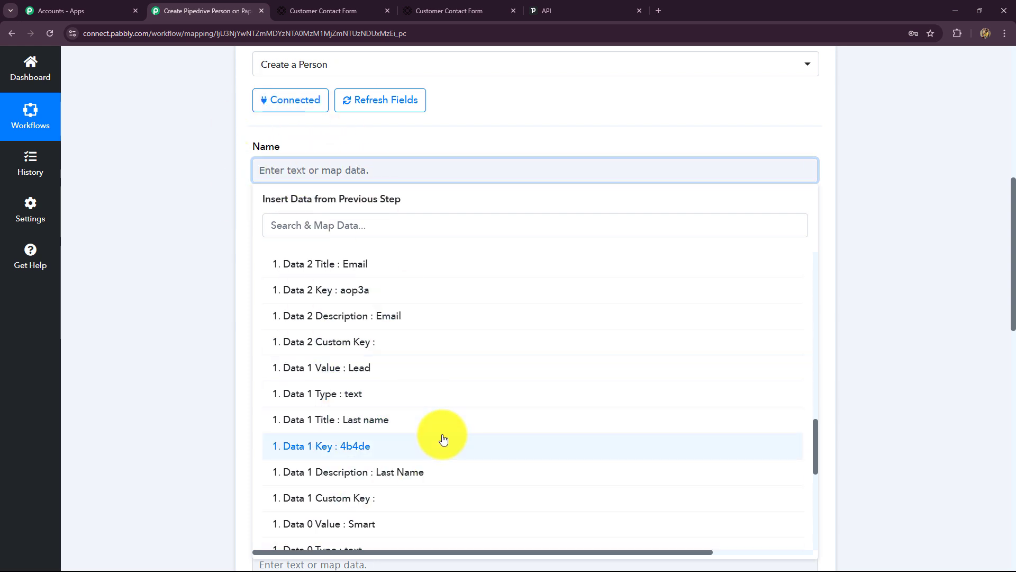
{"action": "scroll", "coordinate": [438, 446], "scroll_direction": "down", "scroll_amount": 1}
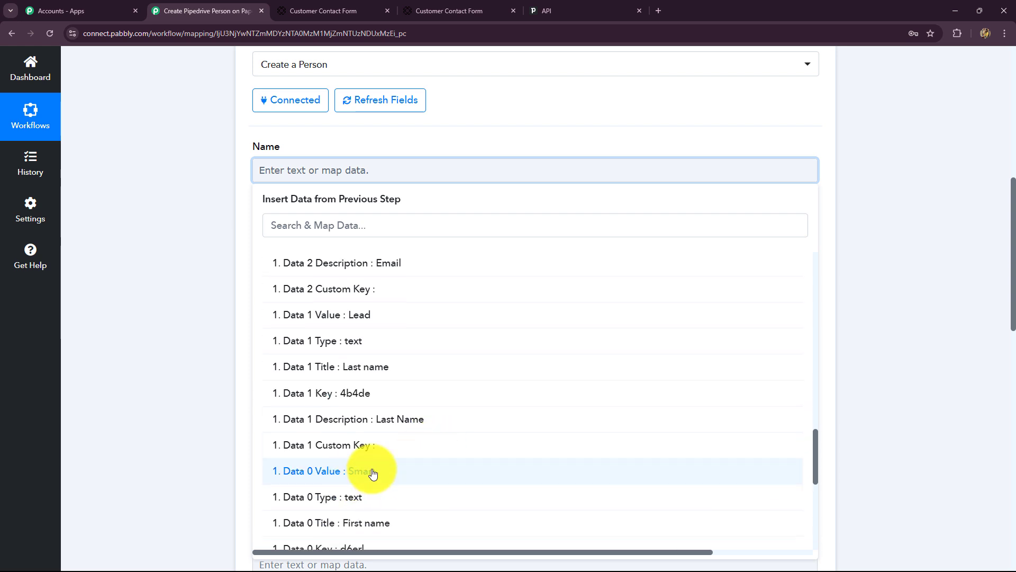
Step: Map Data 0 Value into First Name and Data 1 Value into Last Name
{"action": "left_click", "coordinate": [170, 324]}
{"action": "scroll", "coordinate": [222, 281], "scroll_direction": "down", "scroll_amount": 5}
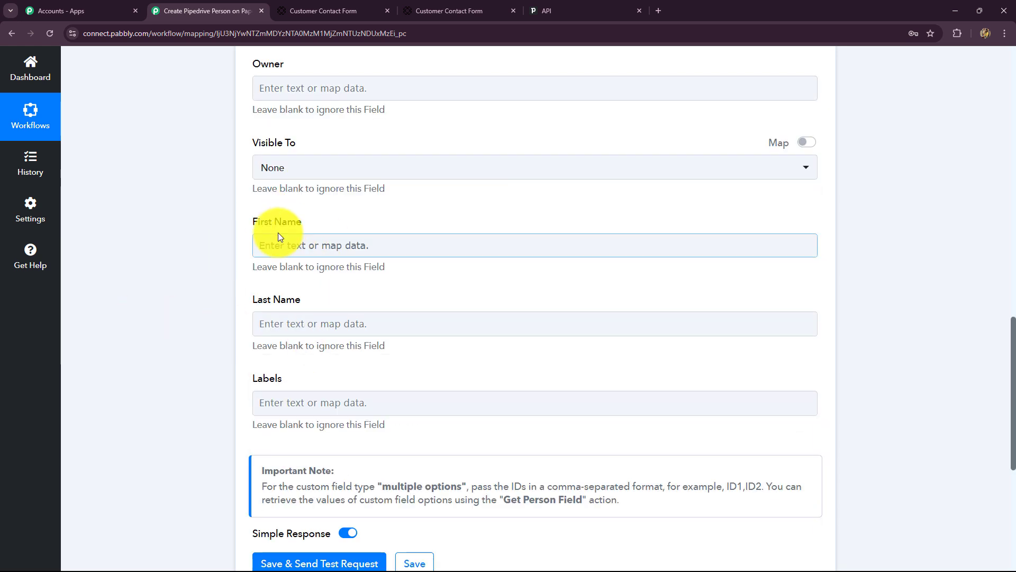
{"action": "left_click", "coordinate": [331, 250]}
{"action": "left_click", "coordinate": [334, 346]}
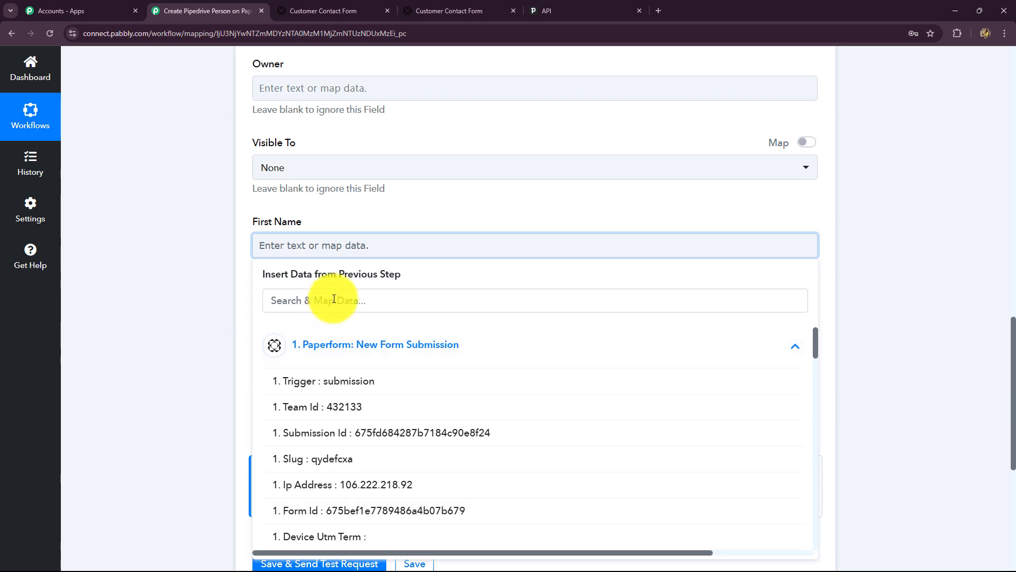
{"action": "left_click", "coordinate": [336, 300]}
{"action": "type", "text": "sma"}
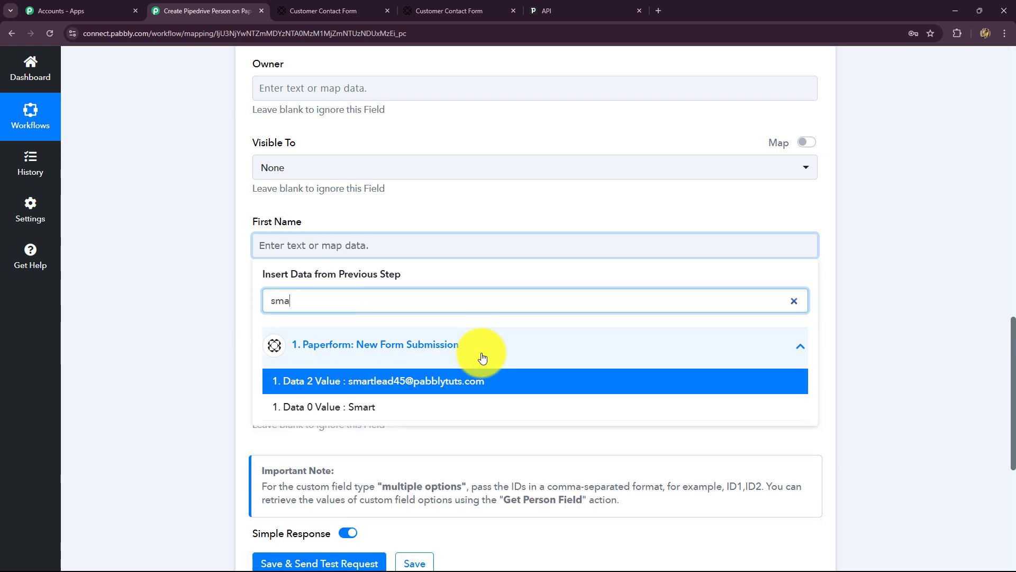
{"action": "left_click", "coordinate": [425, 408]}
{"action": "left_click", "coordinate": [154, 317]}
{"action": "left_click", "coordinate": [308, 275]}
{"action": "scroll", "coordinate": [308, 276], "scroll_direction": "down", "scroll_amount": 1}
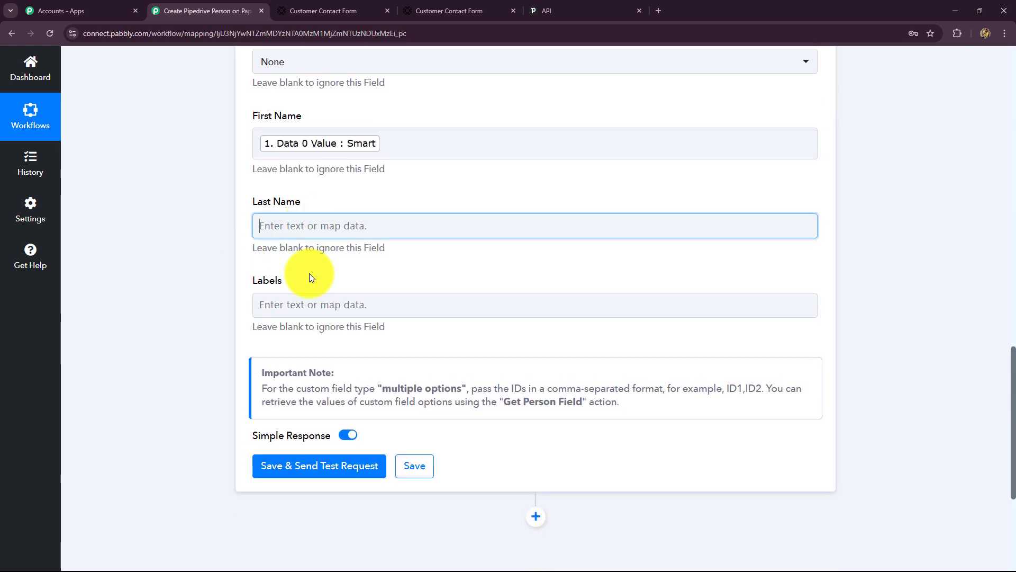
{"action": "left_click", "coordinate": [312, 285]}
{"action": "type", "text": "lead"}
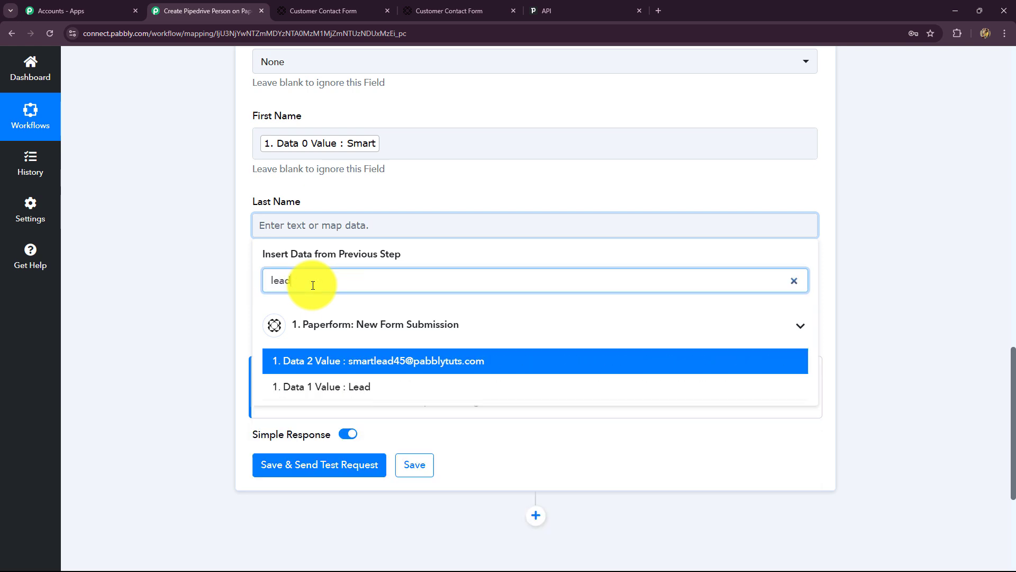
{"action": "left_click", "coordinate": [349, 385]}
{"action": "left_click", "coordinate": [223, 312]}
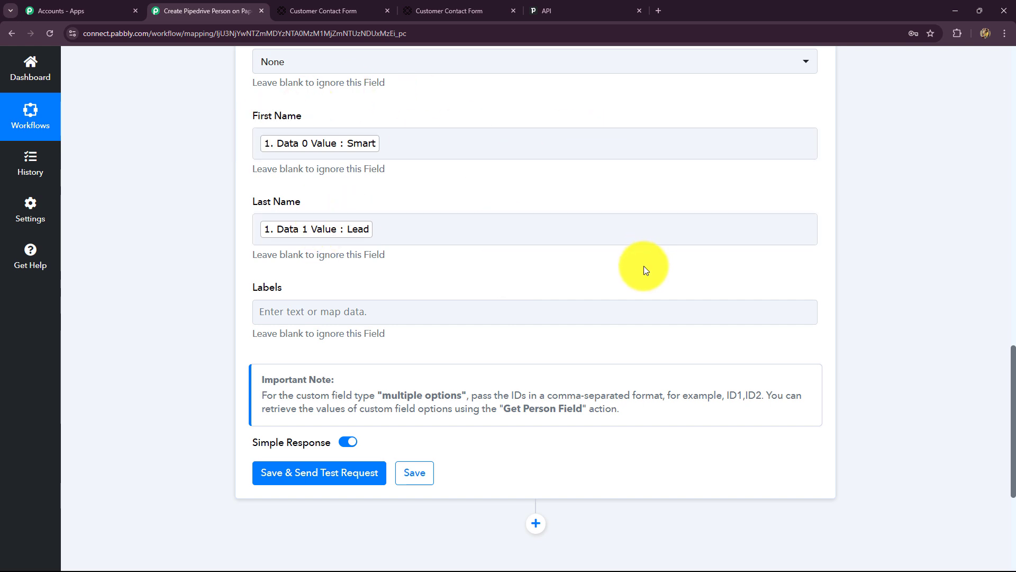
Step: Map the Data 3 phone answer into Phone and the Data 2 email answer into Email
{"action": "scroll", "coordinate": [640, 271], "scroll_direction": "up", "scroll_amount": 12}
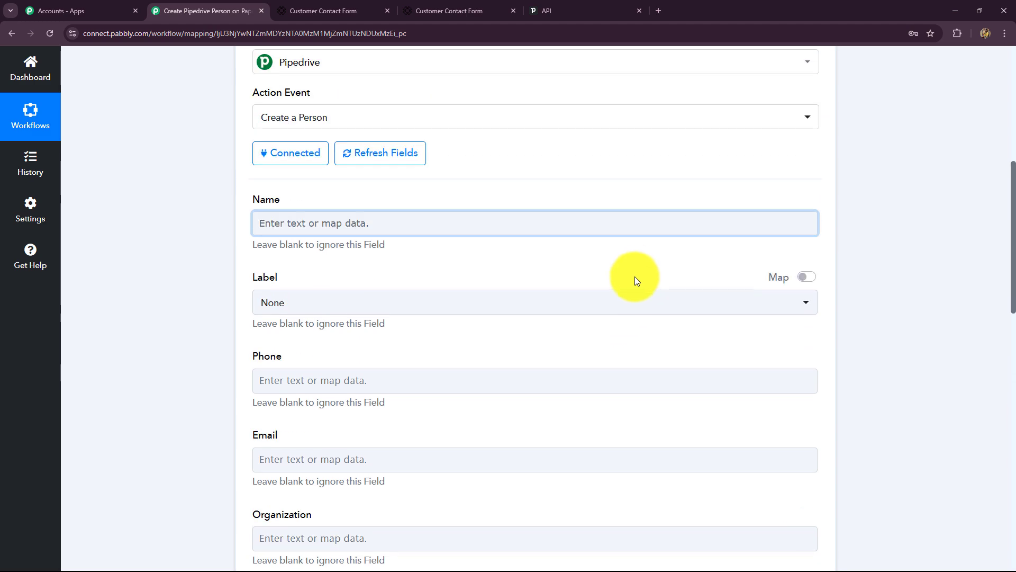
{"action": "scroll", "coordinate": [637, 280], "scroll_direction": "down", "scroll_amount": 3}
{"action": "scroll", "coordinate": [307, 238], "scroll_direction": "down", "scroll_amount": 1}
{"action": "left_click", "coordinate": [312, 170]}
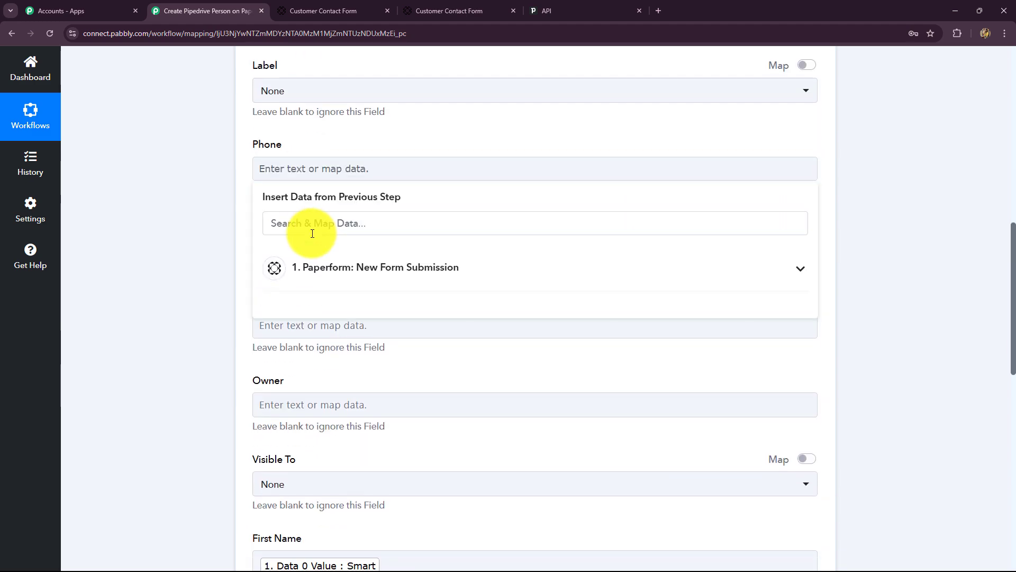
{"action": "left_click", "coordinate": [341, 268]}
{"action": "scroll", "coordinate": [409, 386], "scroll_direction": "down", "scroll_amount": 5}
{"action": "scroll", "coordinate": [402, 384], "scroll_direction": "down", "scroll_amount": 5}
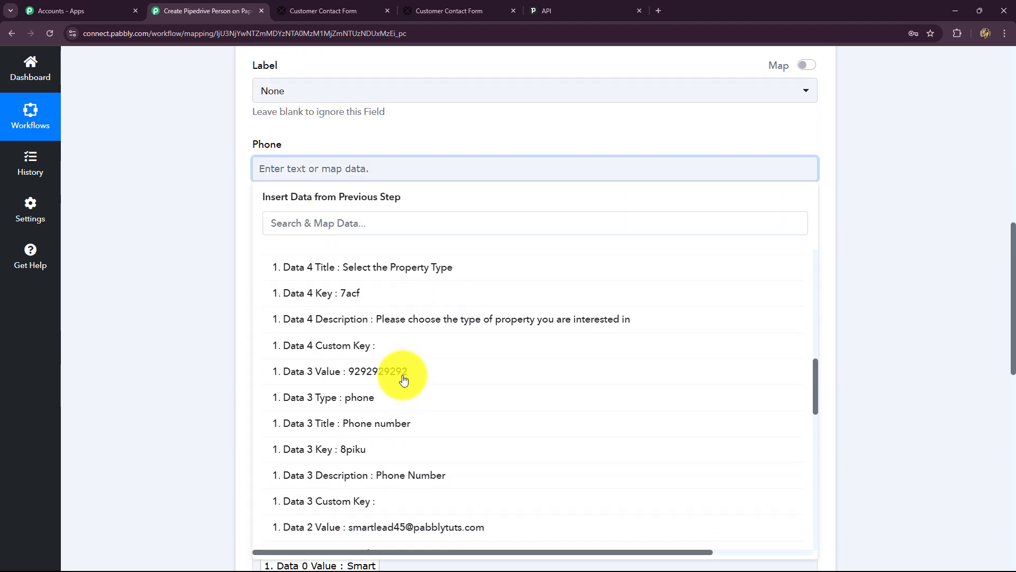
{"action": "left_click", "coordinate": [404, 377]}
{"action": "left_click", "coordinate": [212, 309]}
{"action": "scroll", "coordinate": [214, 310], "scroll_direction": "down", "scroll_amount": 1}
{"action": "left_click", "coordinate": [265, 147]}
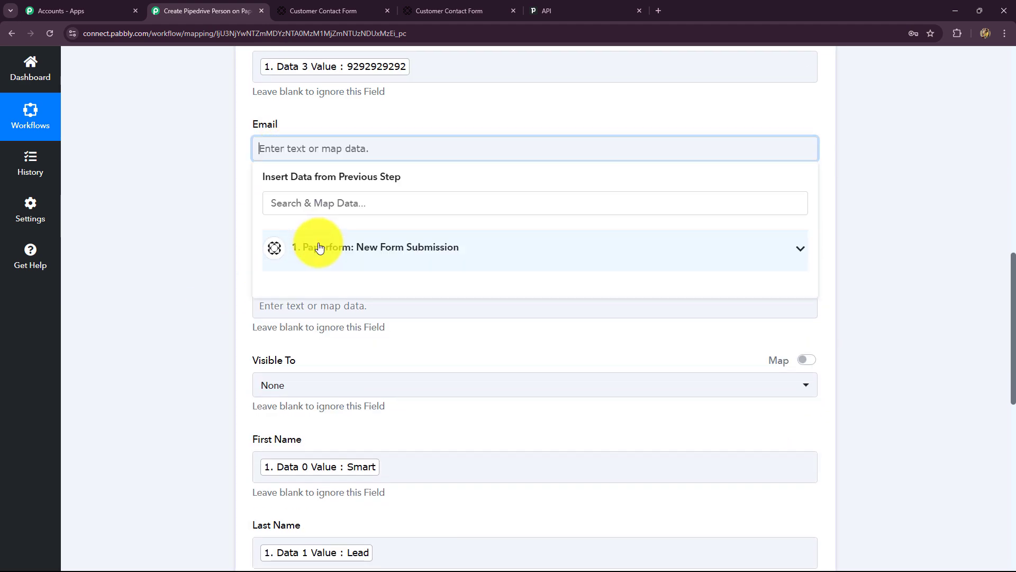
{"action": "left_click", "coordinate": [318, 245]}
{"action": "scroll", "coordinate": [399, 445], "scroll_direction": "down", "scroll_amount": 5}
{"action": "scroll", "coordinate": [399, 445], "scroll_direction": "down", "scroll_amount": 5}
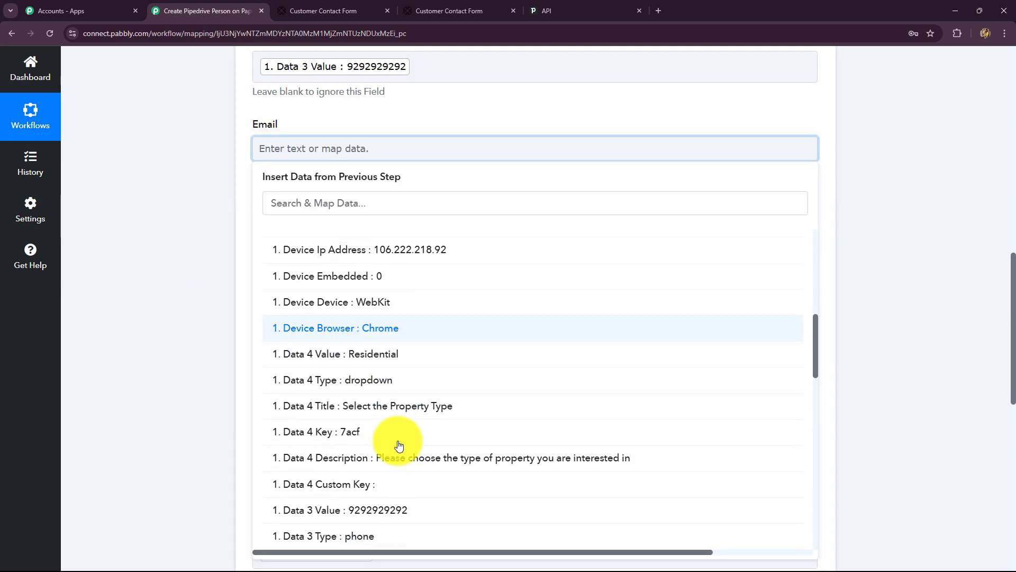
{"action": "scroll", "coordinate": [399, 445], "scroll_direction": "down", "scroll_amount": 2}
{"action": "left_click", "coordinate": [397, 404]}
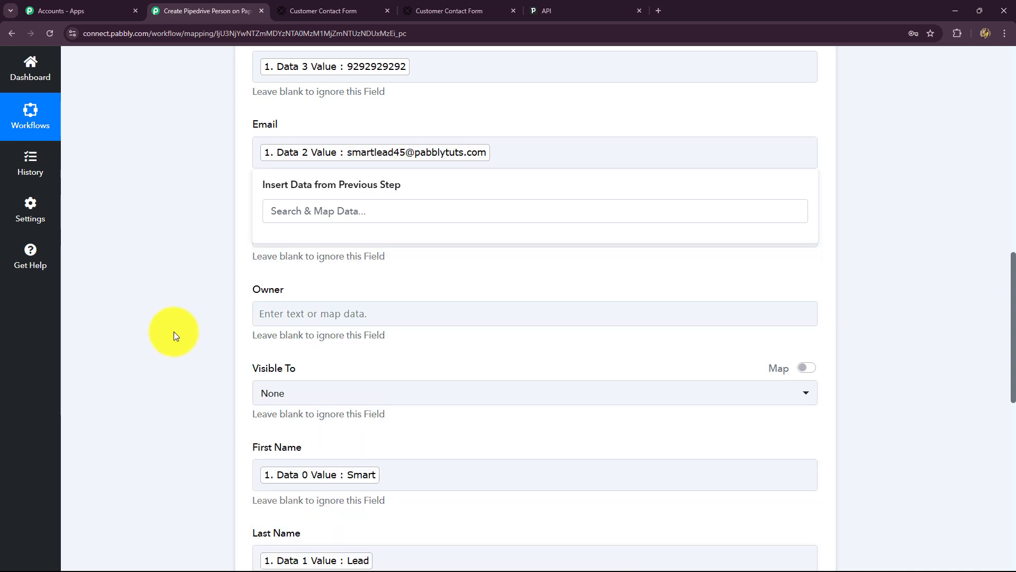
{"action": "left_click", "coordinate": [175, 334]}
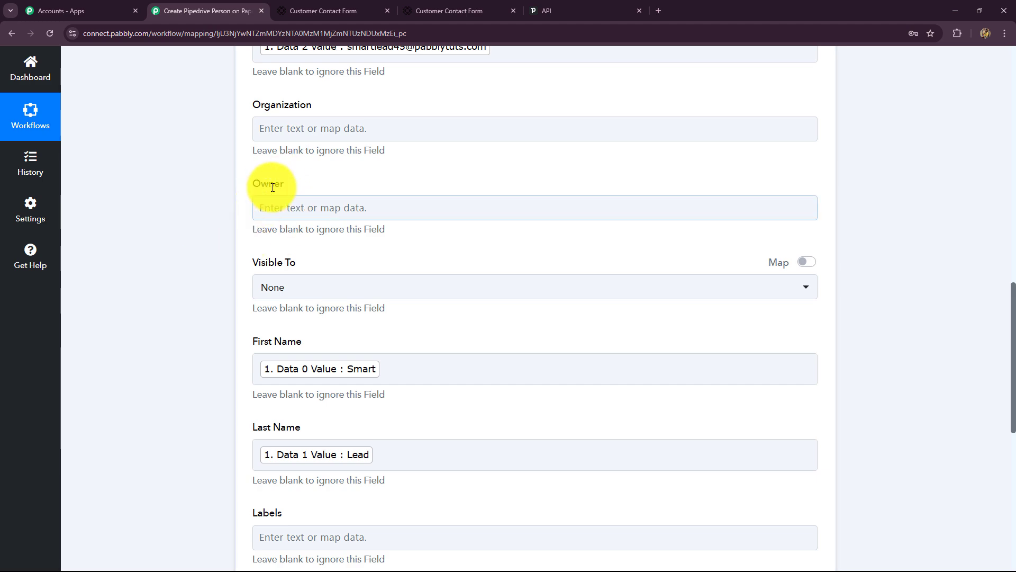
Step: Map Data 4 Value, the Residential property type, into Labels
{"action": "scroll", "coordinate": [558, 253], "scroll_direction": "down", "scroll_amount": 6}
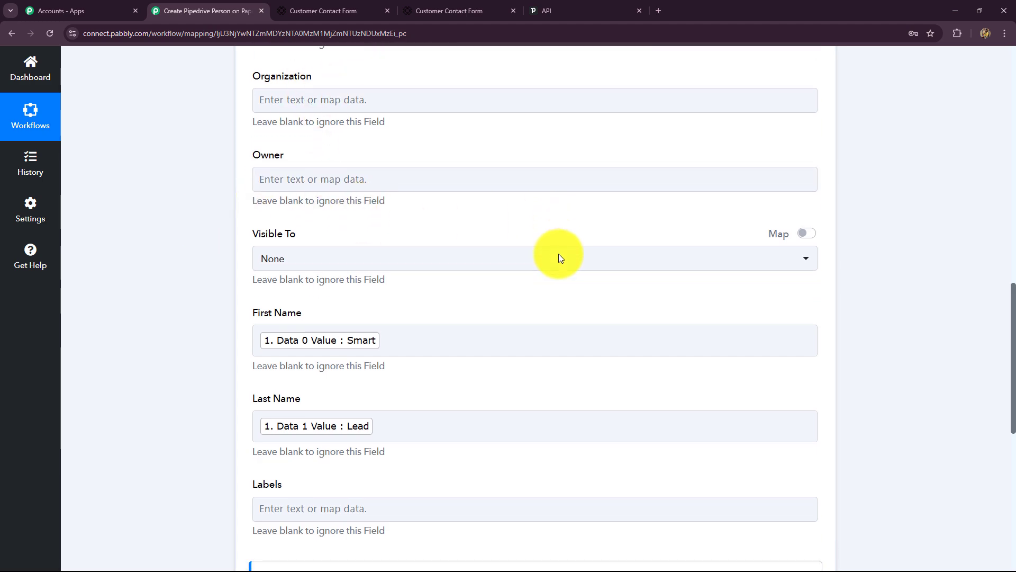
{"action": "left_click", "coordinate": [360, 217]}
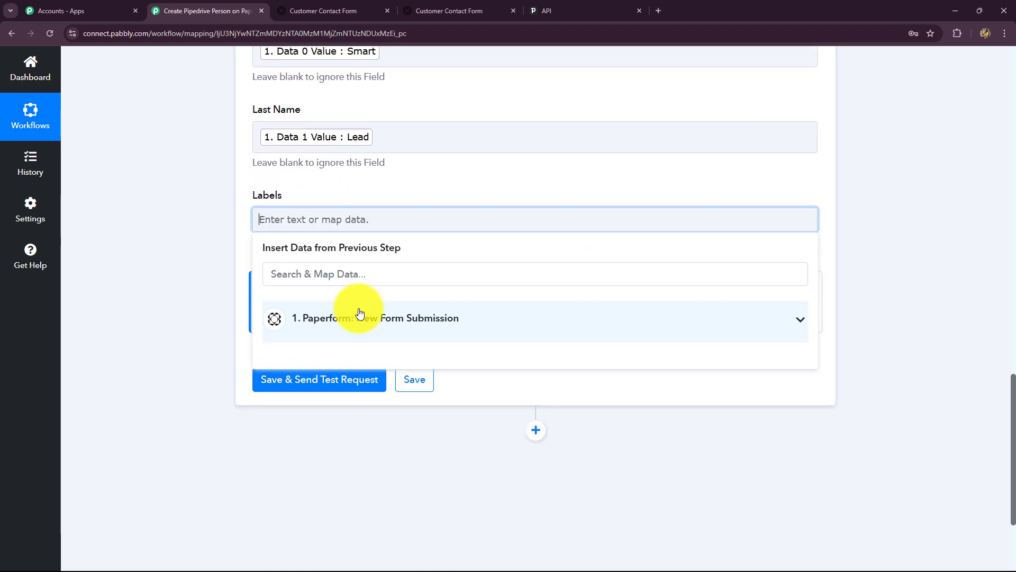
{"action": "left_click", "coordinate": [309, 282]}
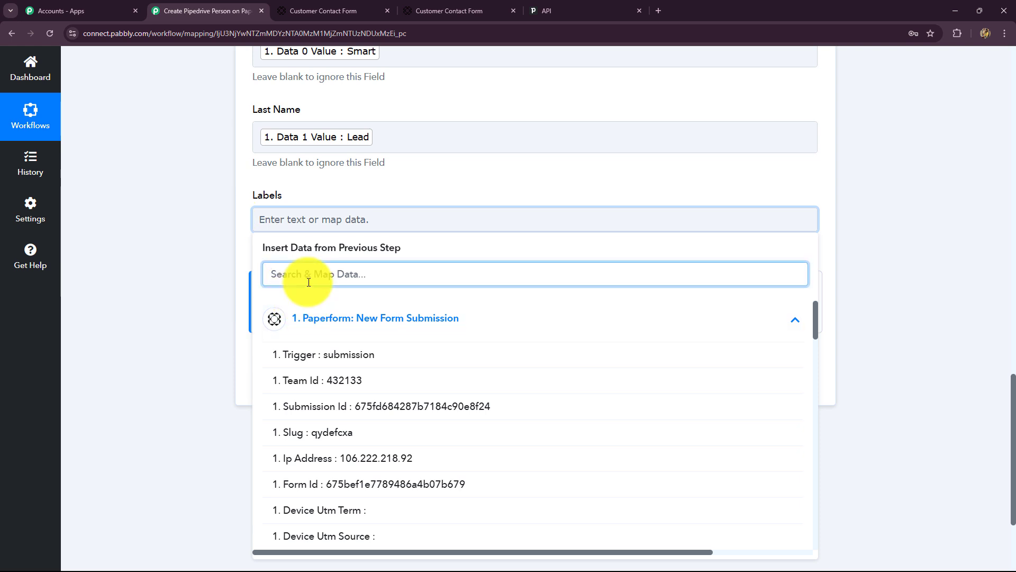
{"action": "type", "text": "re"}
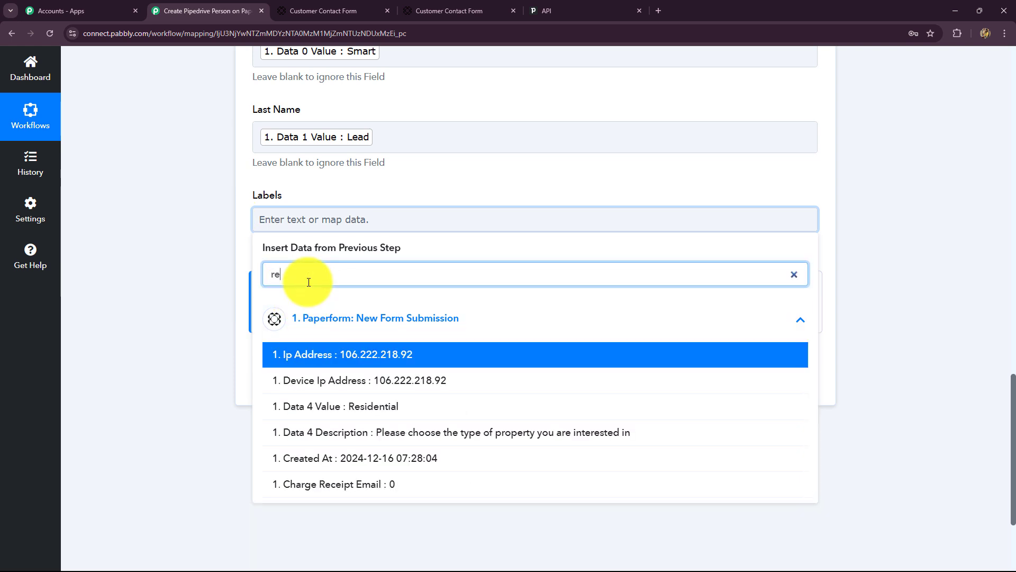
{"action": "left_click", "coordinate": [365, 407]}
{"action": "left_click", "coordinate": [177, 245]}
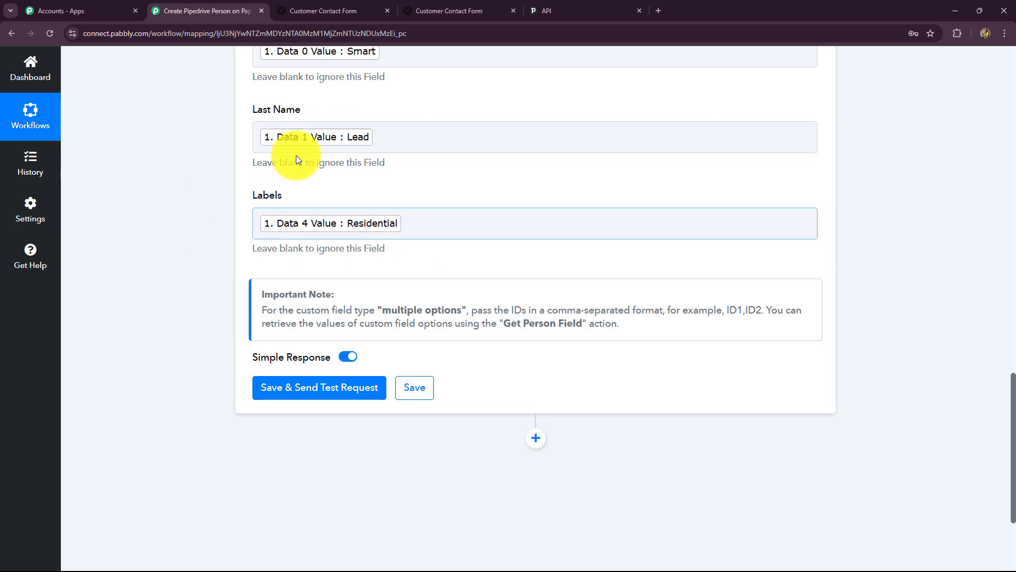
Step: Send the Pipedrive test request, read the 'Name must be given.' error, and check the empty Name field
{"action": "left_click", "coordinate": [357, 379]}
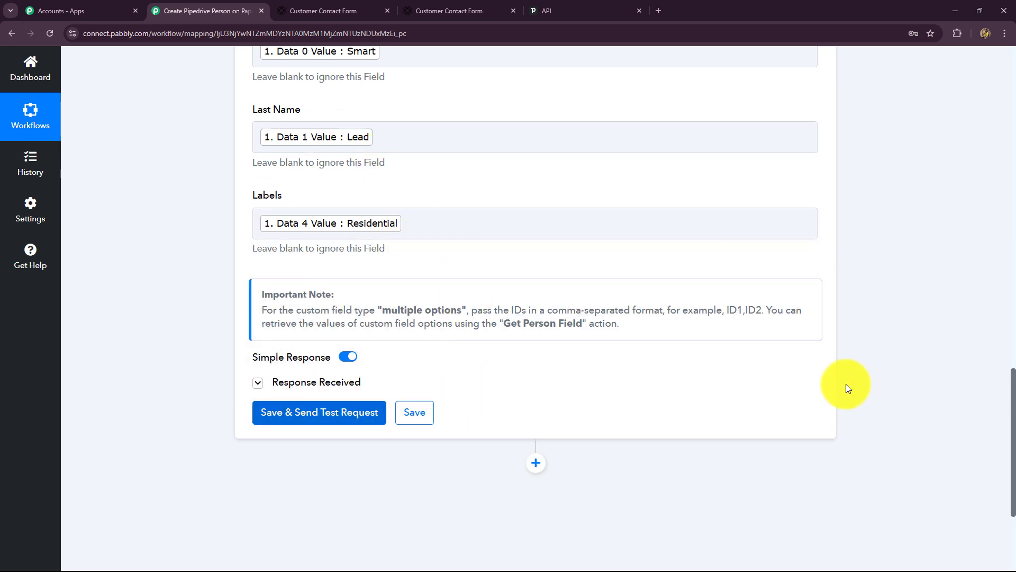
{"action": "scroll", "coordinate": [912, 468], "scroll_direction": "down", "scroll_amount": 2}
{"action": "scroll", "coordinate": [907, 452], "scroll_direction": "down", "scroll_amount": 3}
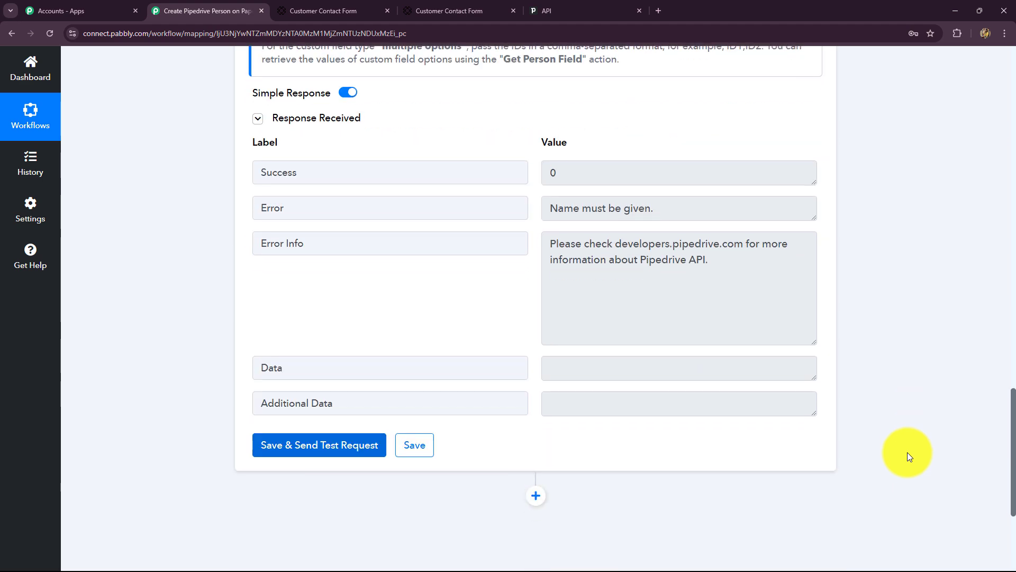
{"action": "scroll", "coordinate": [907, 452], "scroll_direction": "up", "scroll_amount": 2}
{"action": "triple_click", "coordinate": [601, 313]}
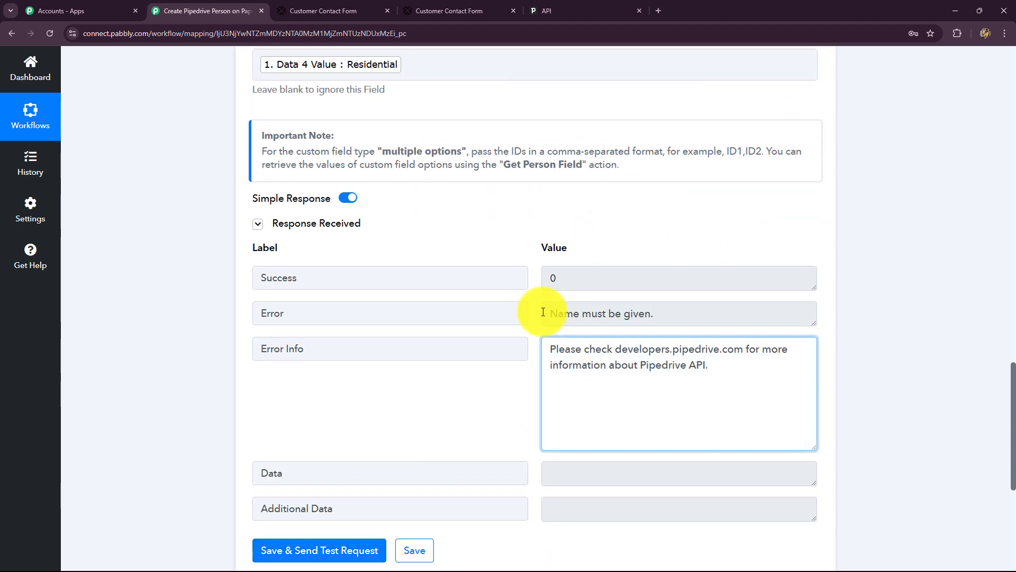
{"action": "scroll", "coordinate": [923, 413], "scroll_direction": "up", "scroll_amount": 9}
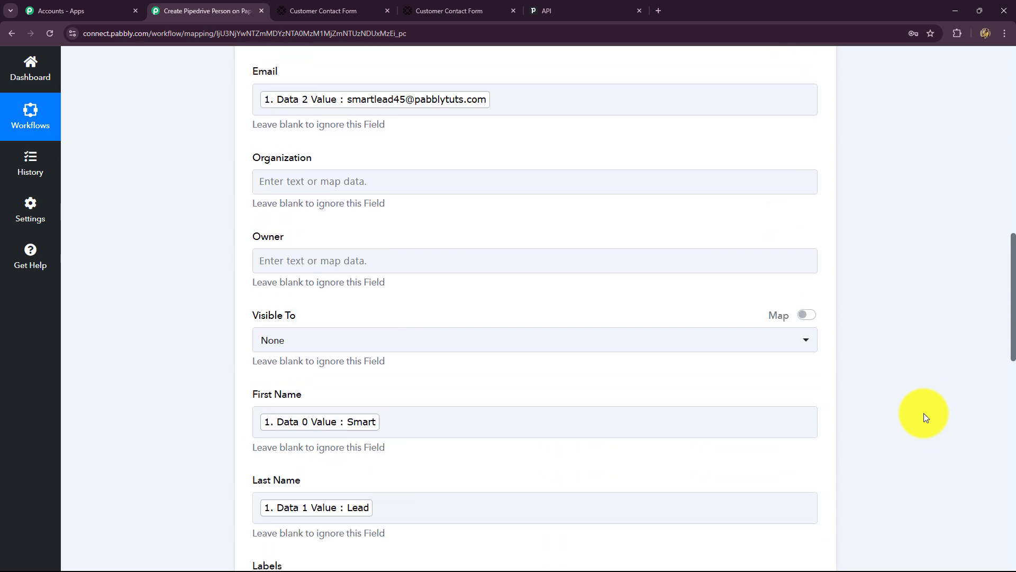
{"action": "scroll", "coordinate": [923, 413], "scroll_direction": "down", "scroll_amount": 3}
{"action": "left_click", "coordinate": [424, 307]}
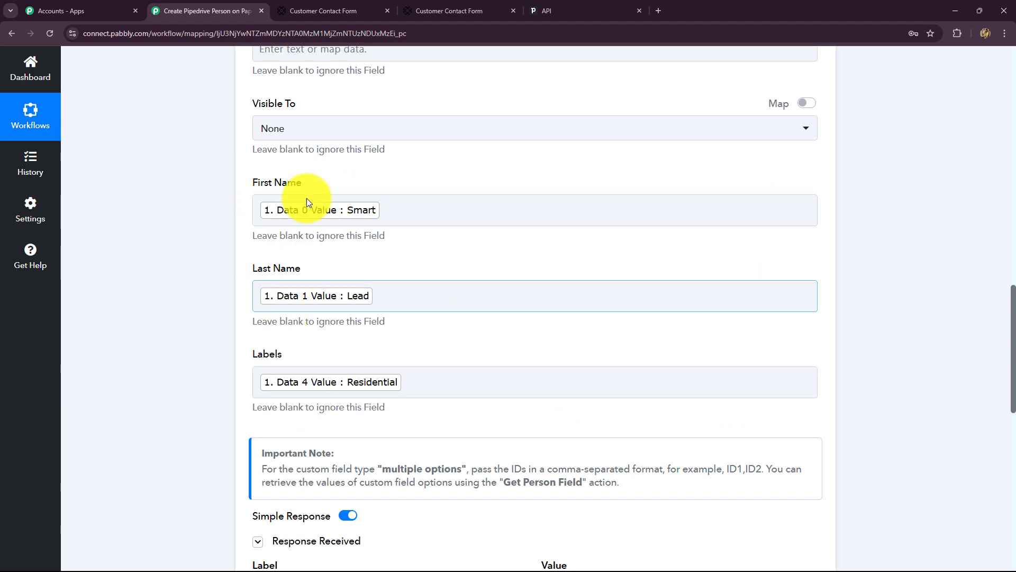
{"action": "scroll", "coordinate": [512, 284], "scroll_direction": "up", "scroll_amount": 5}
{"action": "scroll", "coordinate": [512, 283], "scroll_direction": "up", "scroll_amount": 7}
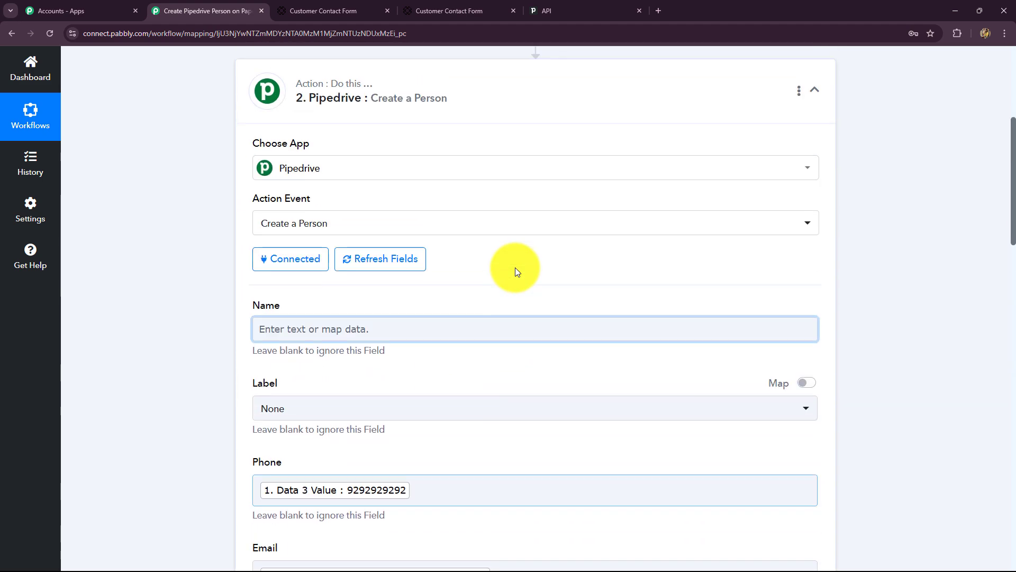
Step: Map the Paperform first-name and last-name values (Data 0 and Data 1) into the person's Name field
{"action": "left_click", "coordinate": [315, 328]}
{"action": "scroll", "coordinate": [316, 328], "scroll_direction": "down", "scroll_amount": 1}
{"action": "left_click", "coordinate": [317, 272]}
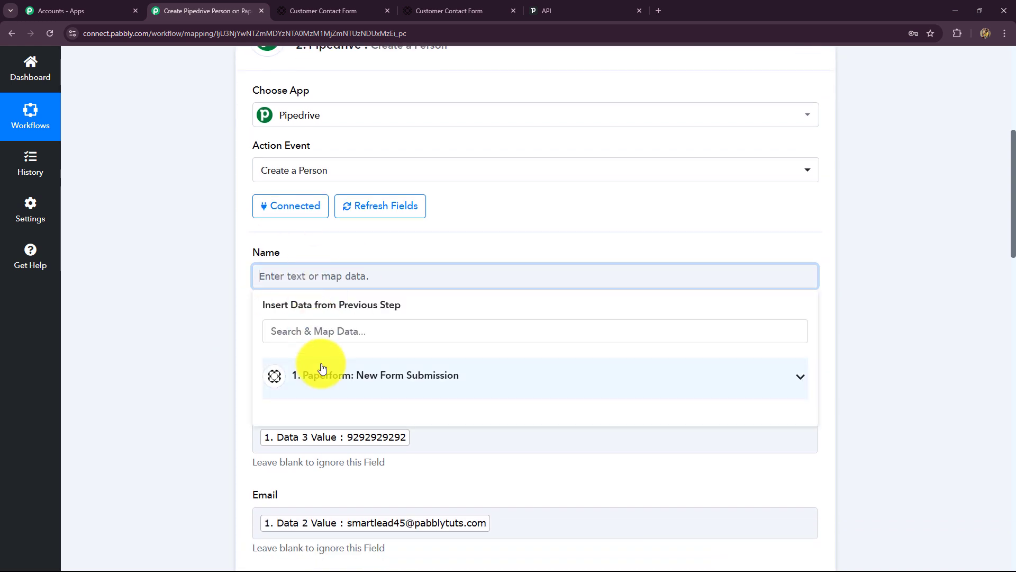
{"action": "left_click", "coordinate": [310, 331]}
{"action": "type", "text": "sma"}
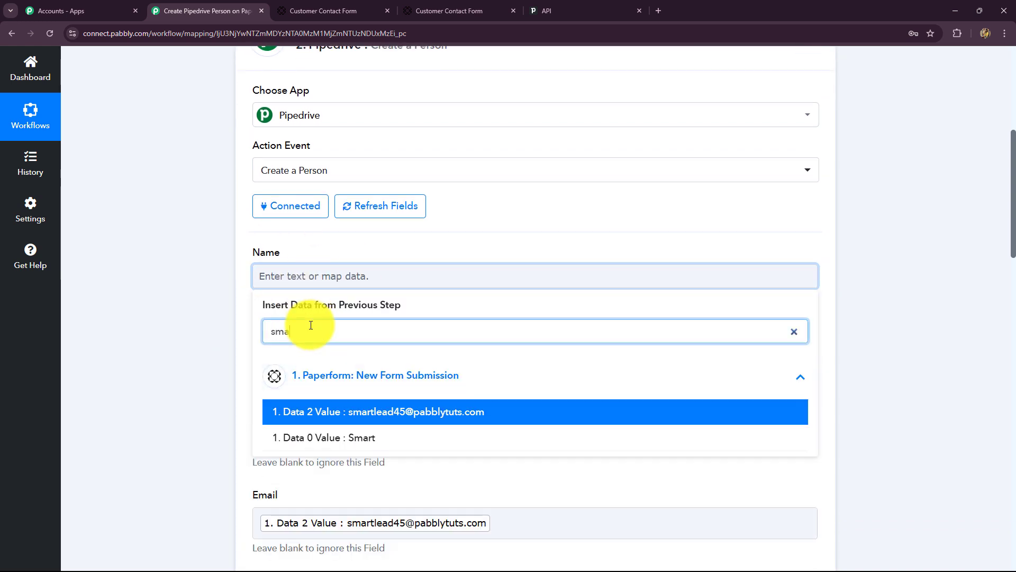
{"action": "scroll", "coordinate": [379, 535], "scroll_direction": "up", "scroll_amount": 1}
{"action": "left_click", "coordinate": [374, 498]}
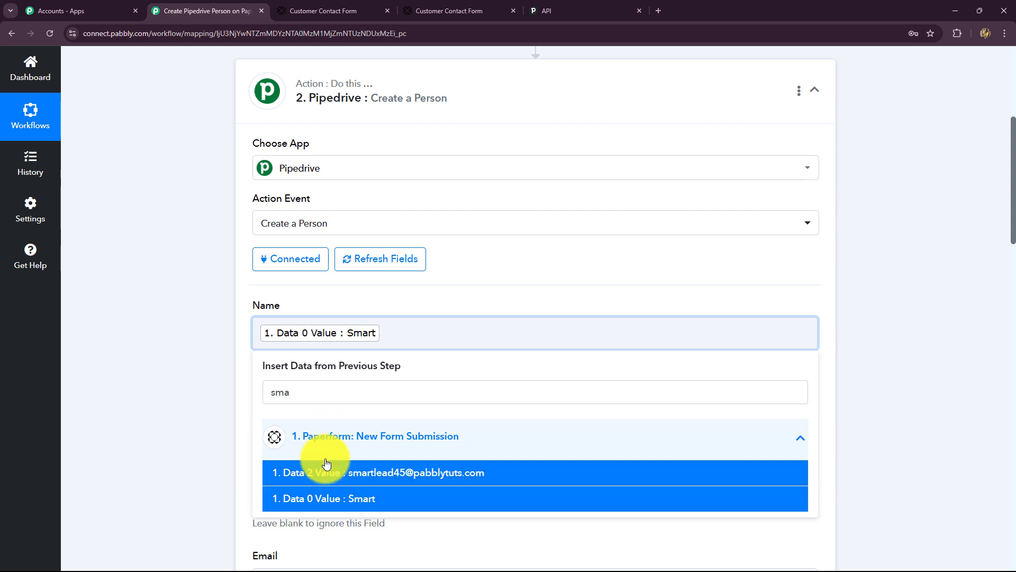
{"action": "left_click", "coordinate": [240, 406]}
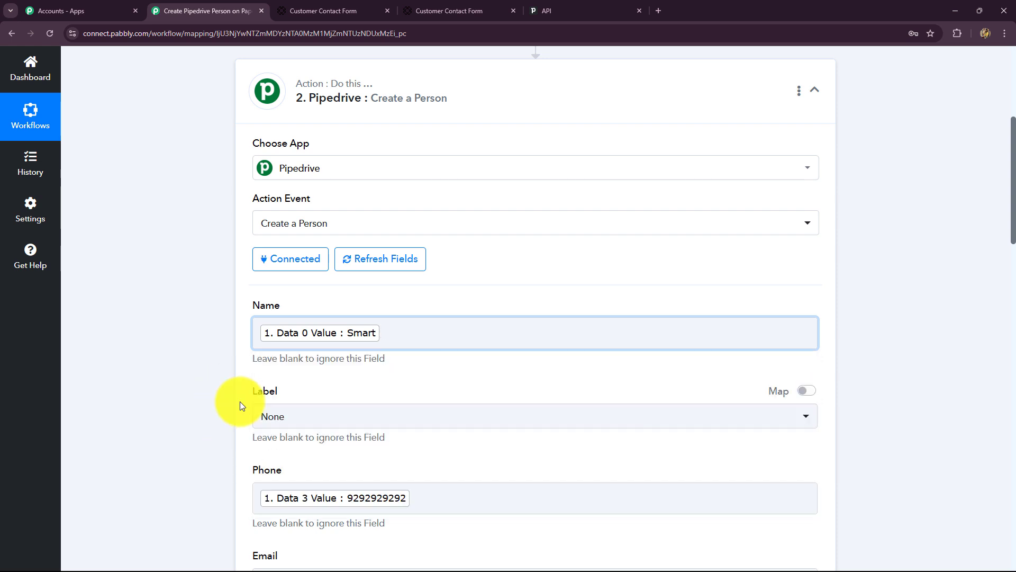
{"action": "left_click", "coordinate": [391, 334]}
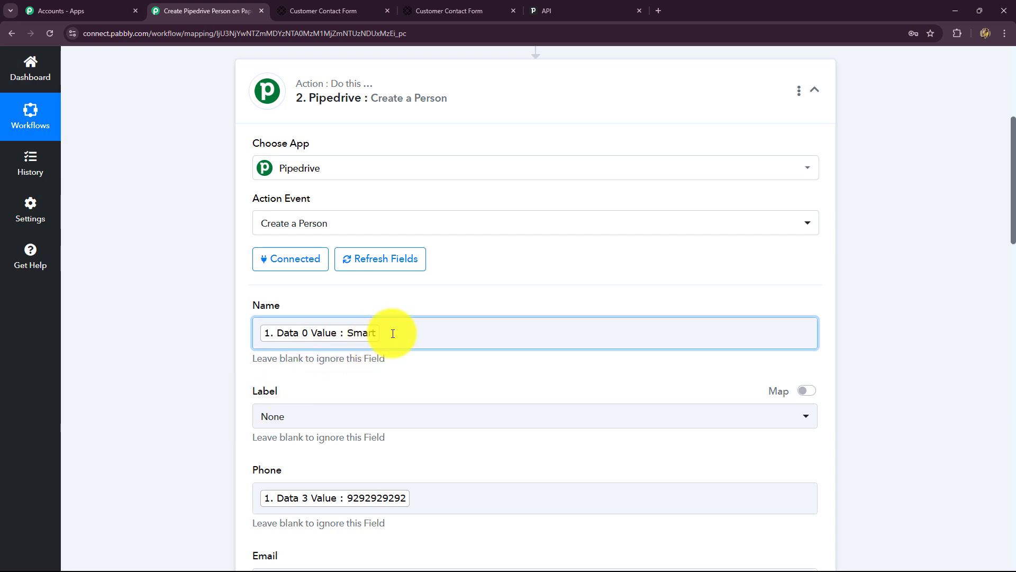
{"action": "type", "text": "lea"}
{"action": "left_click", "coordinate": [351, 524]}
{"action": "left_click", "coordinate": [185, 421]}
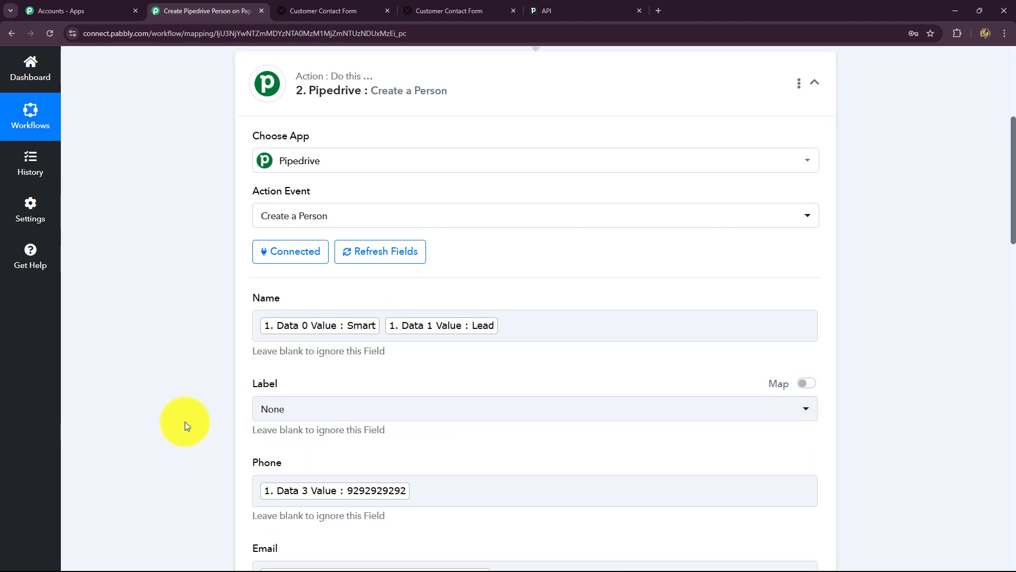
Step: Resend the Pipedrive test request, which now returns Success 1 and creates the person
{"action": "scroll", "coordinate": [185, 422], "scroll_direction": "down", "scroll_amount": 15}
{"action": "scroll", "coordinate": [185, 422], "scroll_direction": "down", "scroll_amount": 10}
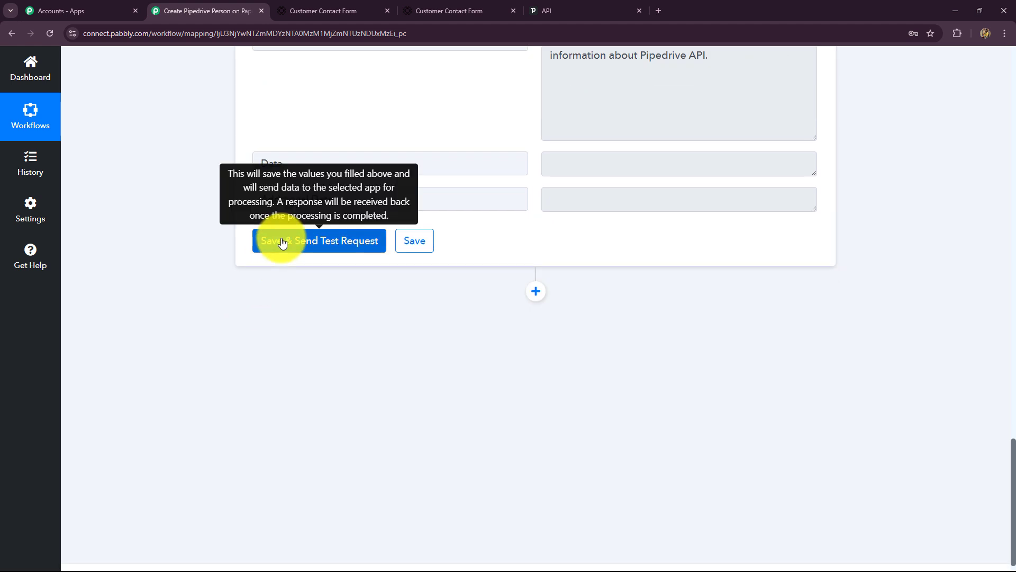
{"action": "left_click", "coordinate": [277, 240]}
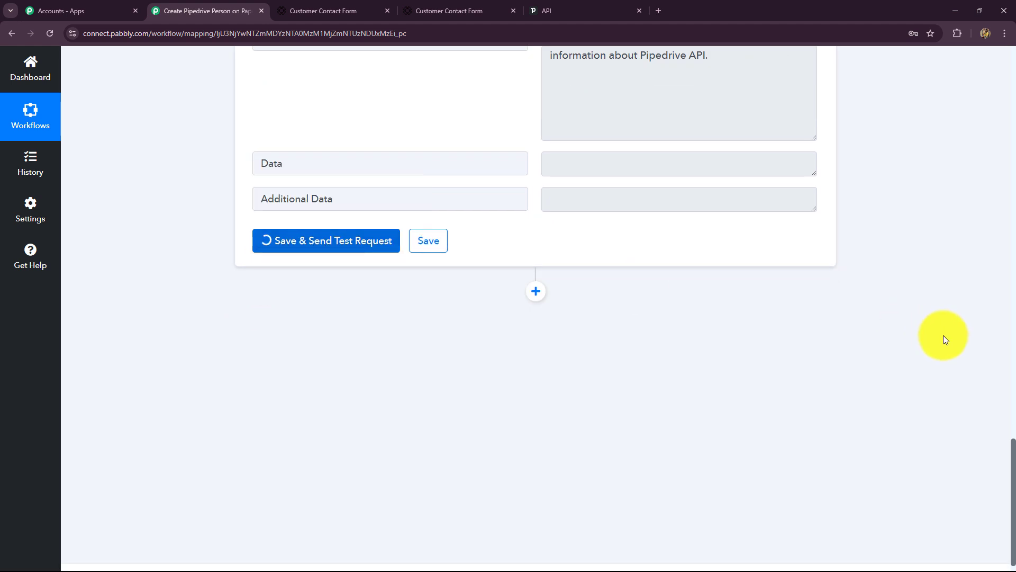
{"action": "scroll", "coordinate": [888, 413], "scroll_direction": "up", "scroll_amount": 4}
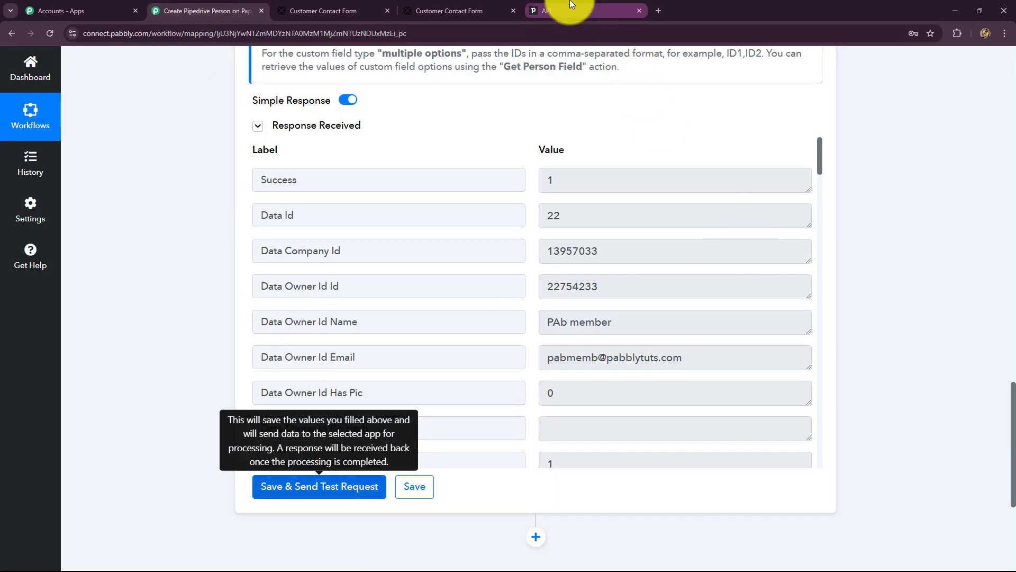
Step: Open the newly created person record from Pipedrive's Contacts > People list to check the mapped details
{"action": "left_click", "coordinate": [571, 5]}
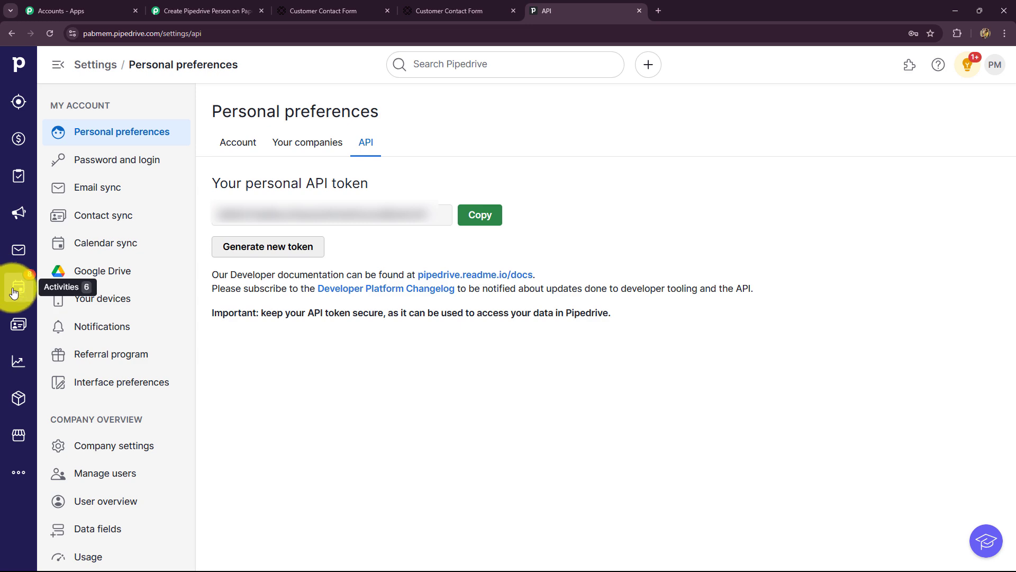
{"action": "left_click", "coordinate": [20, 325]}
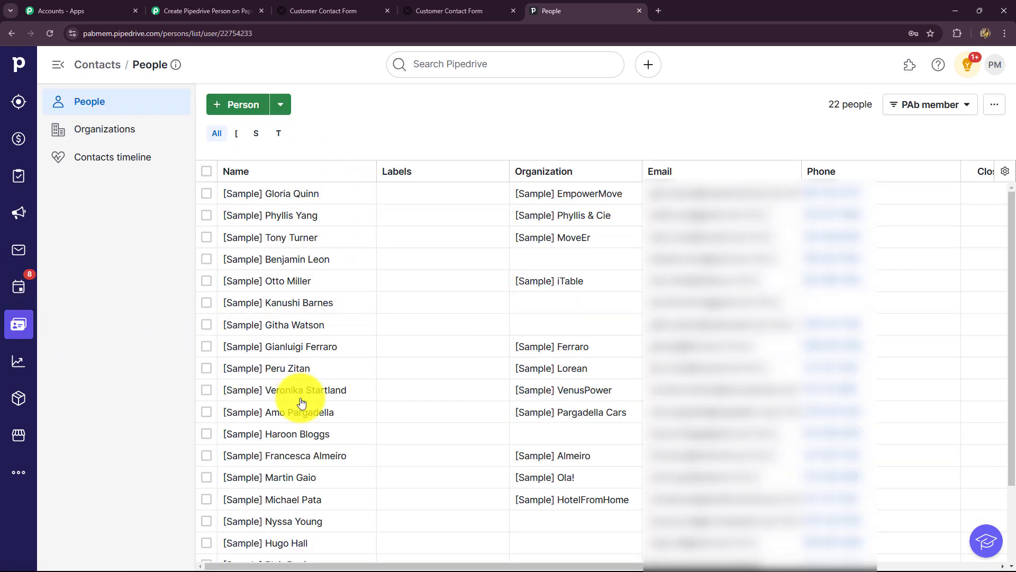
{"action": "scroll", "coordinate": [302, 403], "scroll_direction": "down", "scroll_amount": 3}
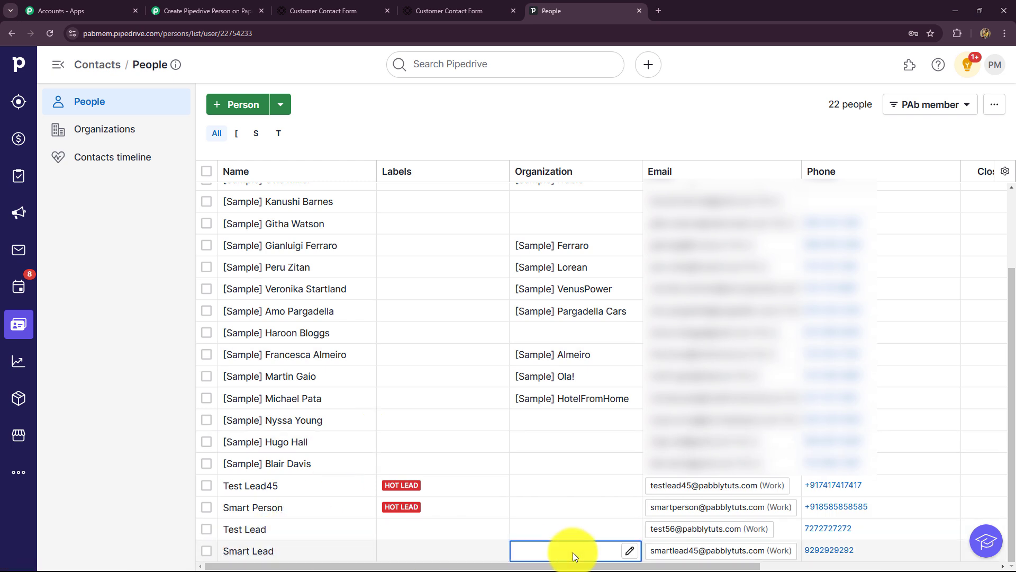
{"action": "left_click", "coordinate": [264, 552]}
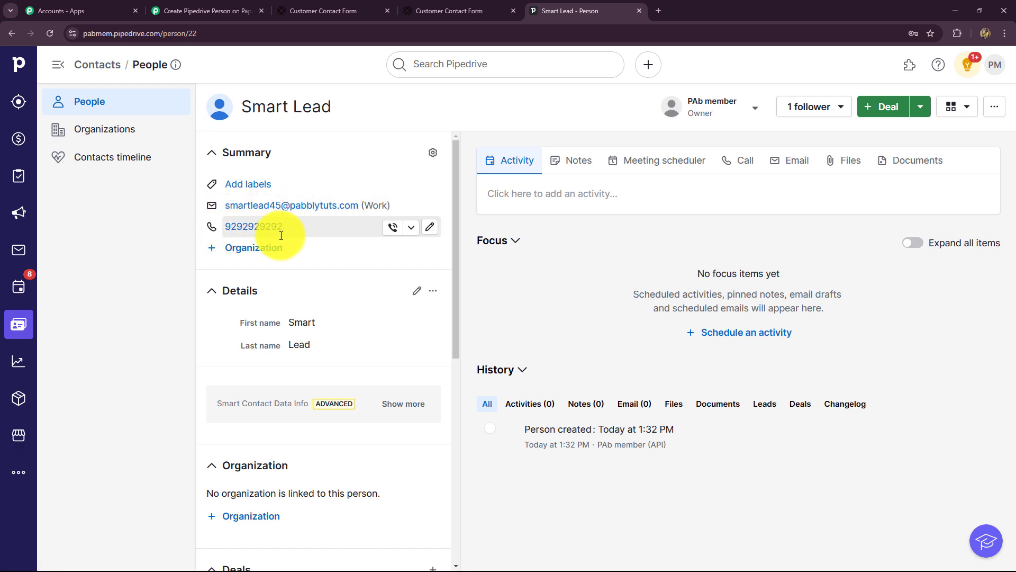
{"action": "scroll", "coordinate": [351, 488], "scroll_direction": "down", "scroll_amount": 6}
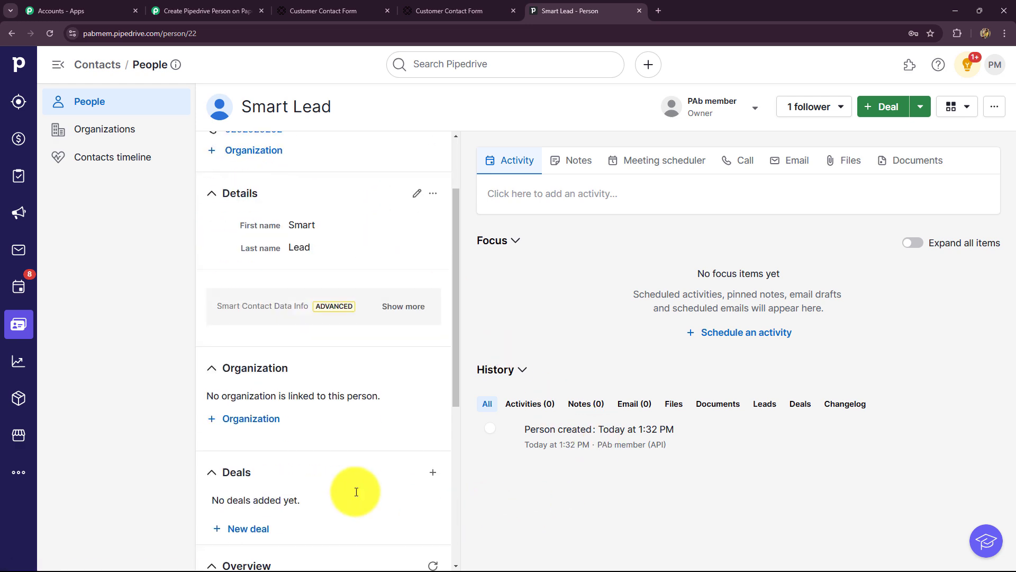
{"action": "scroll", "coordinate": [354, 492], "scroll_direction": "up", "scroll_amount": 6}
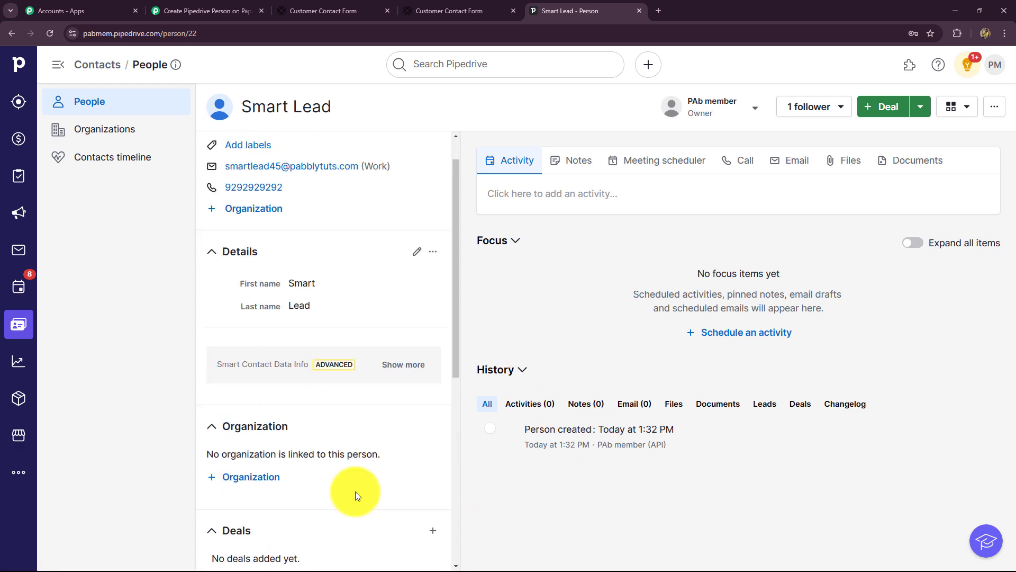
Step: Collapse the Pipedrive create-person step and bring up the Customer Contact Form share page
{"action": "left_click", "coordinate": [201, 11]}
{"action": "scroll", "coordinate": [954, 284], "scroll_direction": "up", "scroll_amount": 9}
{"action": "scroll", "coordinate": [954, 284], "scroll_direction": "up", "scroll_amount": 10}
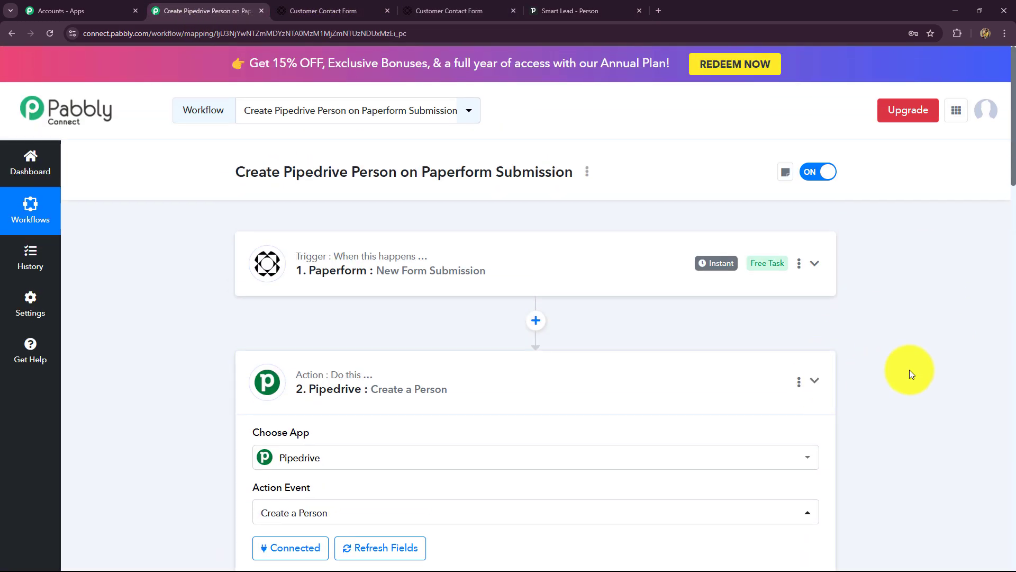
{"action": "left_click", "coordinate": [909, 369]}
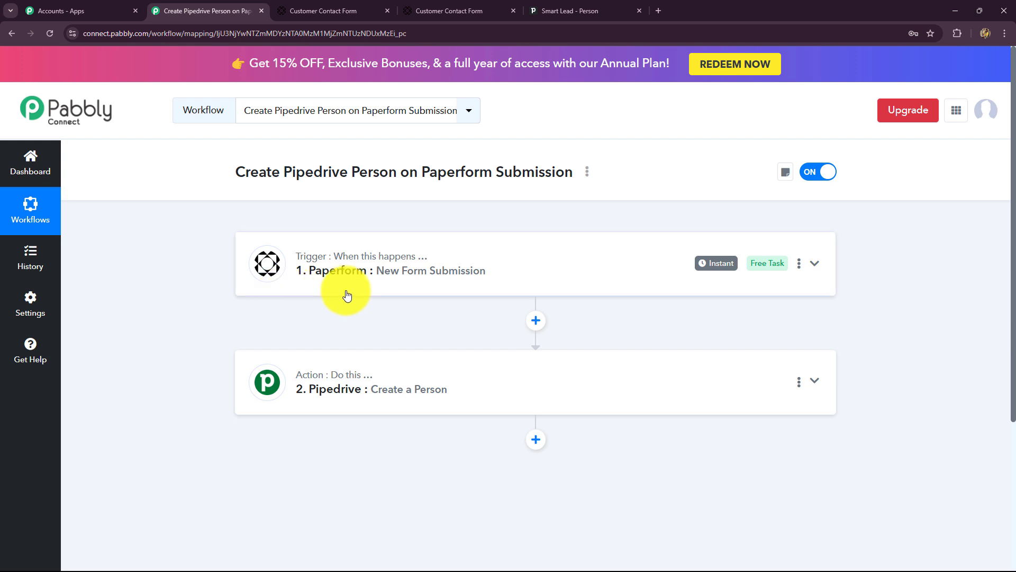
{"action": "left_click", "coordinate": [341, 10]}
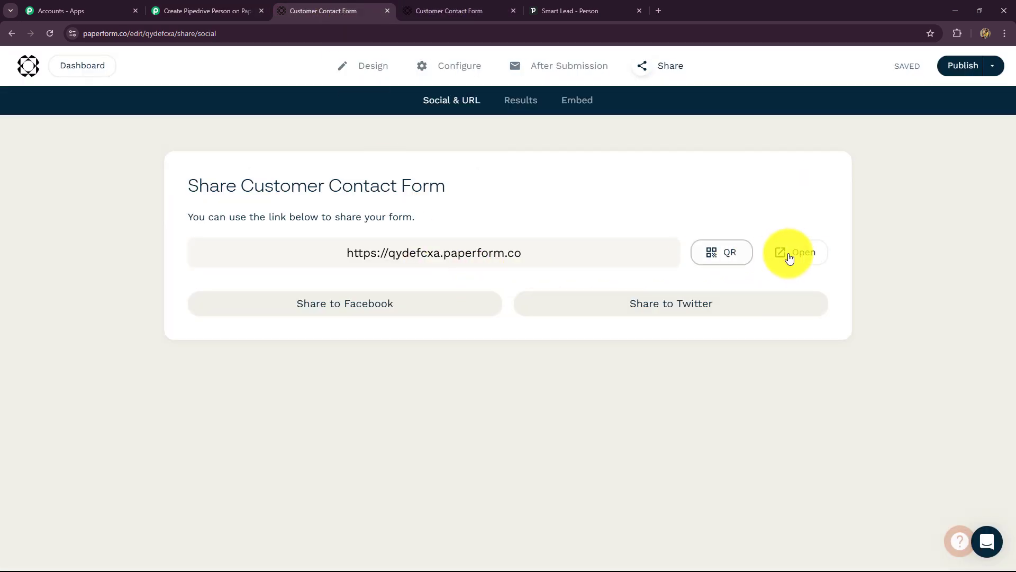
Step: Open the published form and enter a test lead's first name, last name, email and phone number
{"action": "left_click", "coordinate": [794, 254]}
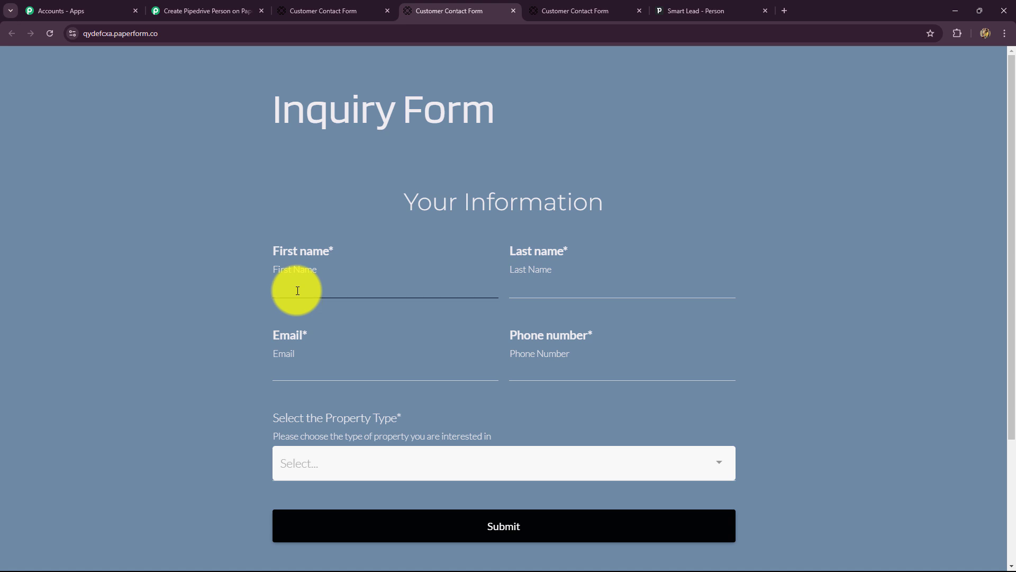
{"action": "key", "text": "Caps_Lock"}
{"action": "type", "text": "Cood"}
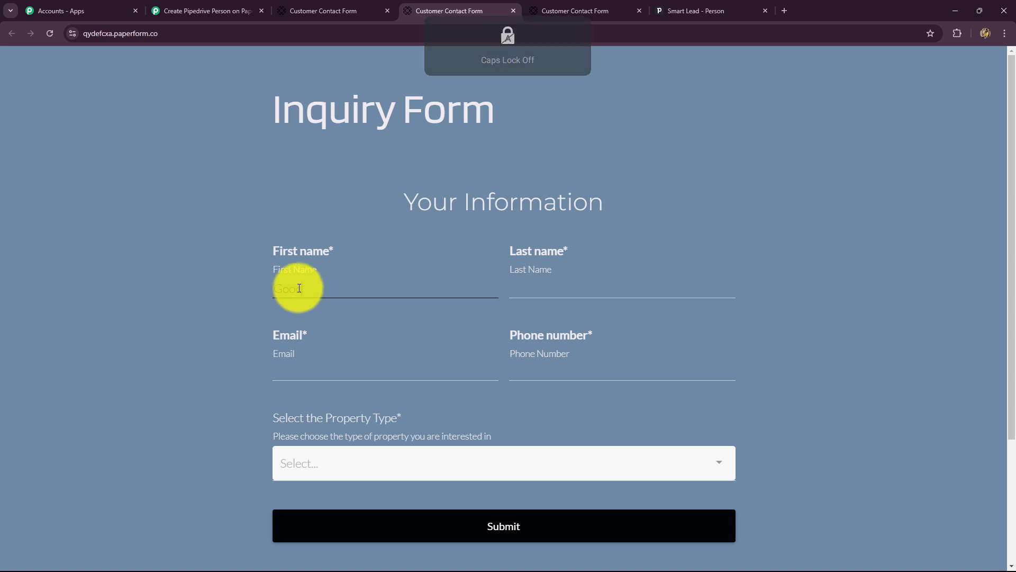
{"action": "left_click", "coordinate": [555, 283]}
{"action": "key", "text": "Caps_Lock"}
{"action": "type", "text": "Lea"}
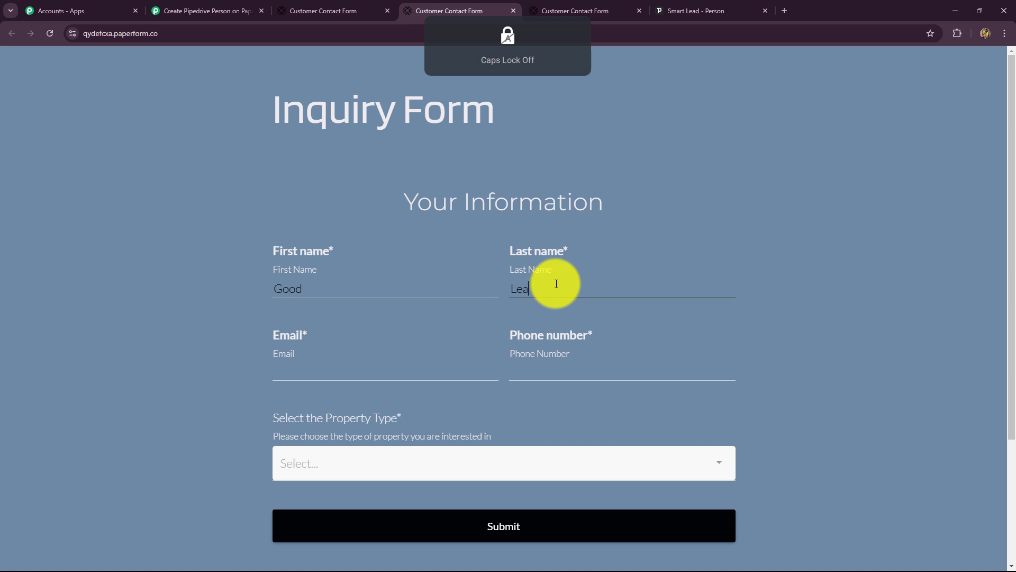
{"action": "type", "text": "d"}
{"action": "left_click", "coordinate": [351, 365]}
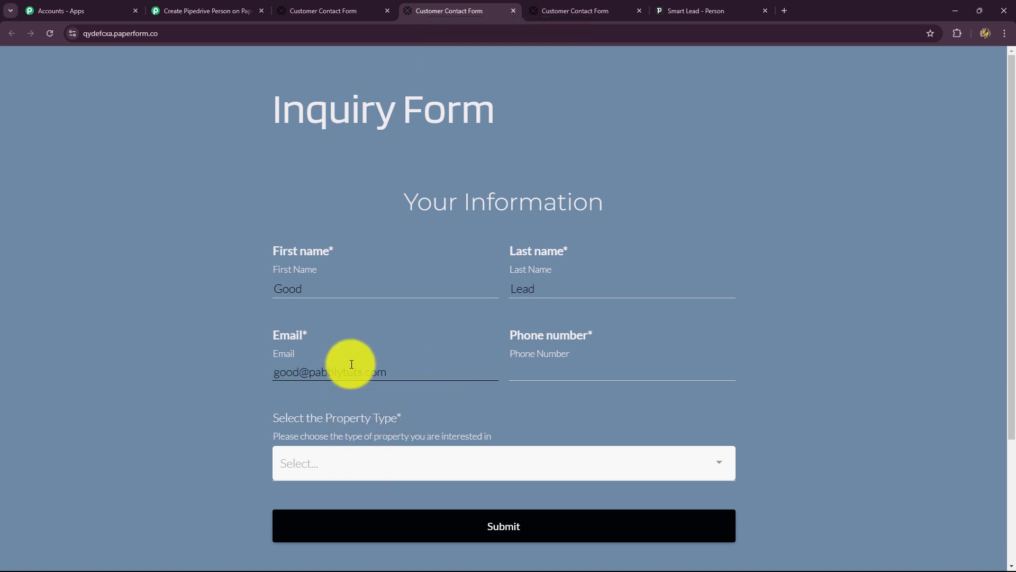
{"action": "left_click", "coordinate": [549, 369]}
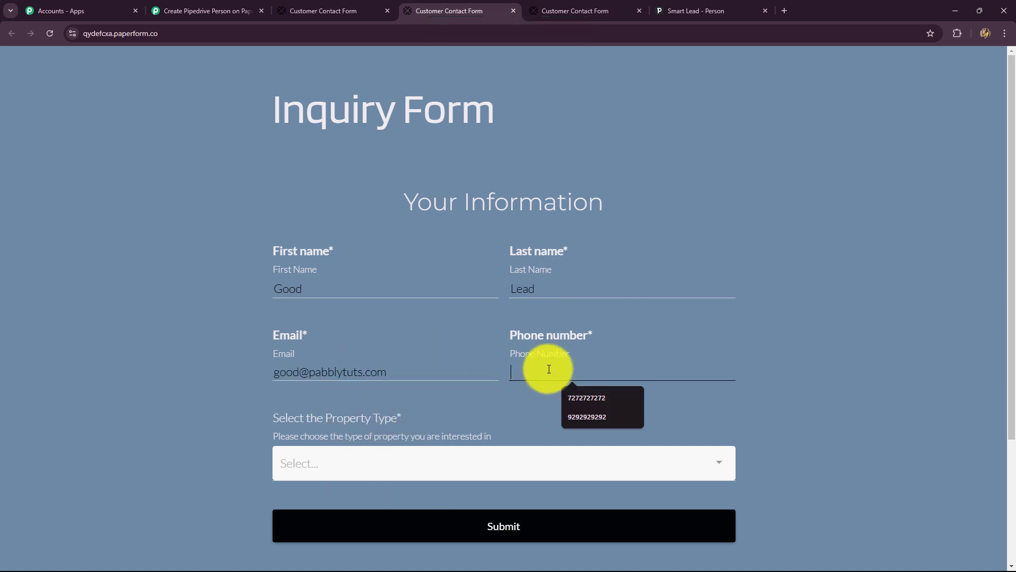
{"action": "type", "text": "6363636363"}
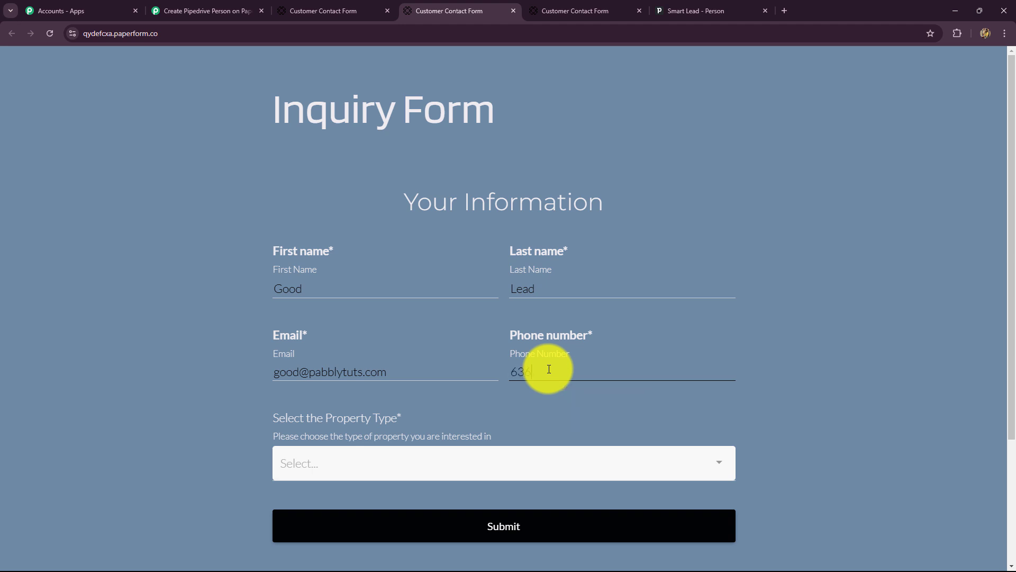
Step: Choose Commercial as the property type and submit the inquiry form
{"action": "left_click", "coordinate": [450, 464]}
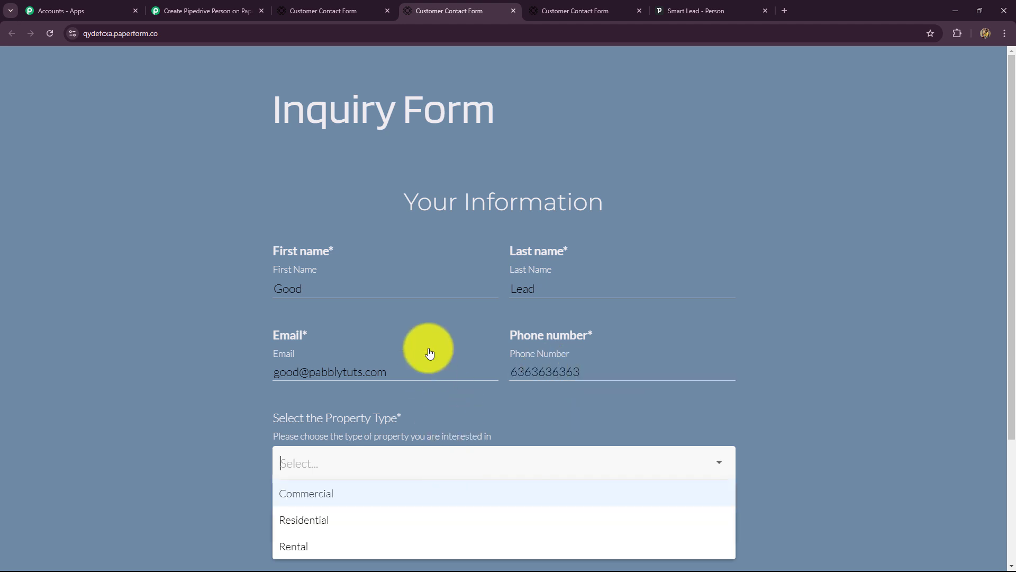
{"action": "left_click", "coordinate": [293, 490]}
{"action": "left_click", "coordinate": [301, 530]}
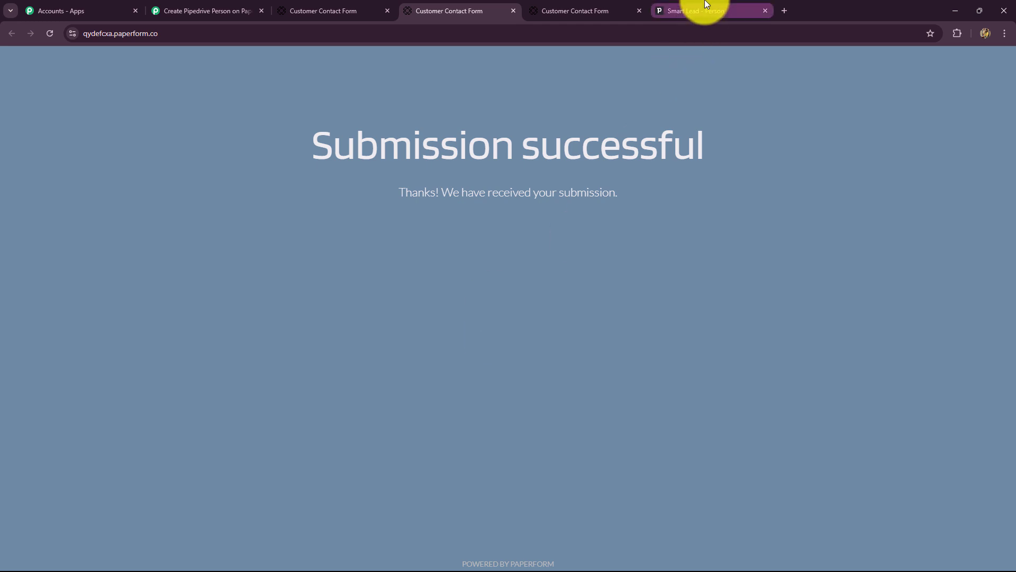
{"action": "left_click", "coordinate": [692, 11]}
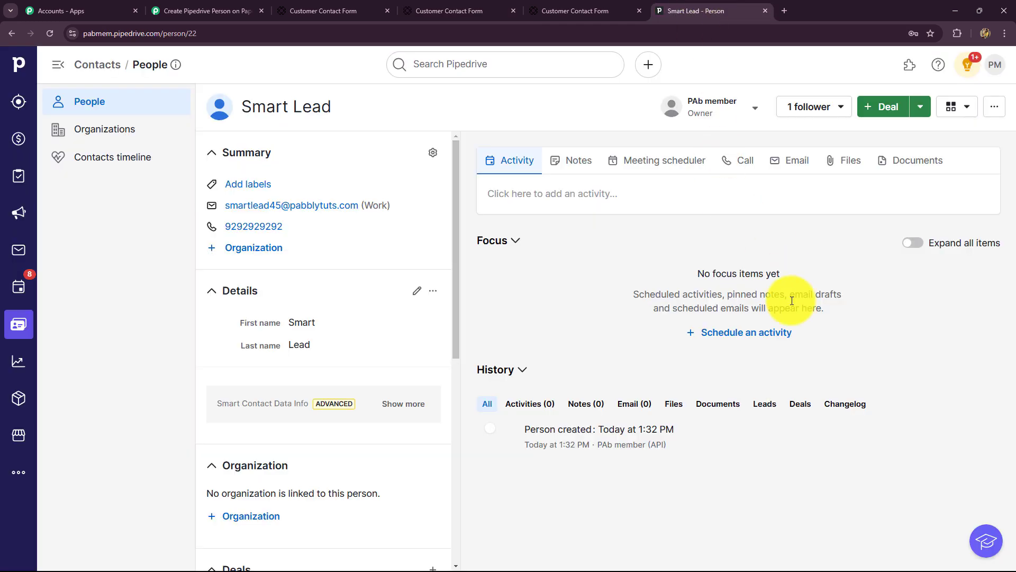
Step: Confirm the second submission created a new API-made person in Pipedrive's People list, then return to Pabbly Connect
{"action": "left_click", "coordinate": [18, 323]}
{"action": "scroll", "coordinate": [263, 397], "scroll_direction": "down", "scroll_amount": 2}
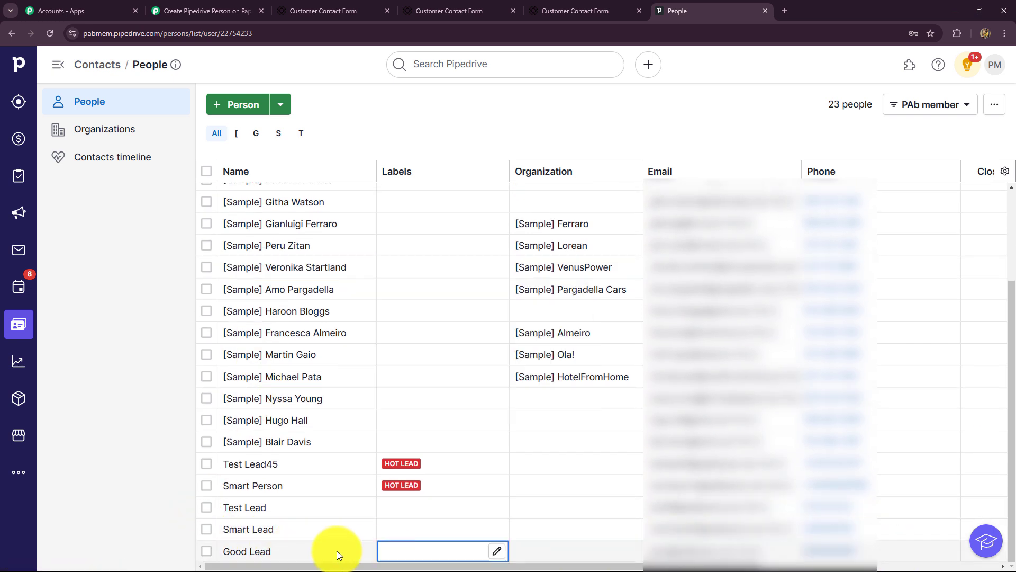
{"action": "left_click", "coordinate": [246, 551]}
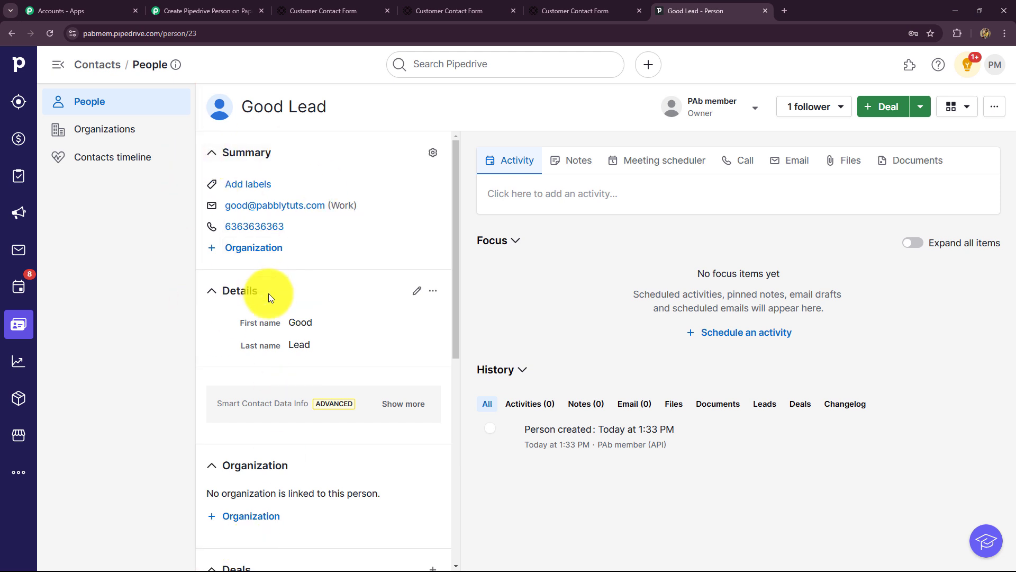
{"action": "left_click", "coordinate": [256, 12]}
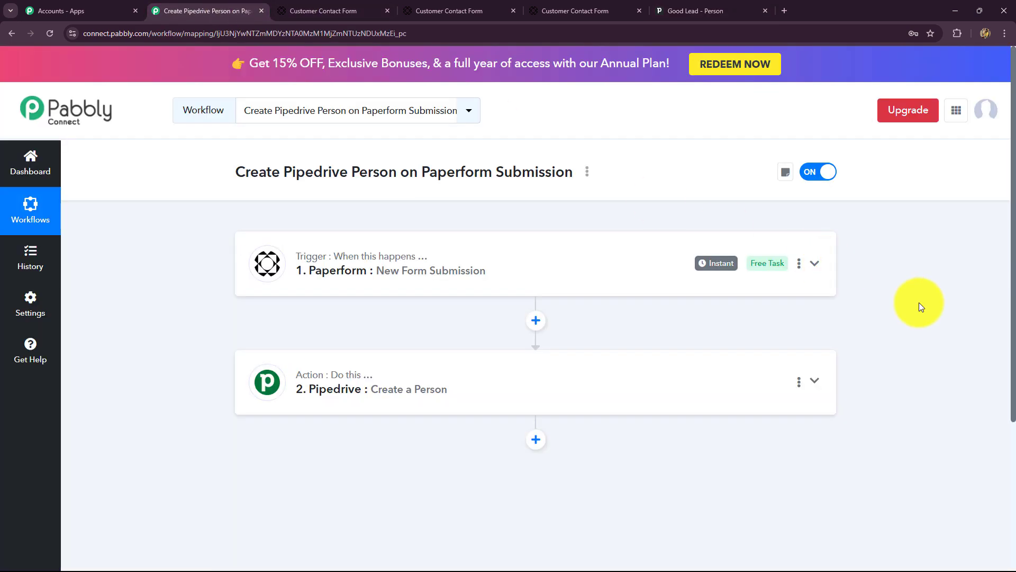